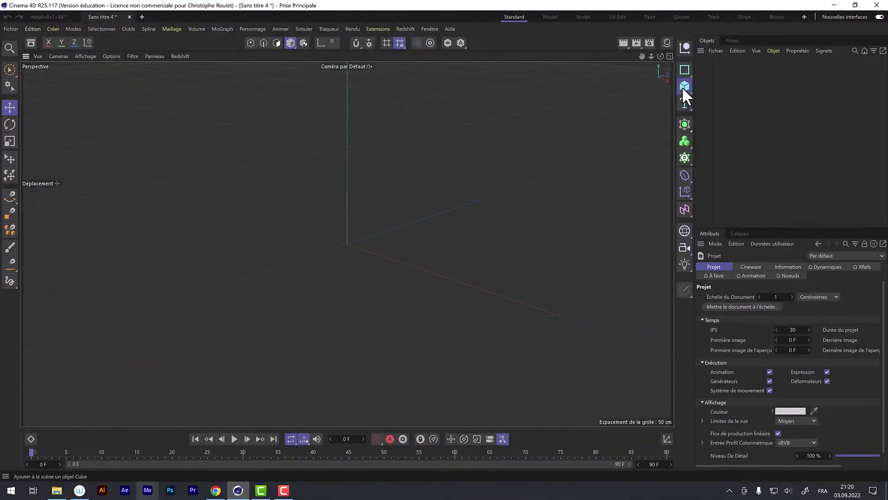
# Add a sphere to the scene and nest it under a new Cloner.
pyautogui.click(683, 88)
pyautogui.click(765, 124)
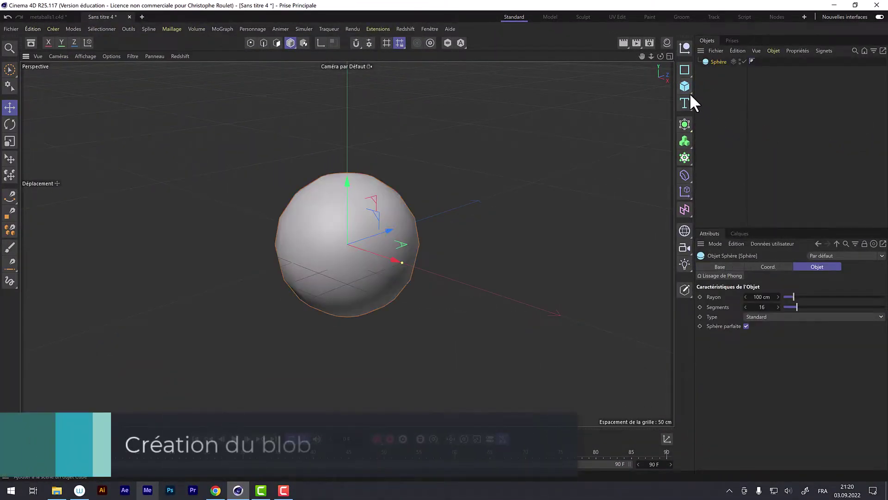
pyautogui.click(684, 157)
pyautogui.click(718, 165)
pyautogui.moveTo(715, 69); pyautogui.dragTo(718, 60)
pyautogui.click(718, 61)
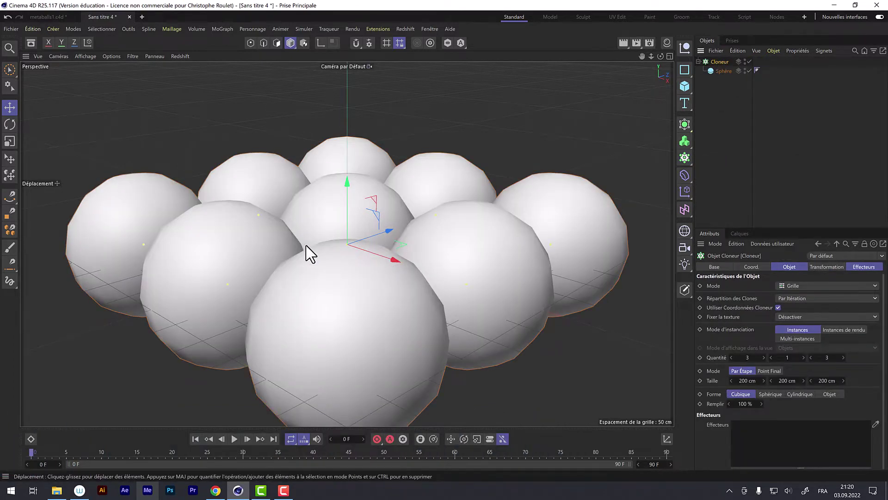
# Switch the Cloner to Radial mode with 12 clones and a 410 cm radius.
pyautogui.scroll(-8, 309, 254)
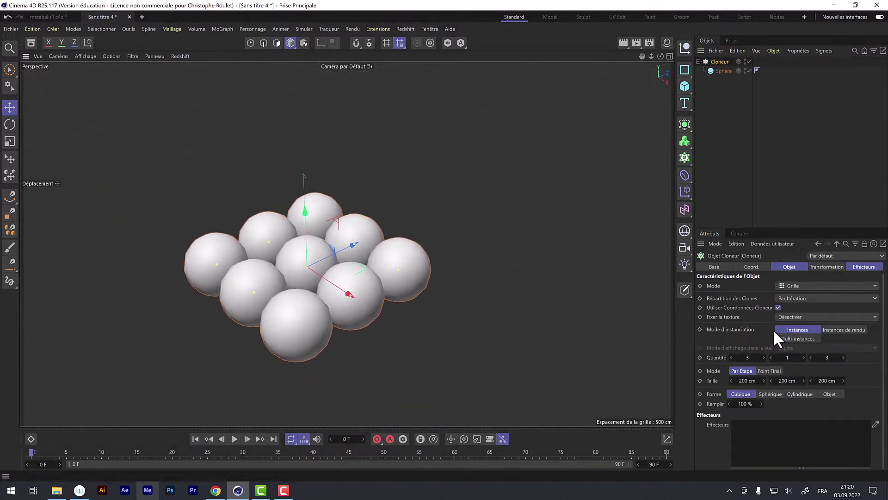
pyautogui.click(789, 285)
pyautogui.click(798, 309)
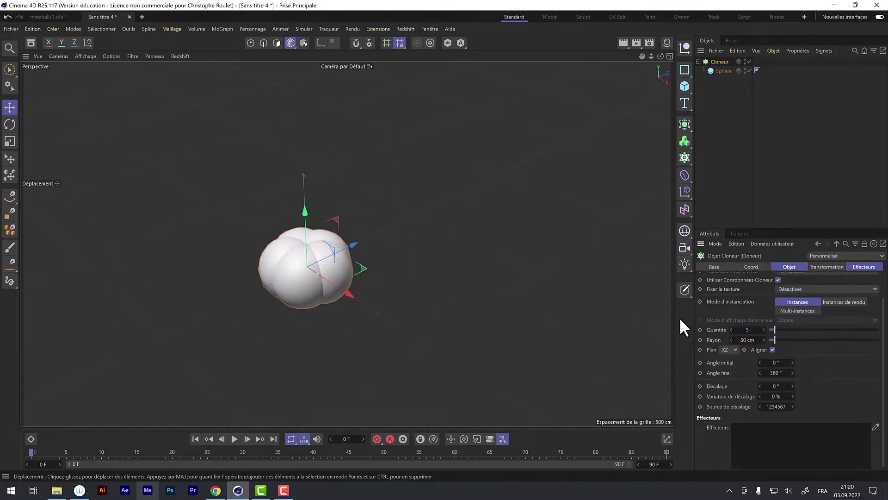
pyautogui.moveTo(776, 340)
pyautogui.mouseDown()
pyautogui.moveTo(814, 342)
pyautogui.moveTo(782, 328)
pyautogui.mouseUp()
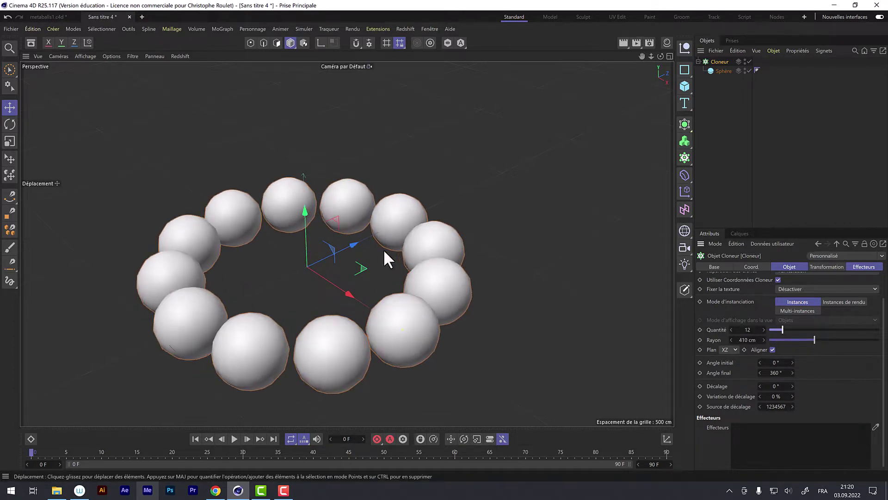
pyautogui.scroll(-3, 384, 249)
pyautogui.keyDown('alt'); pyautogui.moveTo(301, 258); pyautogui.dragTo(496, 134); pyautogui.keyUp('alt')
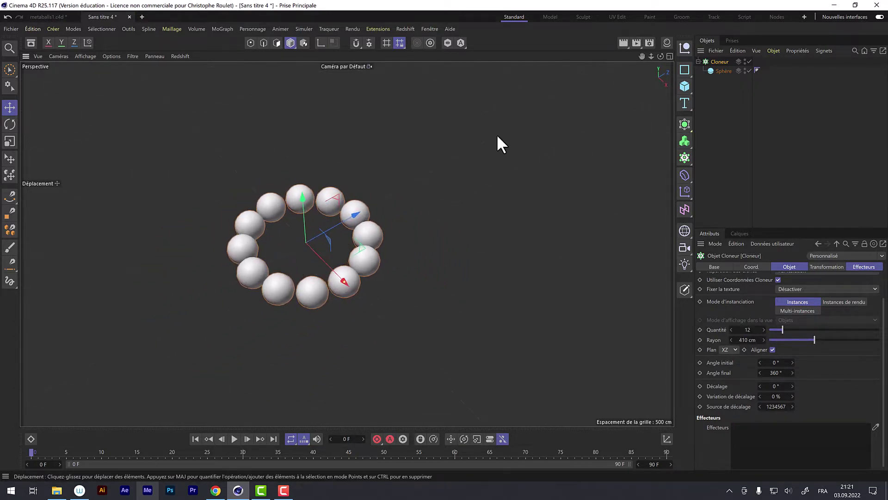
# Add a Metaball generator and nest the radial Cloner under it, leaving the generator enabled.
pyautogui.click(686, 125)
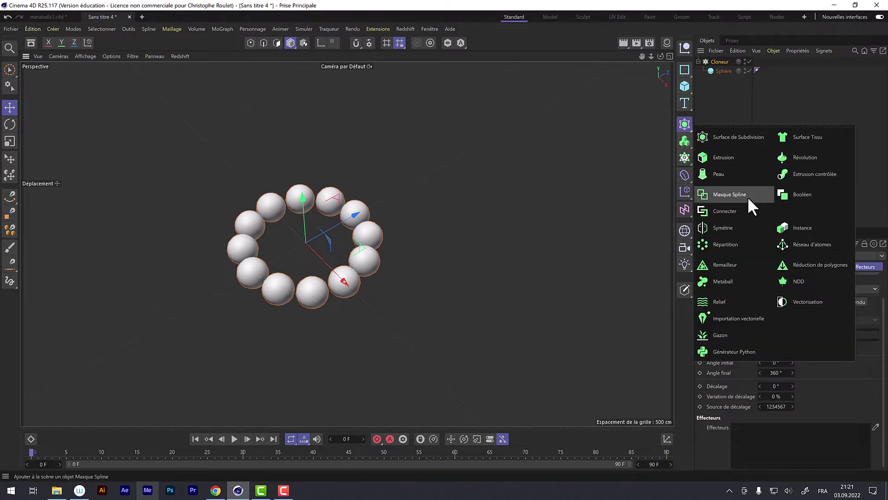
pyautogui.click(741, 277)
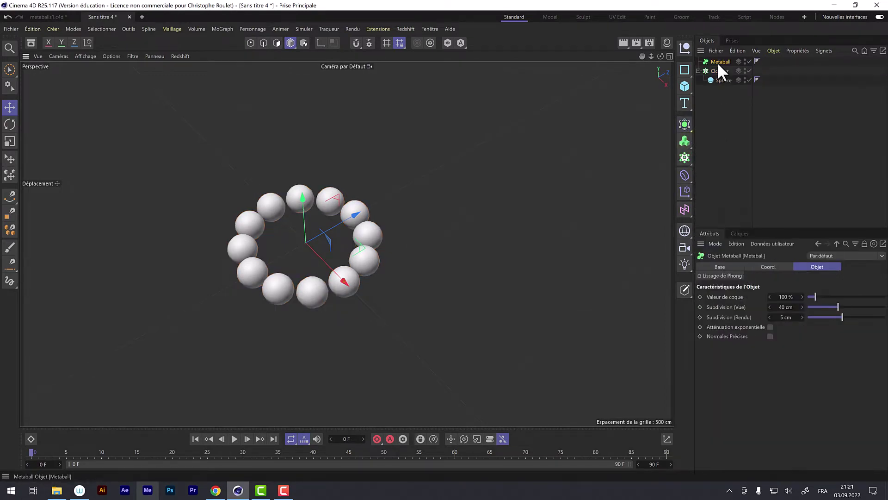
pyautogui.moveTo(722, 62); pyautogui.dragTo(723, 62)
pyautogui.click(755, 61)
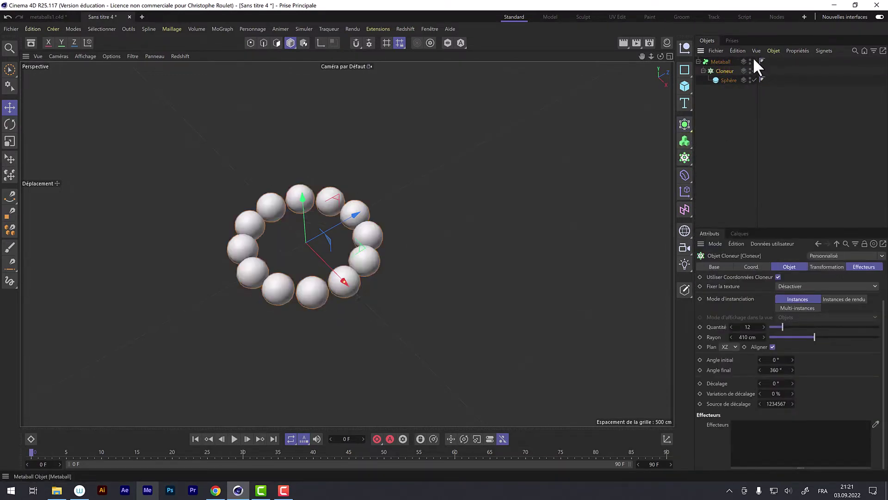
pyautogui.click(754, 60)
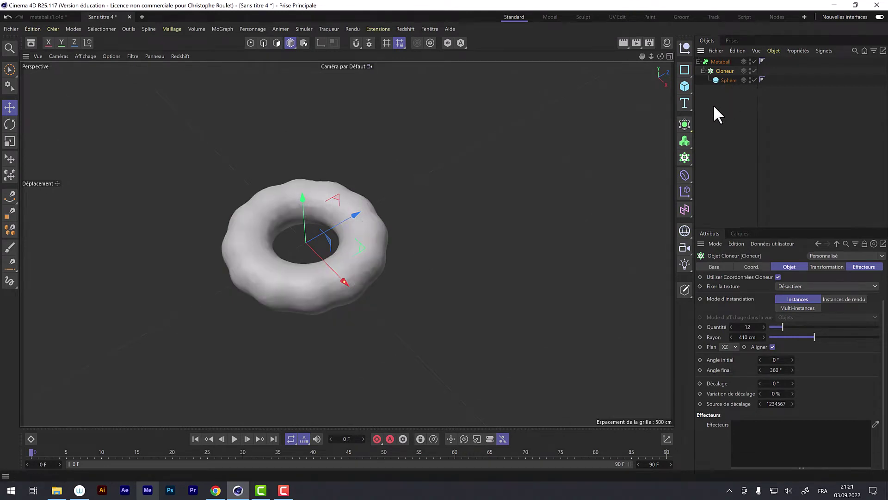
pyautogui.keyDown('alt'); pyautogui.moveTo(400, 261); pyautogui.dragTo(278, 267); pyautogui.keyUp('alt')
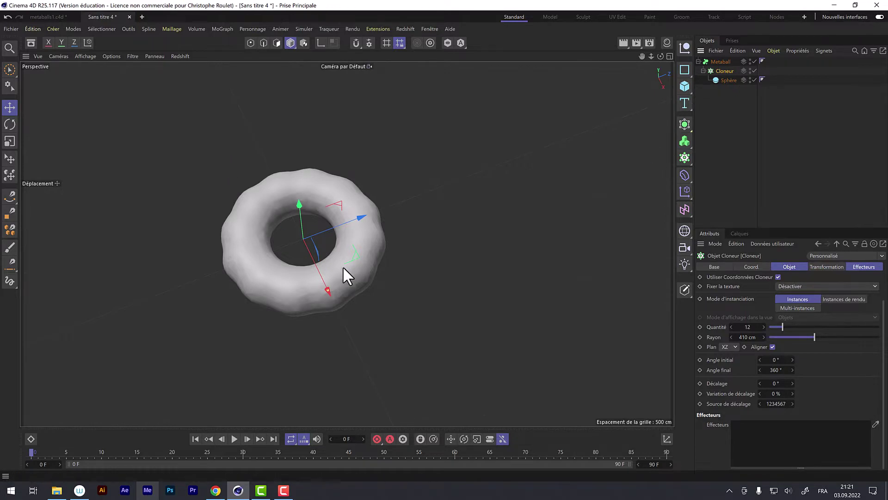
# Add a second Cloner inside the Metaball as the parent of the radial Cloner.
pyautogui.moveTo(685, 156); pyautogui.dragTo(718, 170)
pyautogui.moveTo(718, 63)
pyautogui.mouseDown()
pyautogui.moveTo(725, 79)
pyautogui.moveTo(722, 69)
pyautogui.mouseUp()
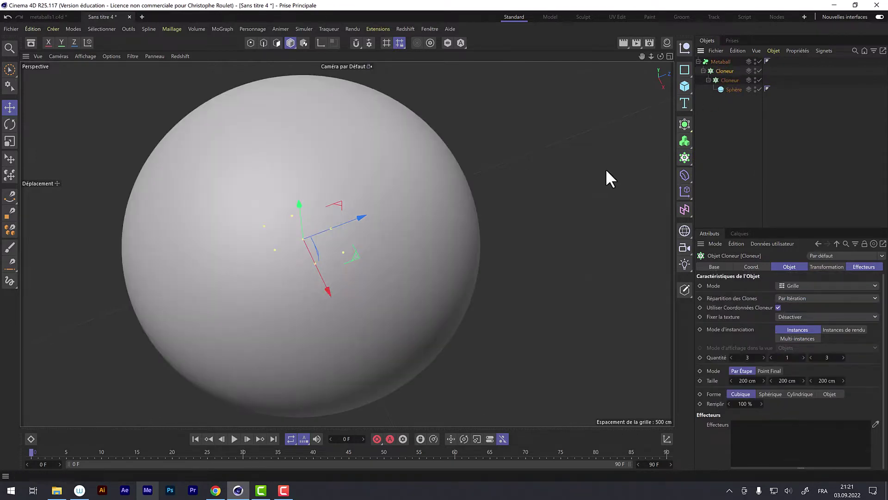
pyautogui.scroll(-3, 440, 259)
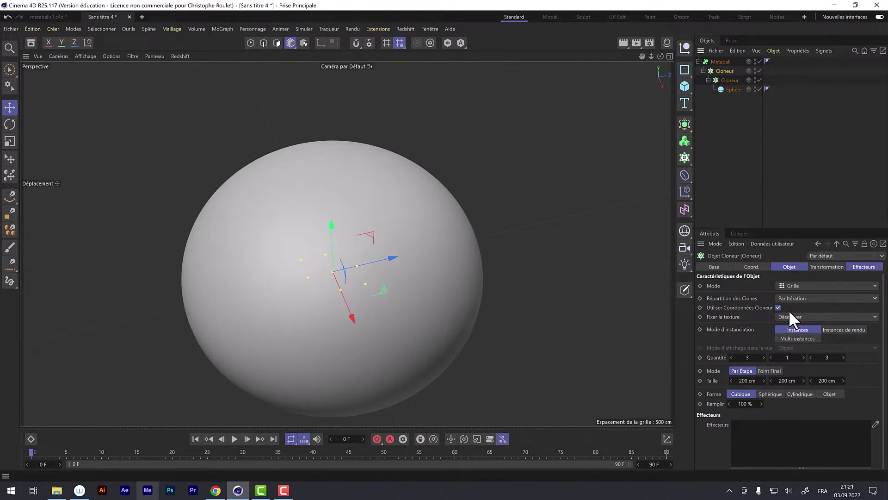
# Set the outer Cloner to Radial mode on the ZY plane with 6 clones and an 830 cm radius.
pyautogui.click(785, 287)
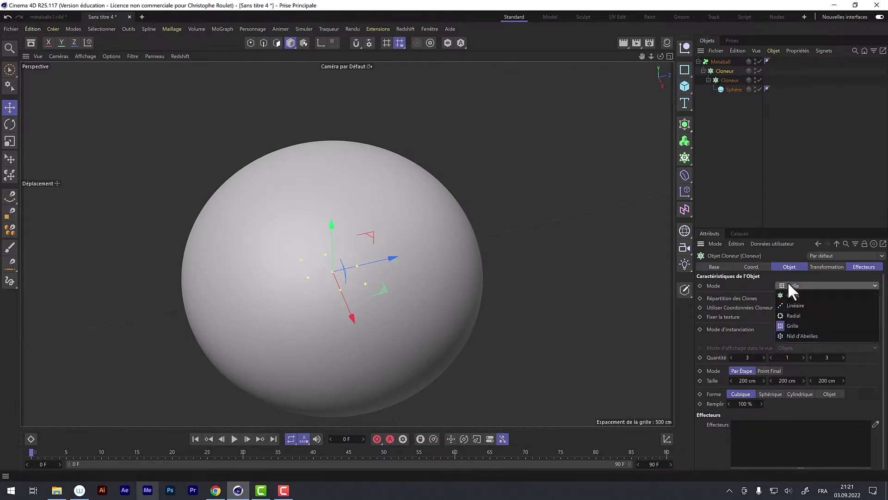
pyautogui.click(806, 311)
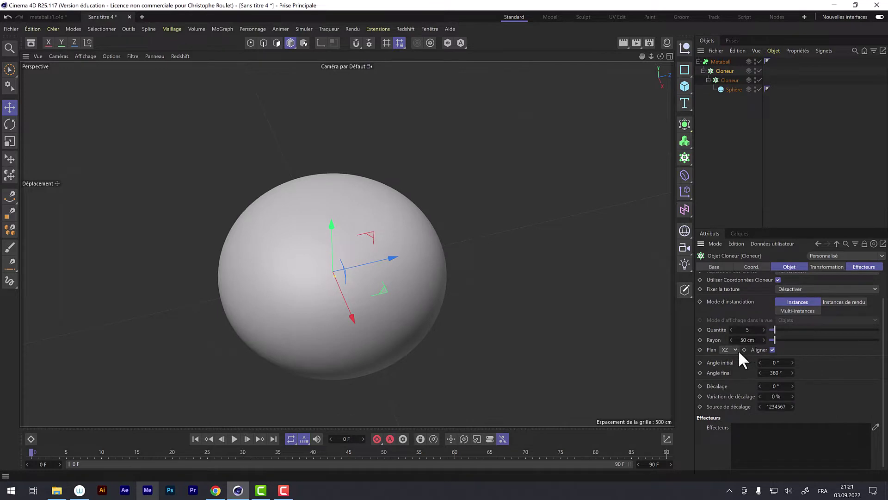
pyautogui.click(732, 369)
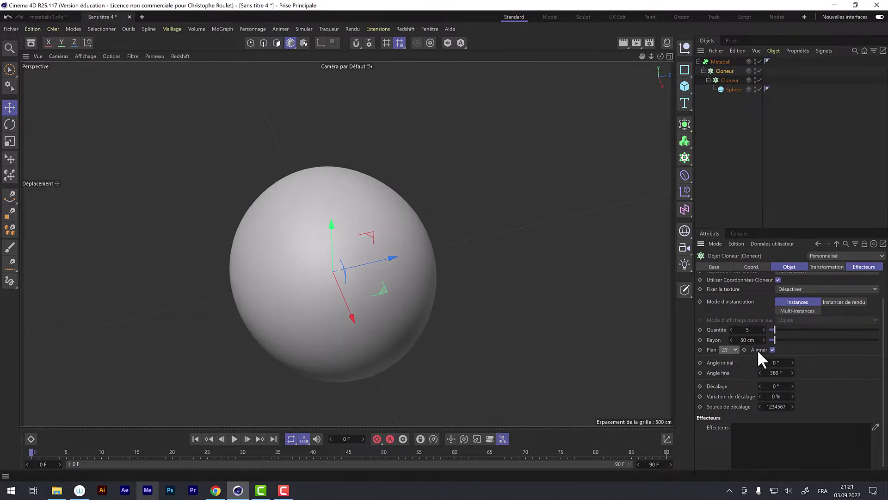
pyautogui.moveTo(774, 340); pyautogui.dragTo(878, 342)
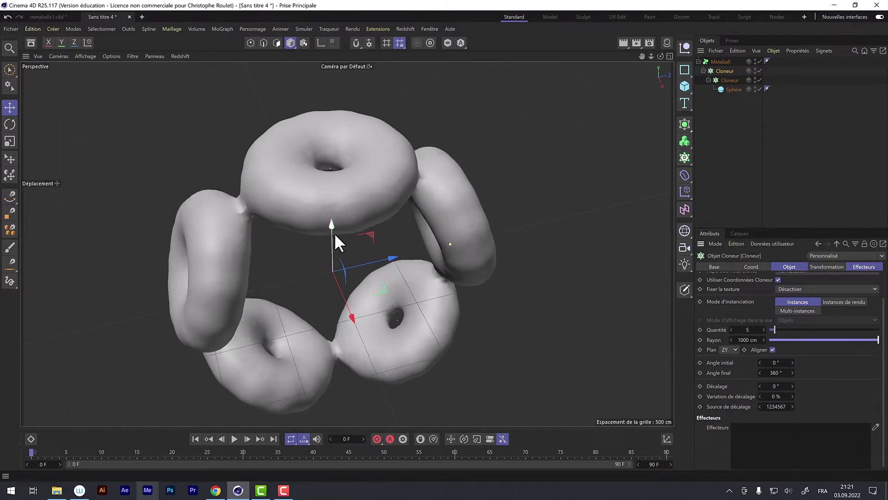
pyautogui.keyDown('alt'); pyautogui.moveTo(289, 232); pyautogui.dragTo(284, 192); pyautogui.keyUp('alt')
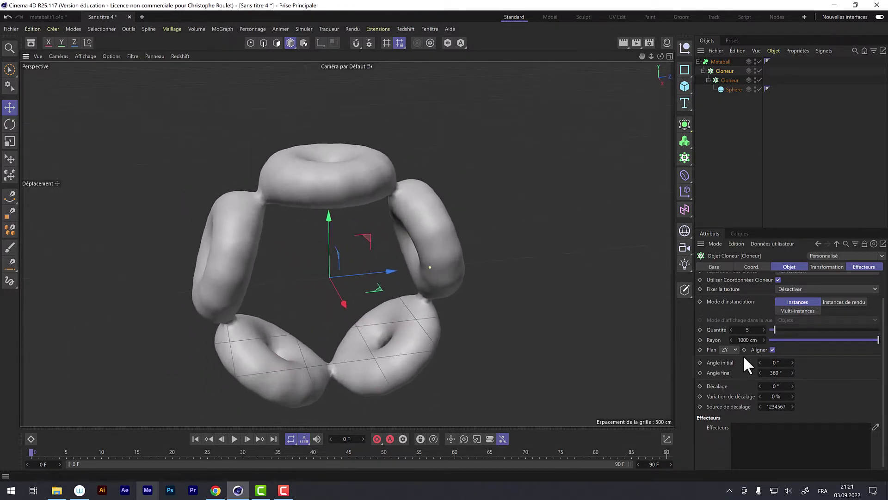
pyautogui.moveTo(775, 329); pyautogui.dragTo(776, 324)
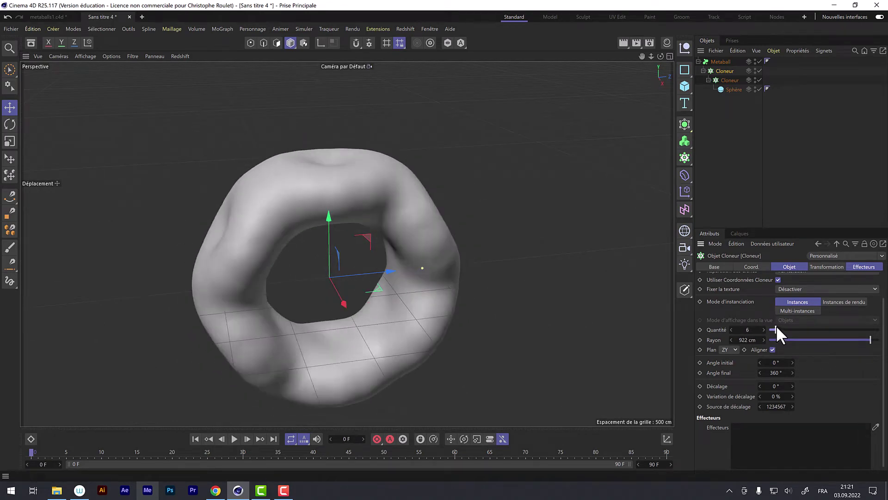
pyautogui.keyDown('alt'); pyautogui.moveTo(286, 315); pyautogui.dragTo(365, 310); pyautogui.keyUp('alt')
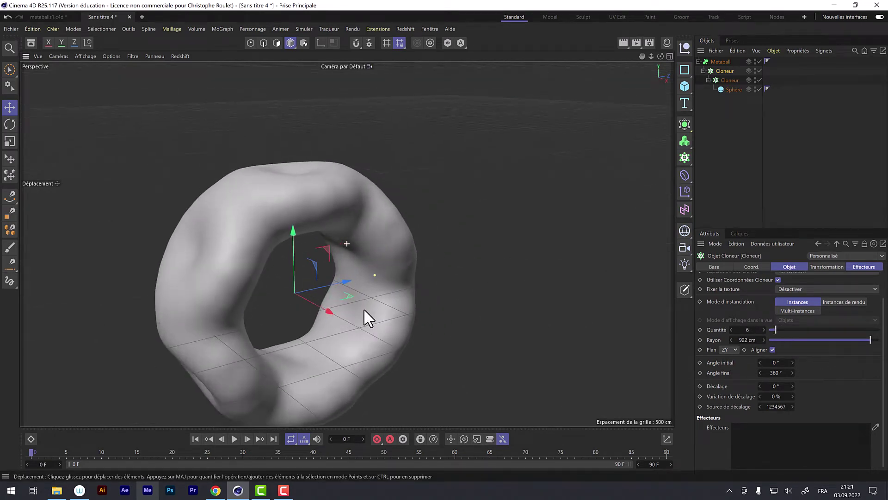
pyautogui.moveTo(833, 341); pyautogui.dragTo(861, 337)
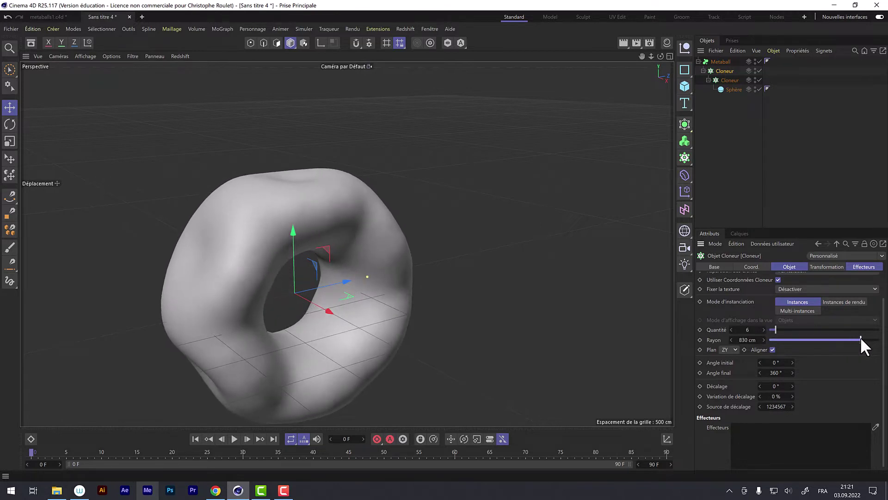
# Set the Metaball's hull value (Valeur de coque) to 134 %.
pyautogui.click(727, 62)
pyautogui.moveTo(816, 296); pyautogui.dragTo(818, 296)
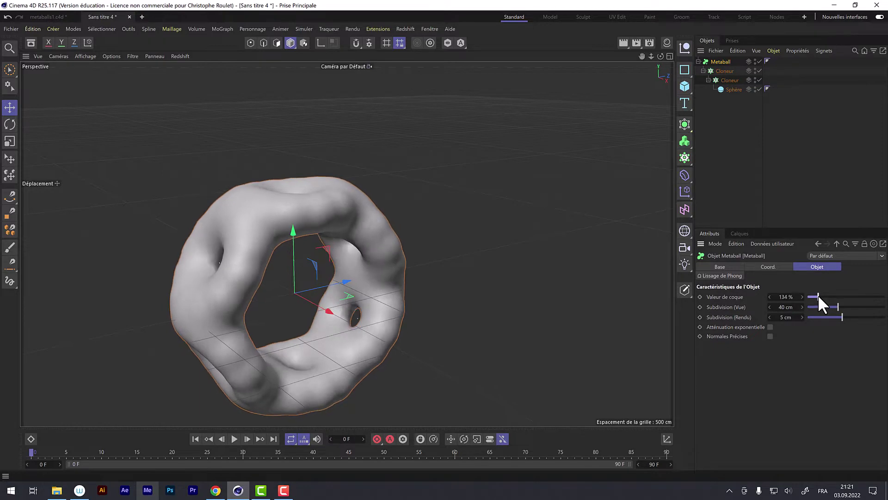
pyautogui.keyDown('alt'); pyautogui.moveTo(486, 288); pyautogui.dragTo(410, 210); pyautogui.keyUp('alt')
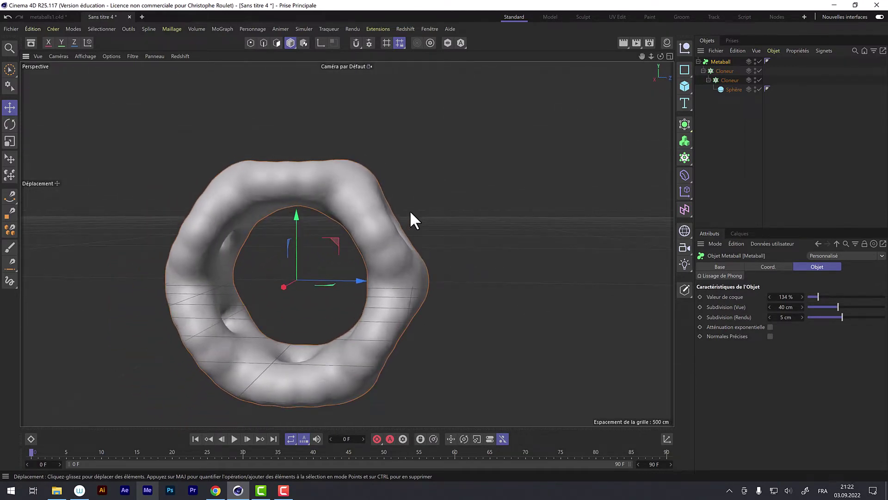
# Add a Random effector (Effecteur Randomisation) to the inner Cloner and set its randomisation mode to Noise (Bruit).
pyautogui.click(727, 80)
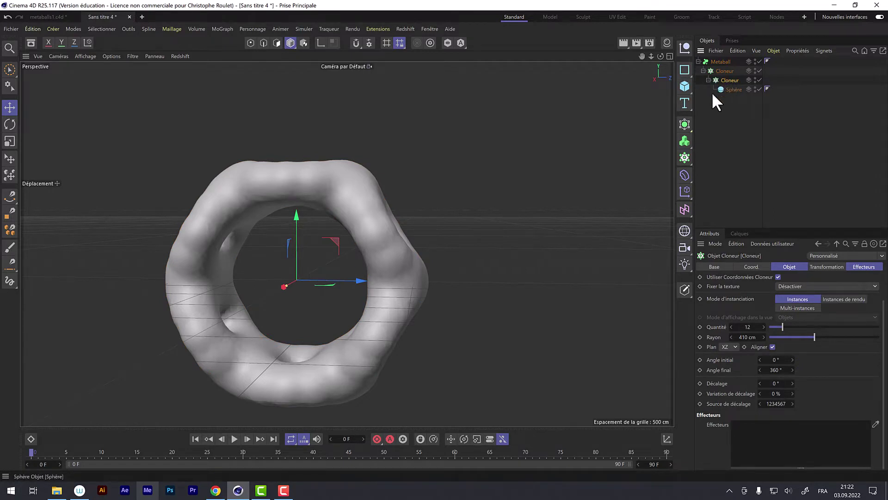
pyautogui.click(689, 192)
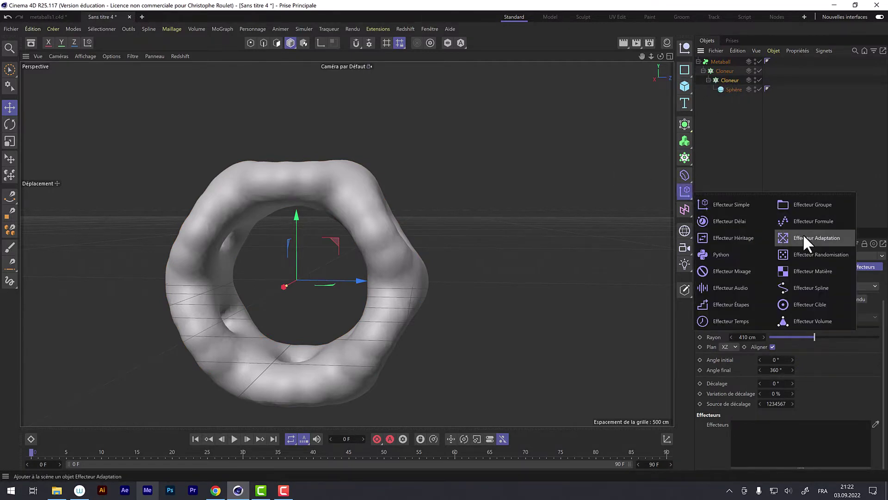
pyautogui.click(807, 254)
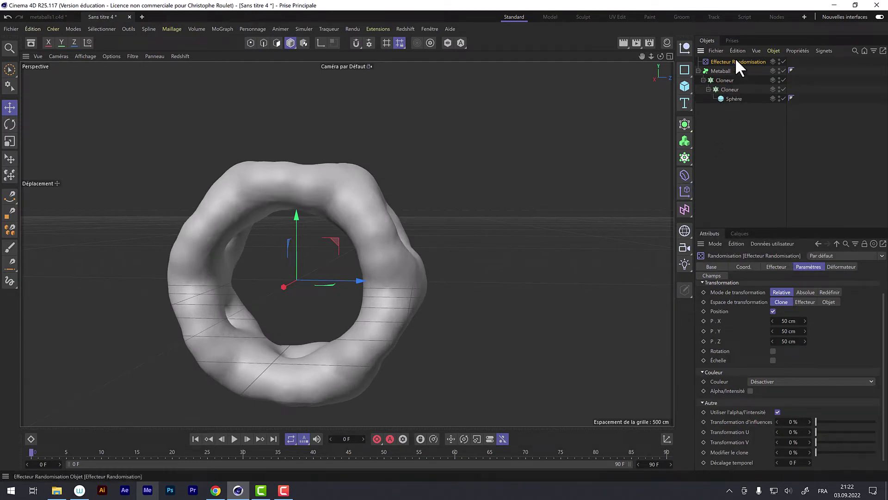
pyautogui.click(776, 267)
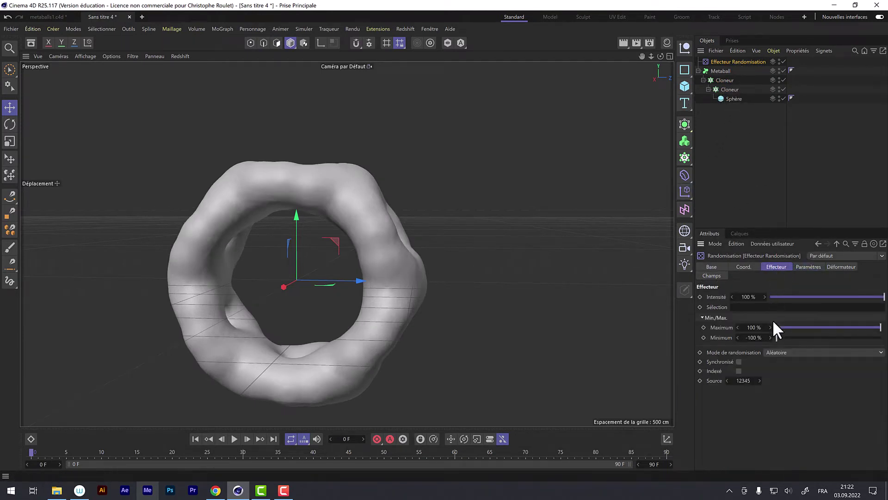
pyautogui.click(775, 352)
pyautogui.click(787, 378)
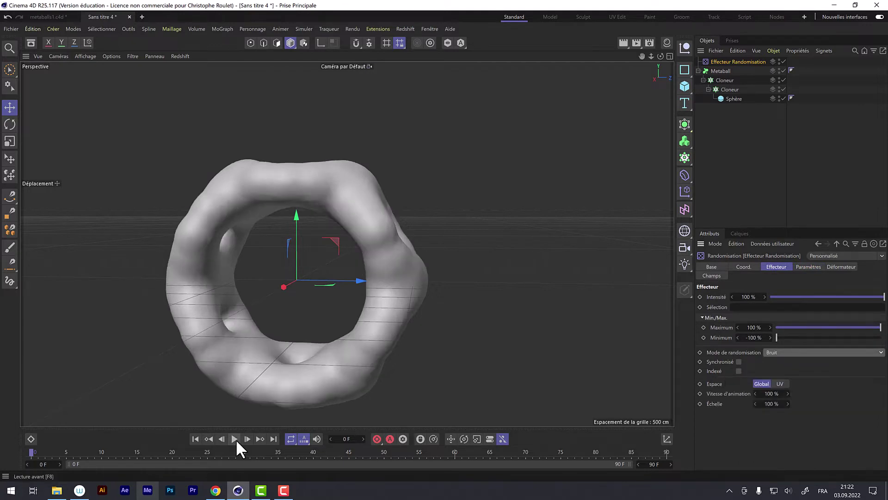
# Play the animation and examine the blob's noise-driven motion from a wider view.
pyautogui.click(235, 438)
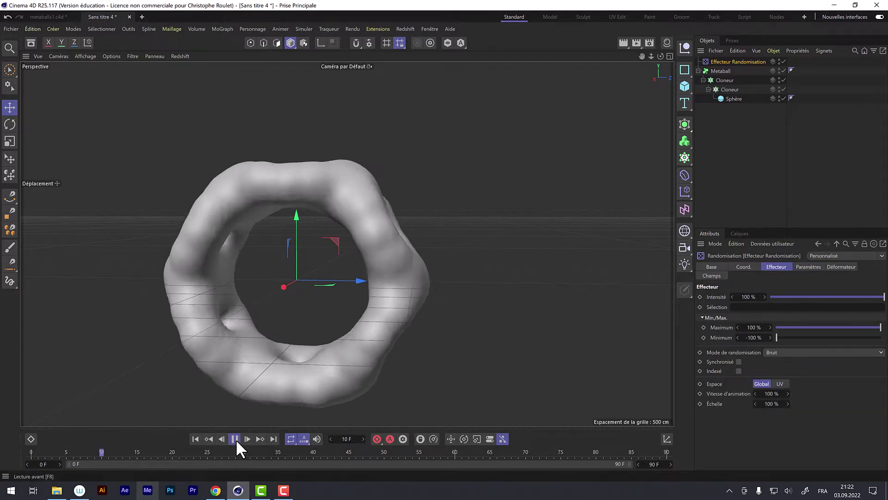
pyautogui.keyDown('alt'); pyautogui.moveTo(356, 320); pyautogui.dragTo(303, 320, button='right'); pyautogui.keyUp('alt')
pyautogui.moveTo(303, 320)
pyautogui.keyDown('alt'); pyautogui.mouseDown()
pyautogui.moveTo(297, 347)
pyautogui.moveTo(306, 336)
pyautogui.mouseUp(); pyautogui.keyUp('alt')
pyautogui.keyDown('alt'); pyautogui.moveTo(307, 336); pyautogui.dragTo(317, 269, button='middle'); pyautogui.keyUp('alt')
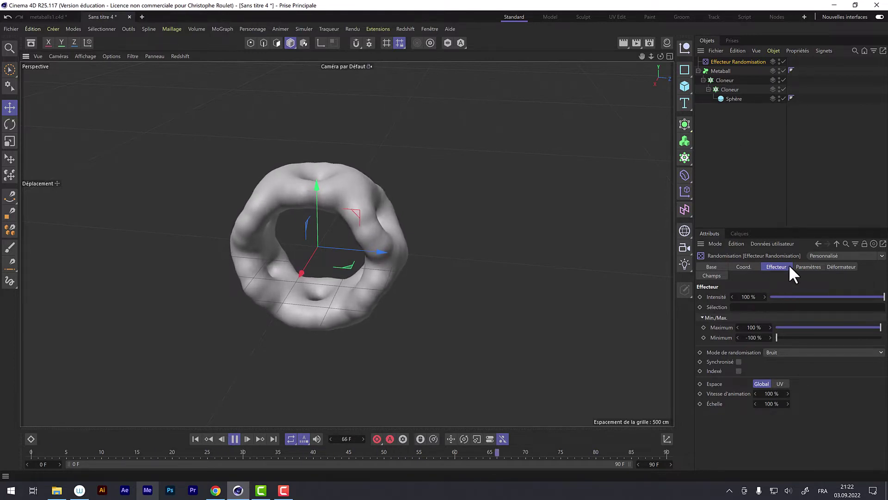
# Set the Random effector's position offsets to 74 cm in X, 73 cm in Y and 78 cm in Z.
pyautogui.click(806, 267)
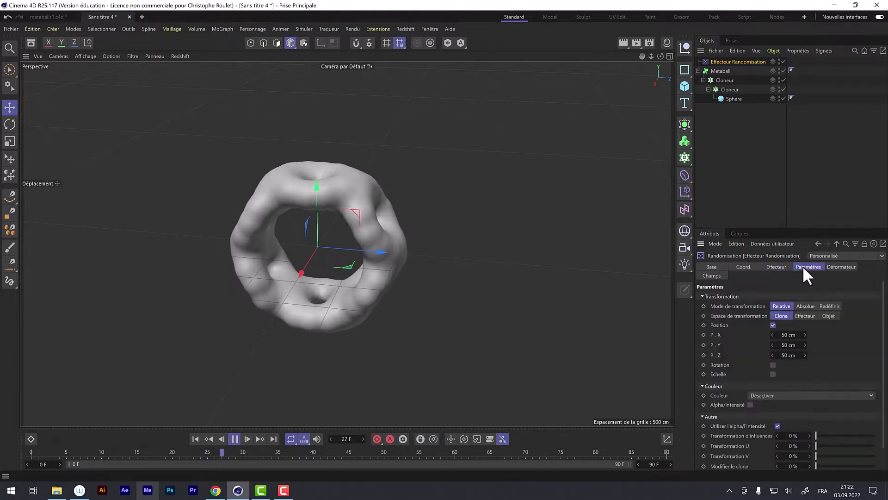
pyautogui.moveTo(777, 335); pyautogui.dragTo(782, 335)
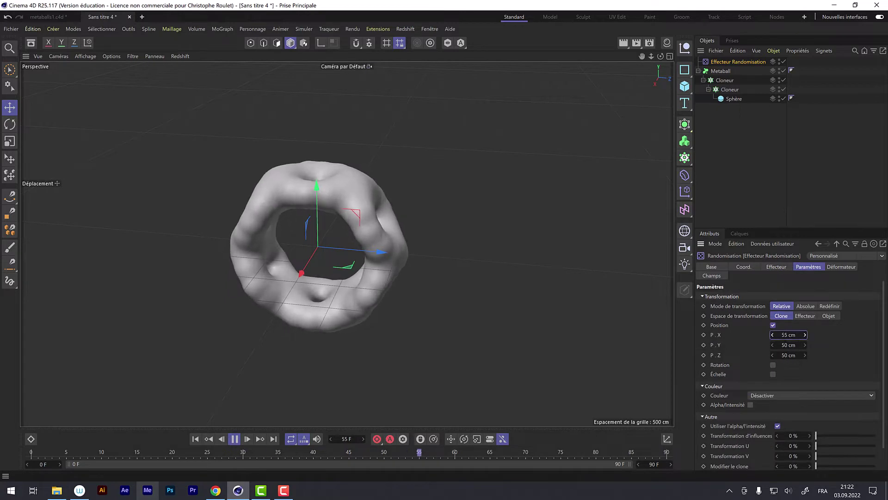
pyautogui.click(789, 355)
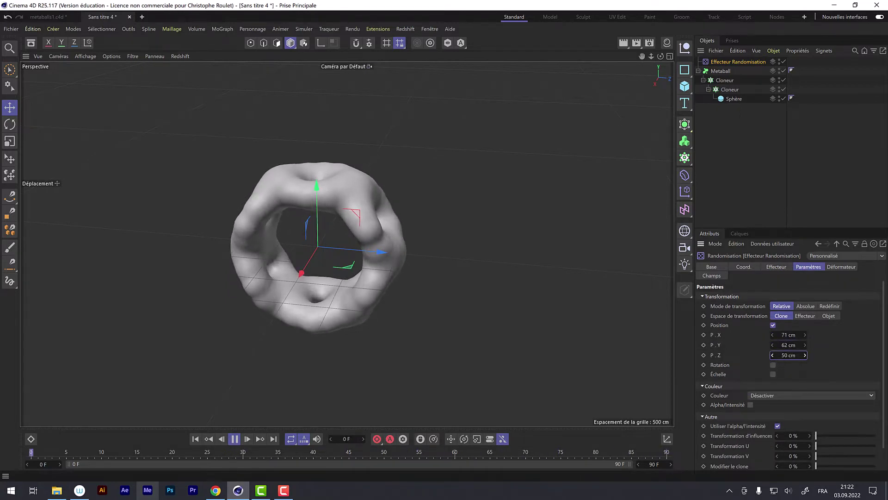
pyautogui.moveTo(789, 355); pyautogui.dragTo(792, 335)
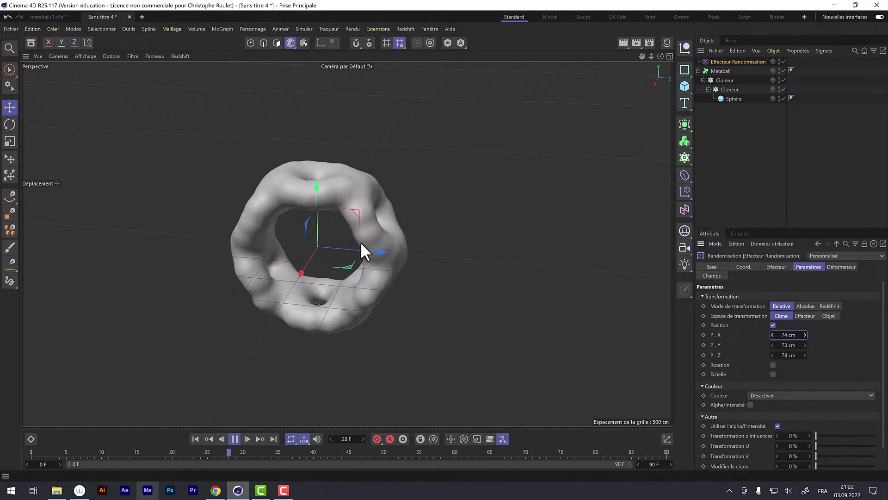
pyautogui.moveTo(406, 272)
pyautogui.keyDown('alt'); pyautogui.mouseDown()
pyautogui.moveTo(291, 246)
pyautogui.moveTo(370, 245)
pyautogui.moveTo(370, 268)
pyautogui.moveTo(393, 274)
pyautogui.mouseUp(); pyautogui.keyUp('alt')
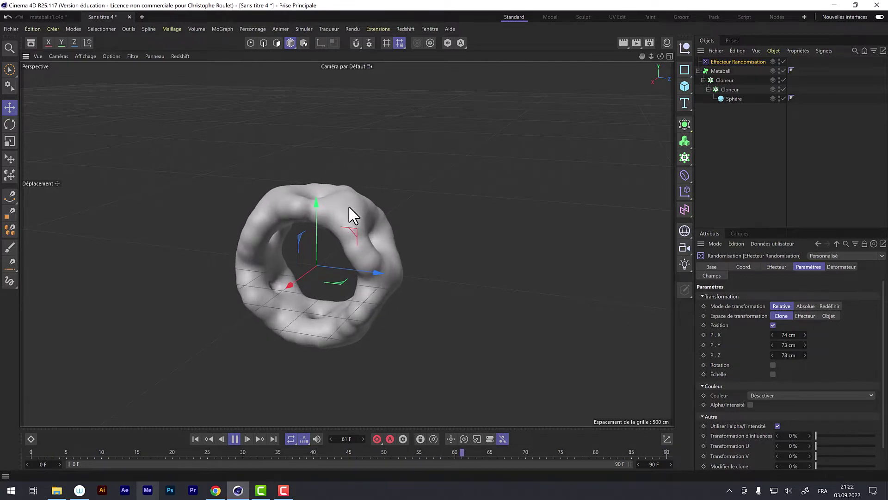
# Add a second Random effector (Effecteur Randomisation) to the outer Cloner and set its randomisation mode to Noise (Bruit).
pyautogui.click(719, 80)
pyautogui.click(685, 191)
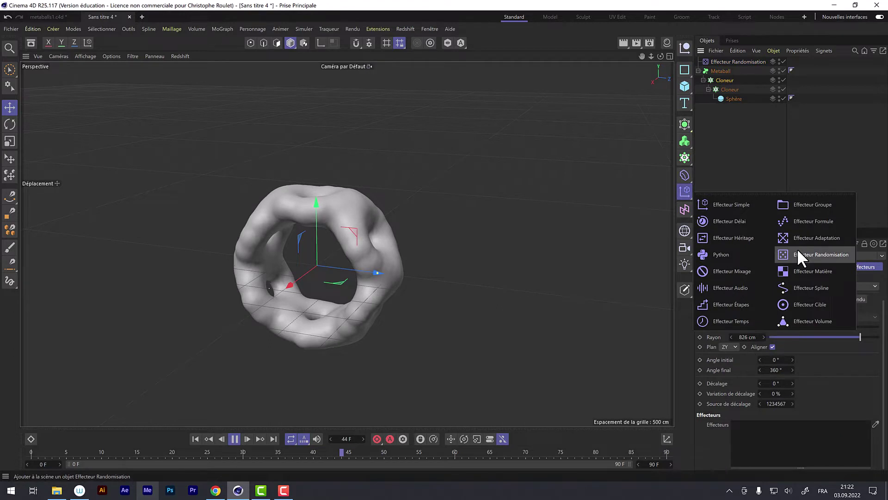
pyautogui.click(798, 254)
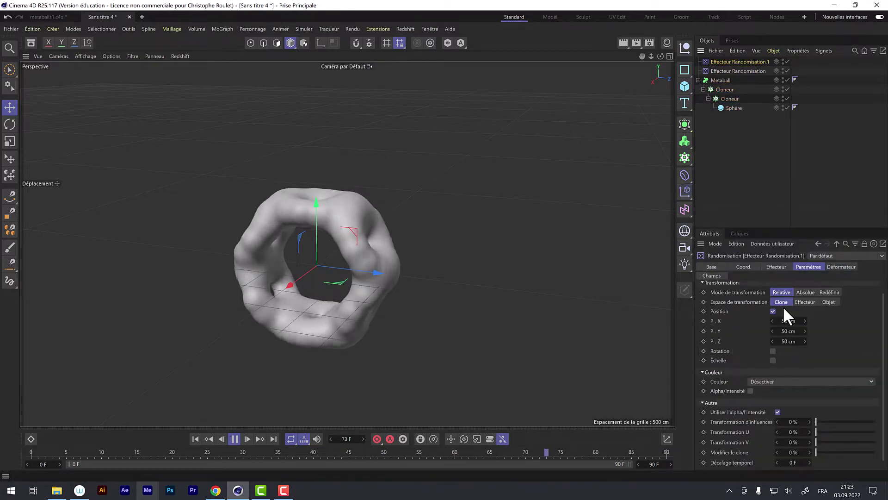
pyautogui.click(776, 267)
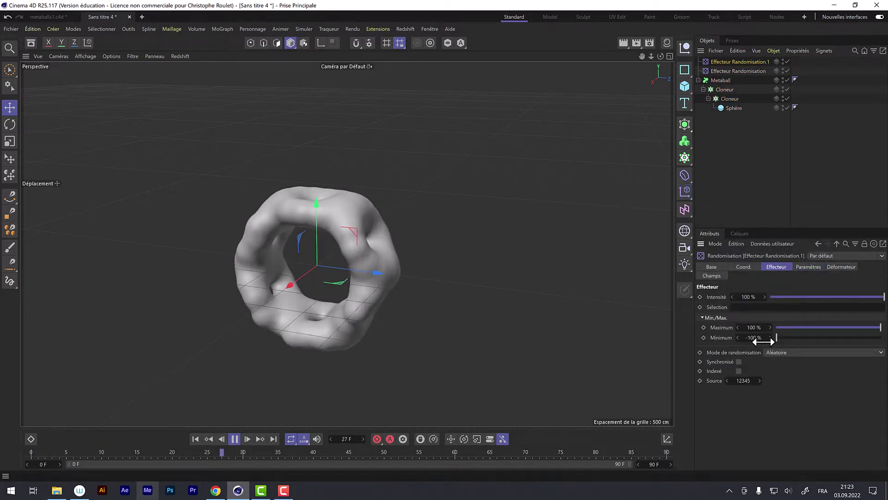
pyautogui.click(780, 353)
pyautogui.click(789, 379)
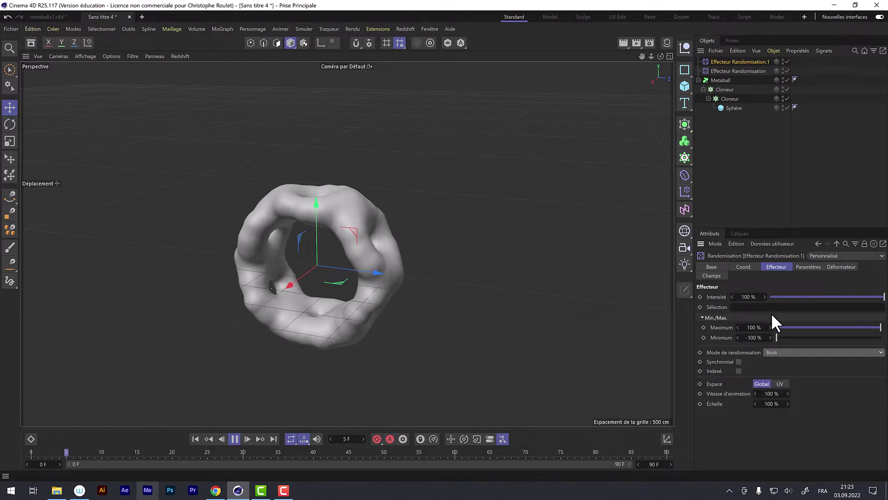
# Disable the second Random effector's position transformation and enable its rotation instead.
pyautogui.click(801, 267)
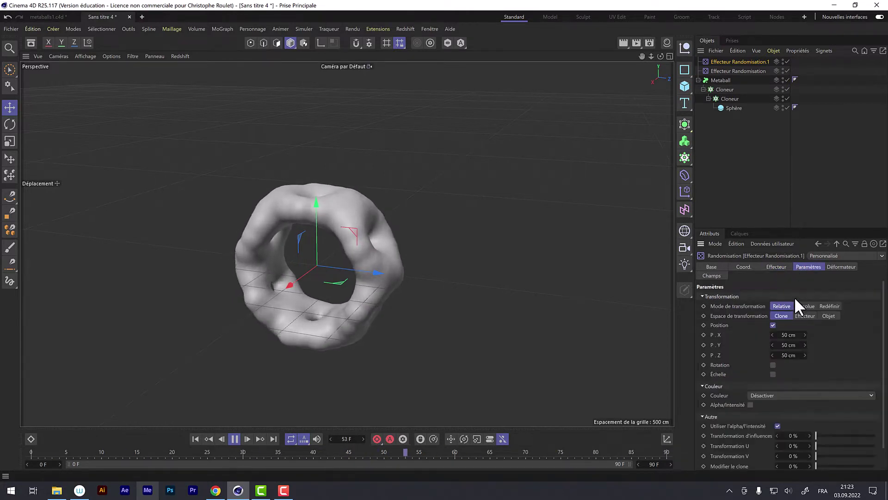
pyautogui.click(773, 325)
pyautogui.click(773, 334)
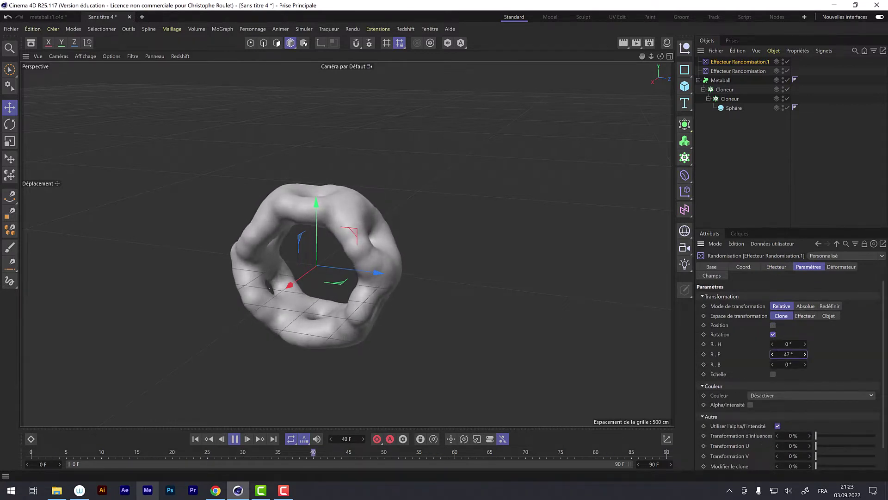
# Try a 166° pitch (R.P) and an 87° heading (R.H) on the second Random effector, resetting each to 0°.
pyautogui.moveTo(789, 354); pyautogui.dragTo(787, 357)
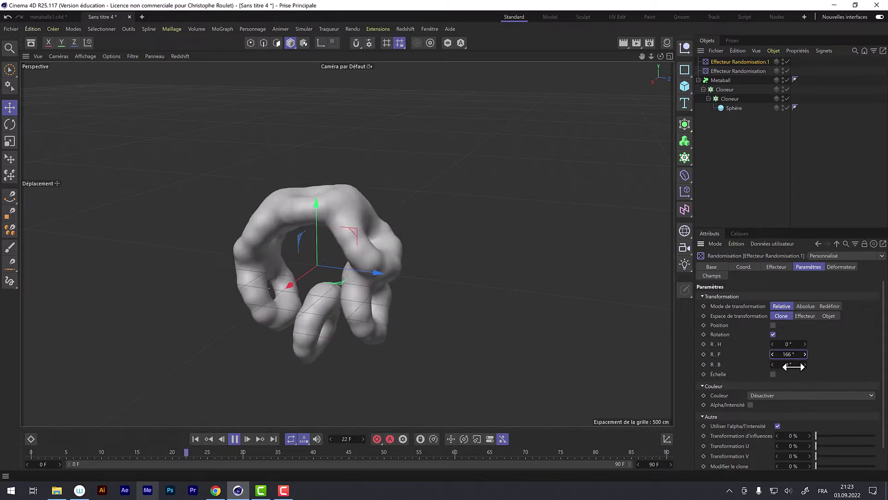
pyautogui.doubleClick(790, 355)
pyautogui.write('0')
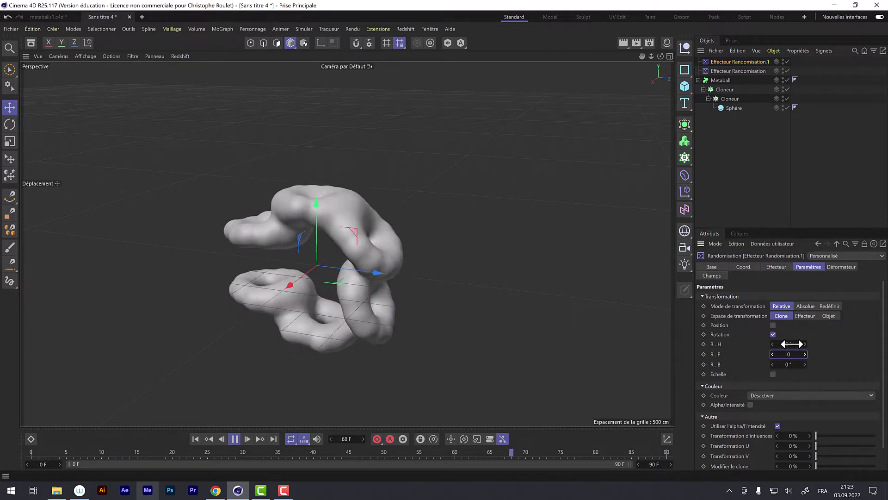
pyautogui.doubleClick(790, 344)
pyautogui.moveTo(791, 343); pyautogui.dragTo(831, 344)
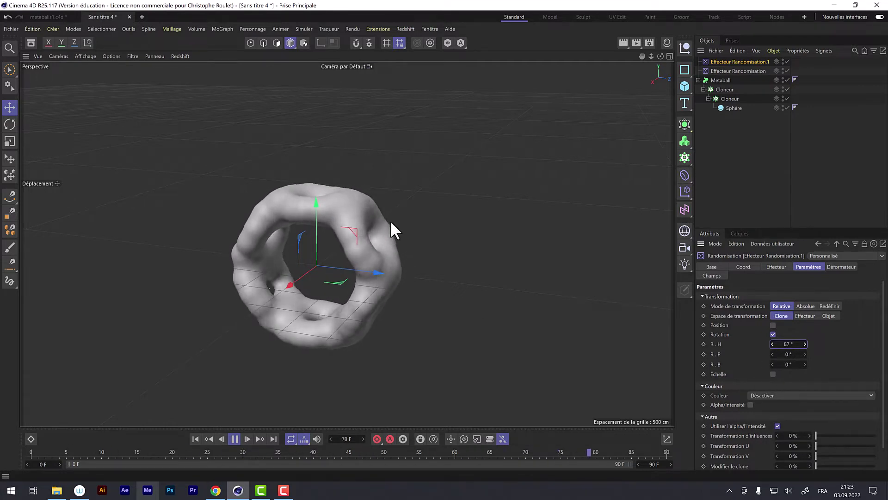
pyautogui.click(794, 344)
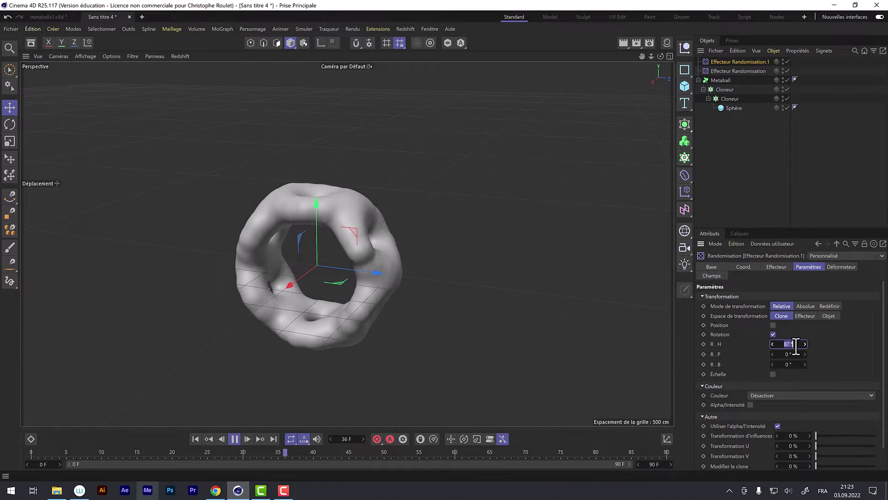
pyautogui.write('0')
# Set the second Random effector's bank rotation (R.B) to 89° and check the blob's motion from several angles.
pyautogui.moveTo(791, 364)
pyautogui.mouseDown()
pyautogui.moveTo(817, 364)
pyautogui.moveTo(787, 370)
pyautogui.mouseUp()
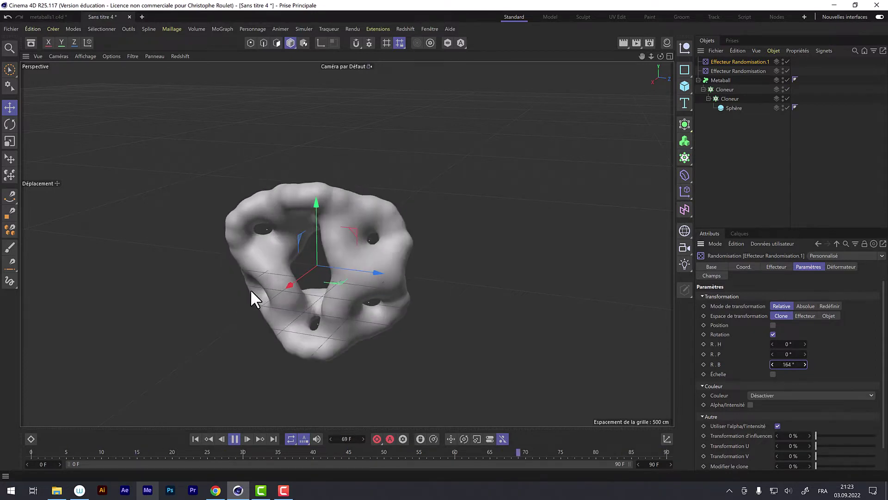
pyautogui.keyDown('alt'); pyautogui.moveTo(239, 281); pyautogui.dragTo(320, 246); pyautogui.keyUp('alt')
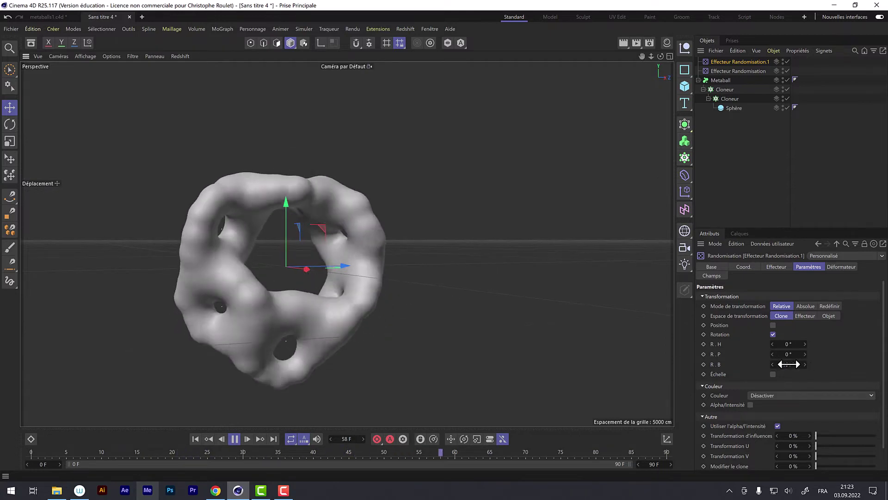
pyautogui.moveTo(789, 364); pyautogui.dragTo(778, 364)
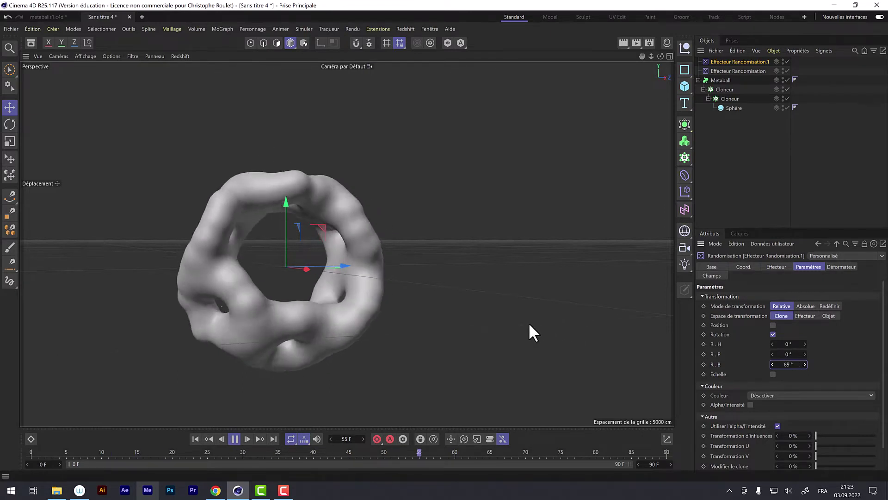
pyautogui.keyDown('alt'); pyautogui.moveTo(530, 324); pyautogui.dragTo(469, 339); pyautogui.keyUp('alt')
pyautogui.keyDown('alt'); pyautogui.moveTo(470, 330); pyautogui.dragTo(514, 319, button='middle'); pyautogui.keyUp('alt')
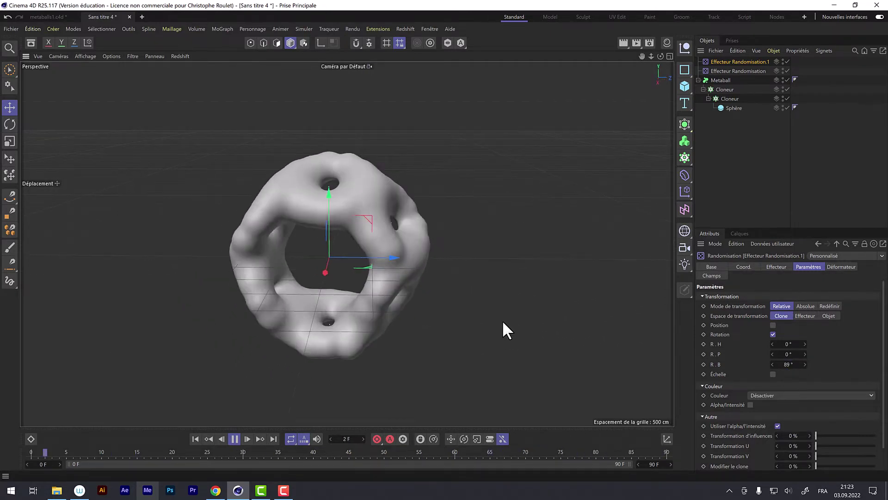
pyautogui.keyDown('alt'); pyautogui.moveTo(516, 325); pyautogui.dragTo(491, 338); pyautogui.keyUp('alt')
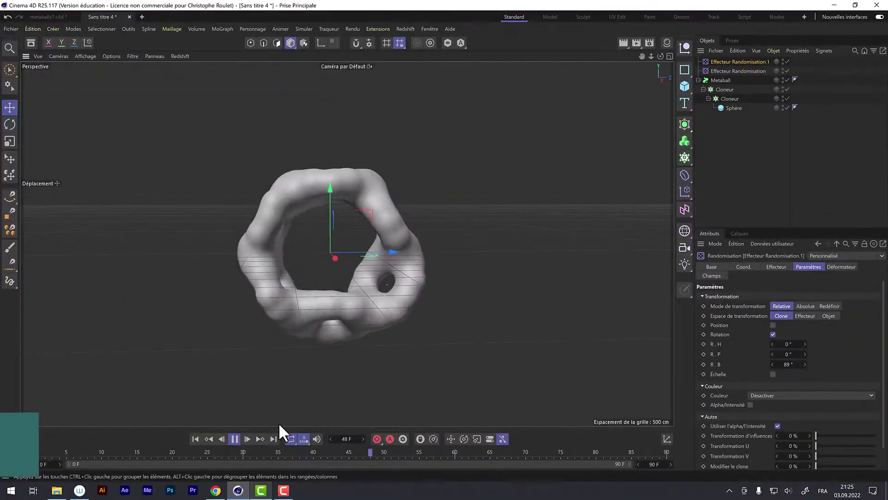
# Stop the animation, add a new Sphere and place it inside a new Cloner.
pyautogui.click(234, 438)
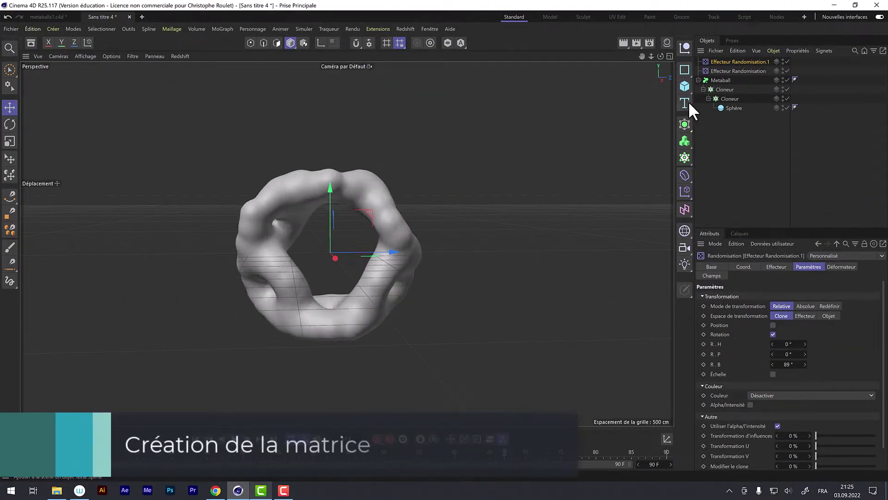
pyautogui.click(685, 88)
pyautogui.click(766, 132)
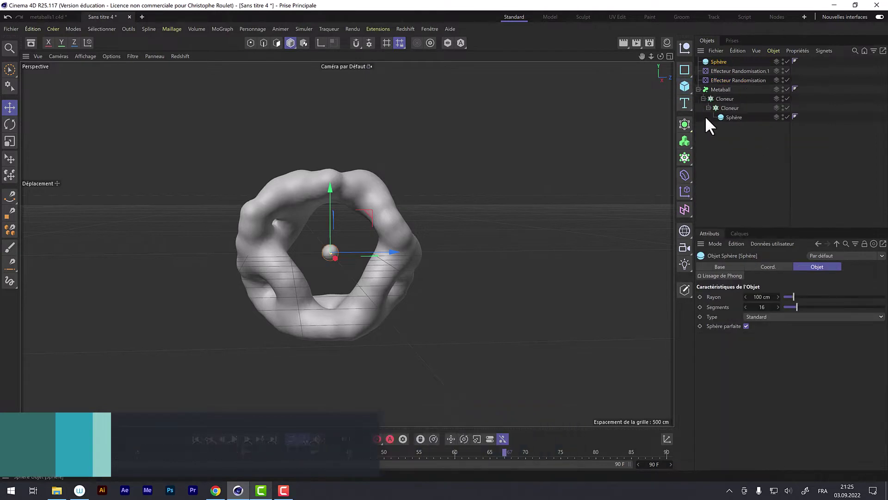
pyautogui.click(685, 157)
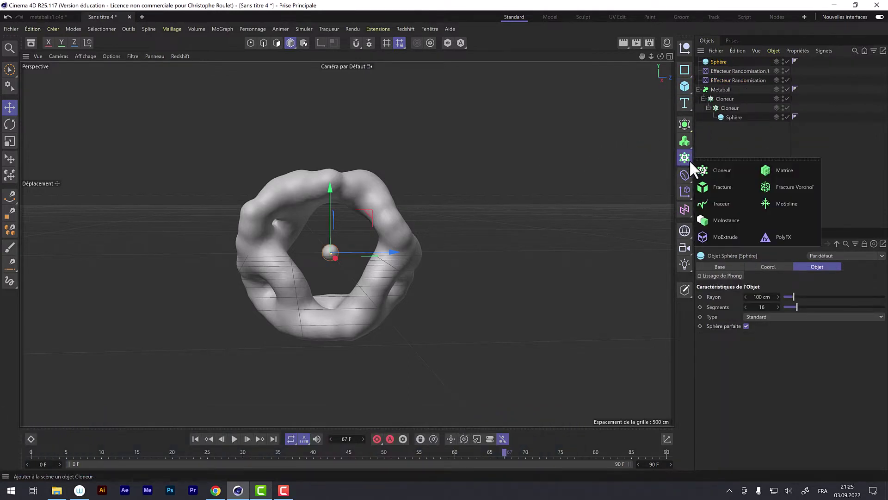
pyautogui.click(710, 171)
pyautogui.moveTo(721, 60); pyautogui.dragTo(720, 62)
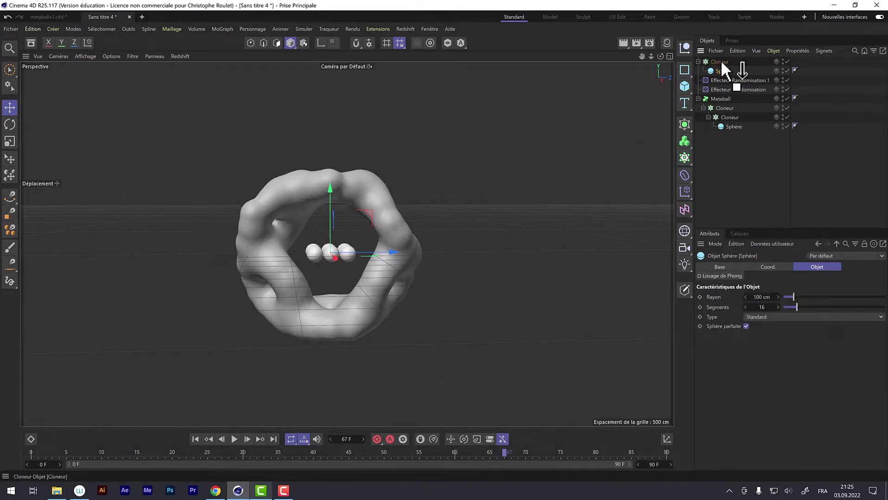
# Set the new grid Cloner's per-step size to 600 cm in X and 600 cm in Z.
pyautogui.keyDown('alt'); pyautogui.moveTo(504, 244); pyautogui.dragTo(407, 255); pyautogui.keyUp('alt')
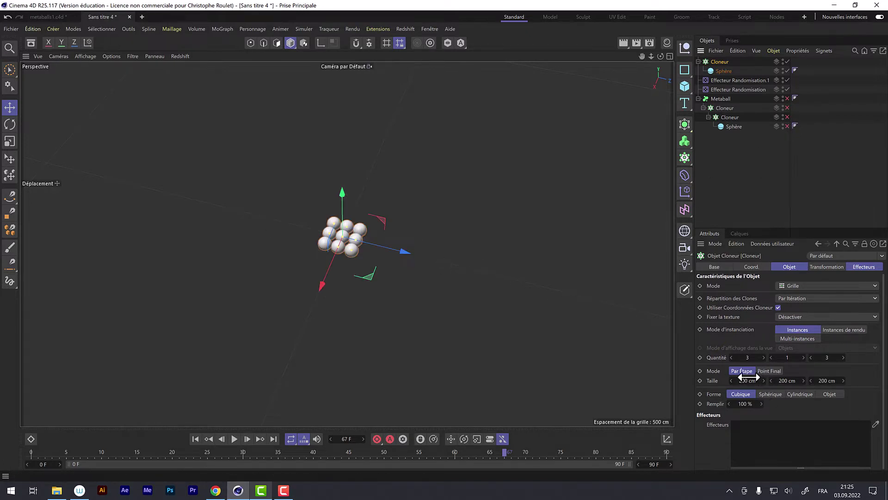
pyautogui.moveTo(764, 380)
pyautogui.mouseDown()
pyautogui.moveTo(809, 381)
pyautogui.moveTo(750, 384)
pyautogui.mouseUp()
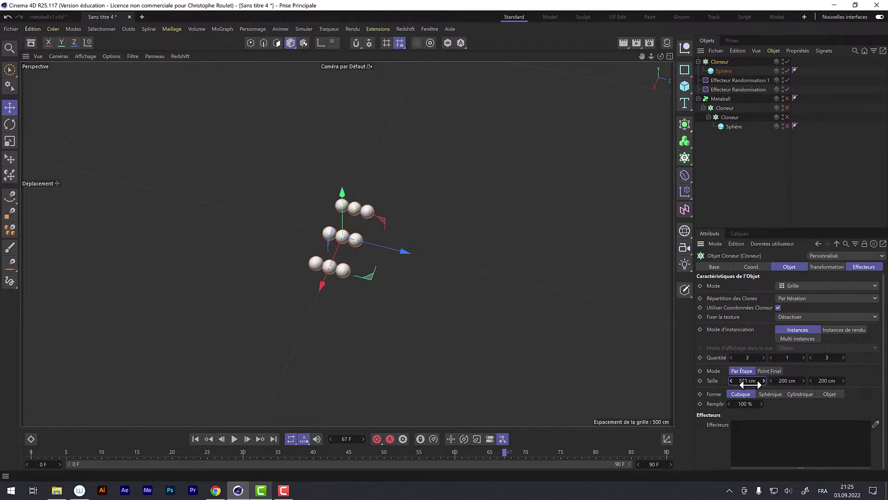
pyautogui.write('600')
pyautogui.press('Return')
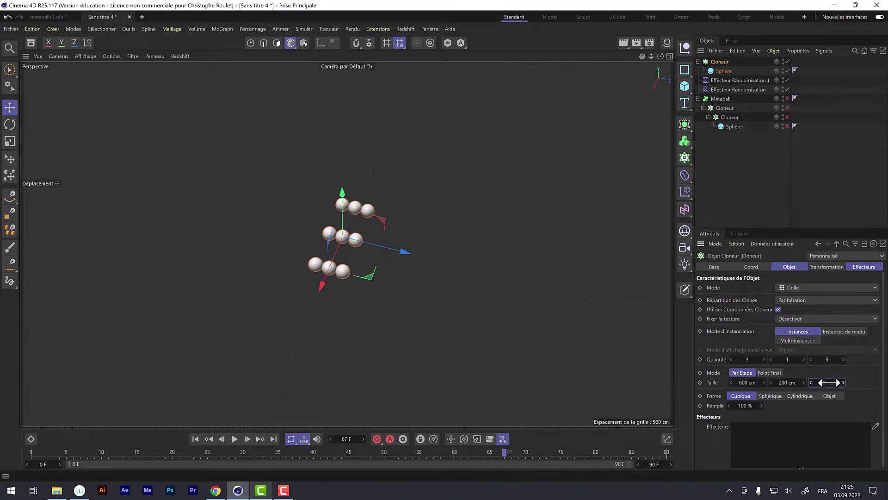
pyautogui.write('600')
pyautogui.press('Return')
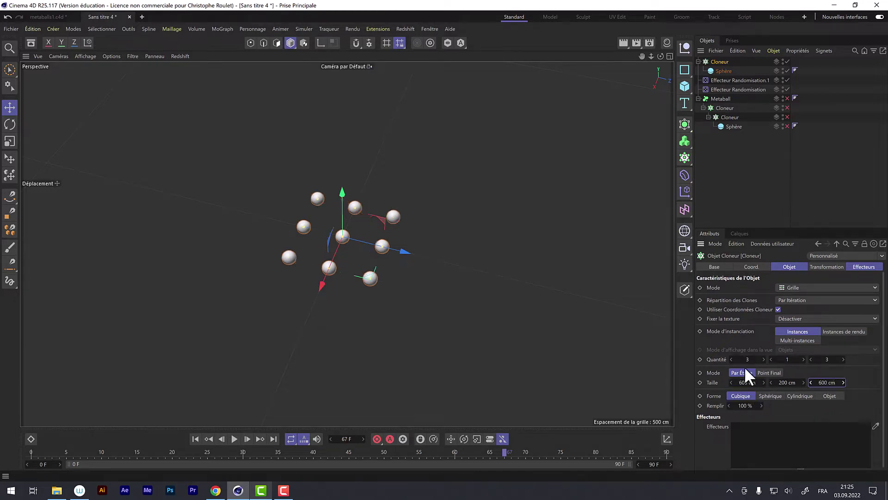
# Set the grid Cloner's quantity to 15 in X and 15 in Z, forming a flat matrix of spheres.
pyautogui.moveTo(749, 356); pyautogui.dragTo(768, 368)
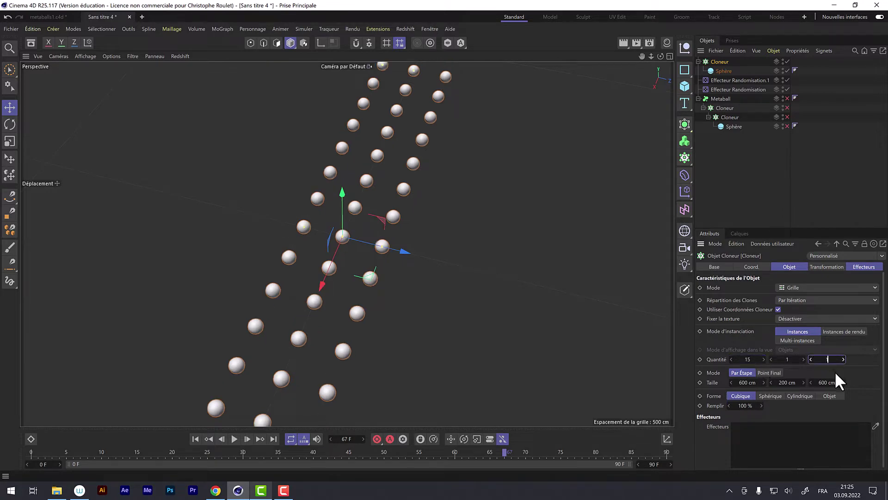
pyautogui.write('15')
pyautogui.press('Return')
pyautogui.scroll(-5, 460, 246)
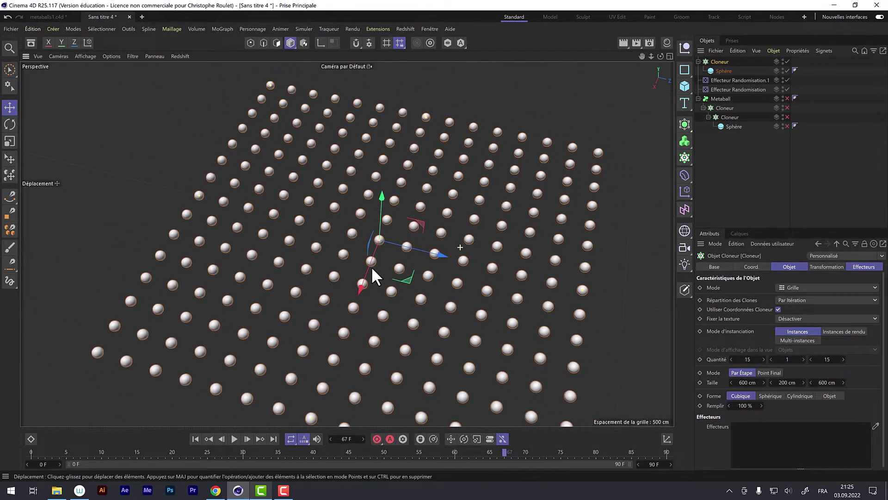
pyautogui.moveTo(371, 267)
pyautogui.keyDown('alt'); pyautogui.mouseDown()
pyautogui.moveTo(331, 280)
pyautogui.moveTo(378, 323)
pyautogui.moveTo(390, 355)
pyautogui.moveTo(384, 326)
pyautogui.moveTo(406, 280)
pyautogui.moveTo(391, 288)
pyautogui.moveTo(393, 298)
pyautogui.moveTo(425, 281)
pyautogui.mouseUp(); pyautogui.keyUp('alt')
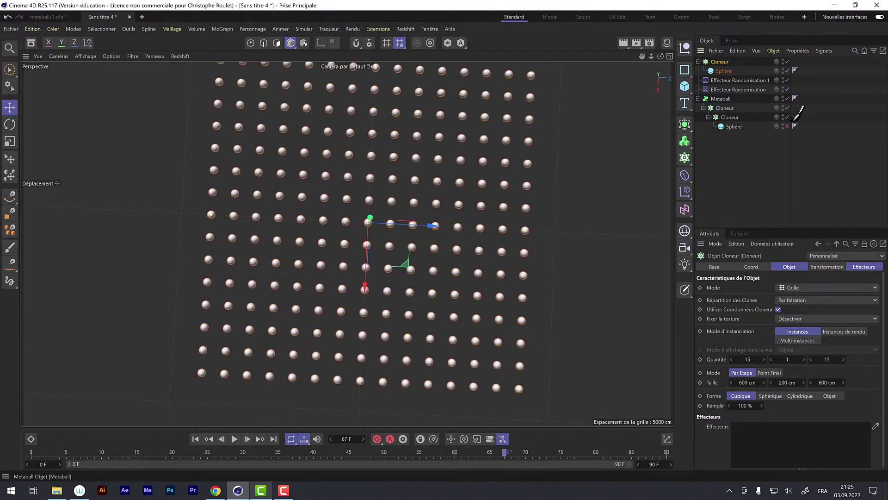
# Re-enable the Metaball hierarchy down to its Sphere and nest the grid Cloner inside the Metaball.
pyautogui.click(787, 126)
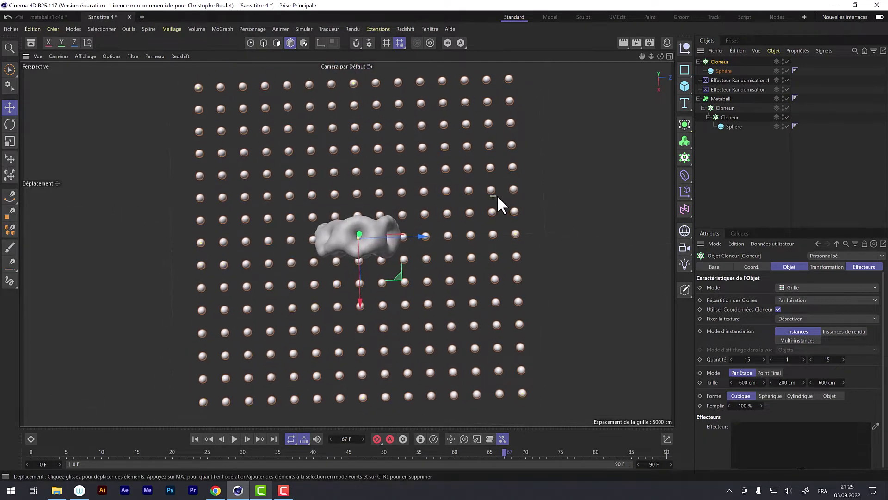
pyautogui.keyDown('alt'); pyautogui.moveTo(497, 195); pyautogui.dragTo(466, 176); pyautogui.keyUp('alt')
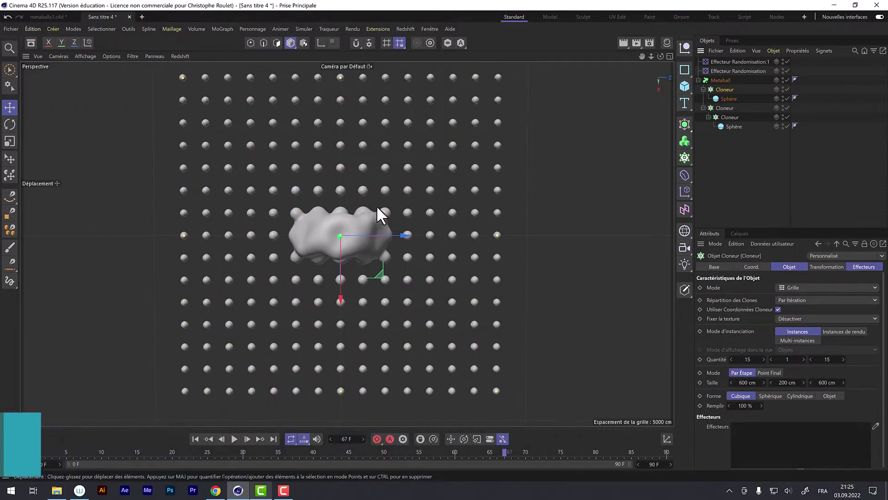
# Try moving the outer radial Cloner along Z through the sphere matrix and undo the move.
pyautogui.click(723, 108)
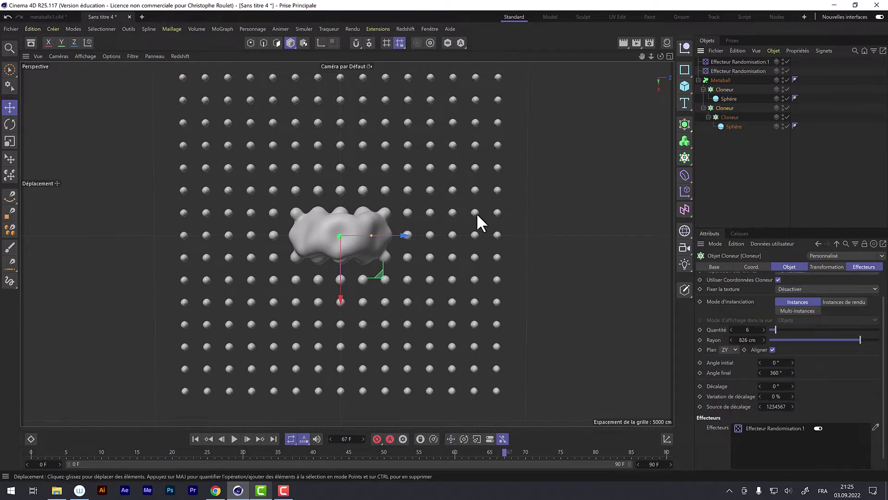
pyautogui.moveTo(404, 233); pyautogui.dragTo(454, 259)
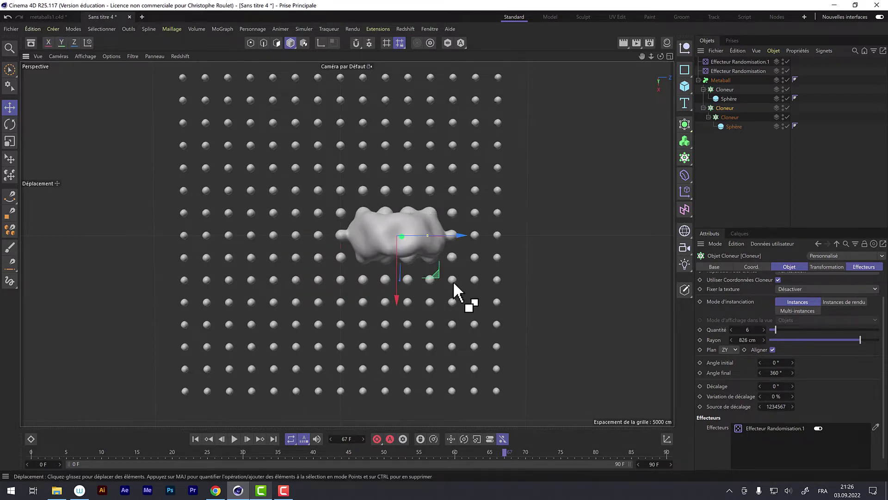
pyautogui.hotkey('ctrl', 'z')
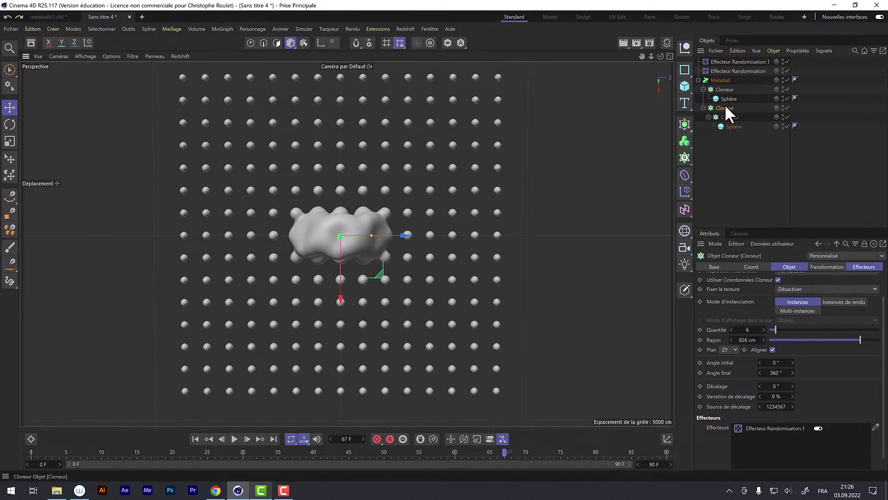
# Rotate the outer radial Cloner about a quarter turn so its ring lies flat in the plane of the sphere matrix.
pyautogui.press('r')
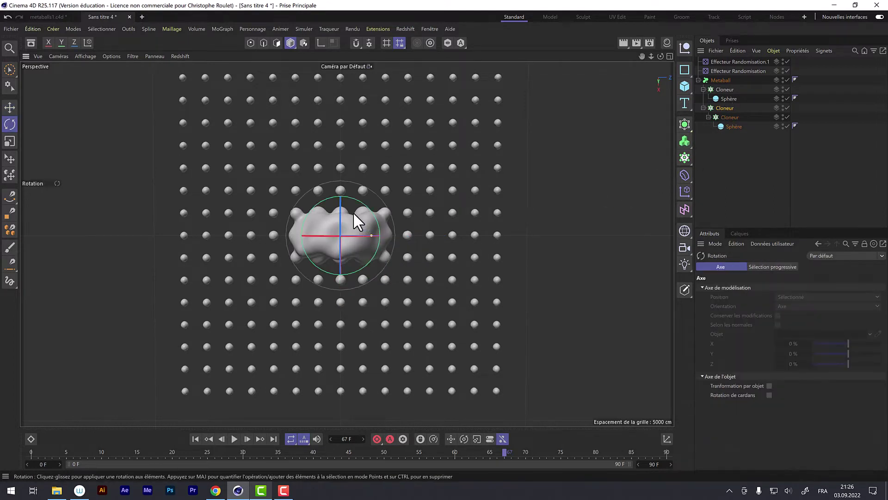
pyautogui.moveTo(340, 210); pyautogui.dragTo(339, 287)
pyautogui.hotkey('ctrl', 'z')
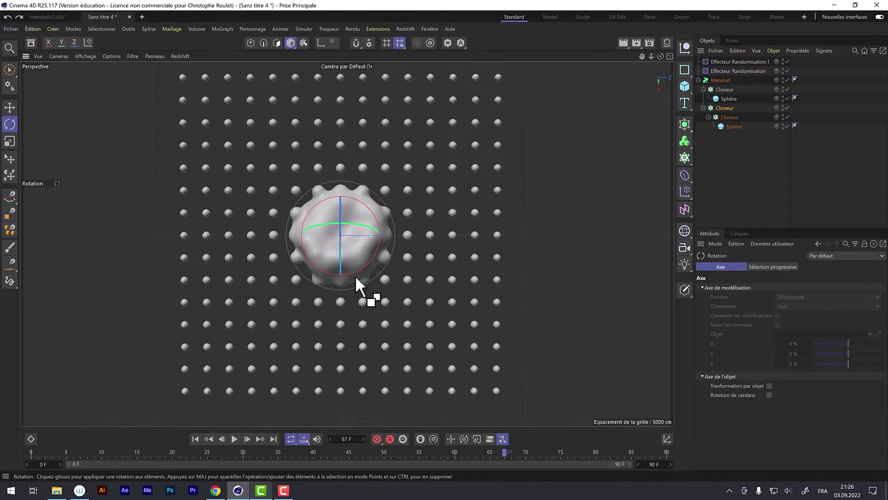
pyautogui.moveTo(342, 211); pyautogui.dragTo(335, 312)
# Raise the outer radial Cloner vertically so the ring sits slightly above the plane of the sphere matrix.
pyautogui.press('e')
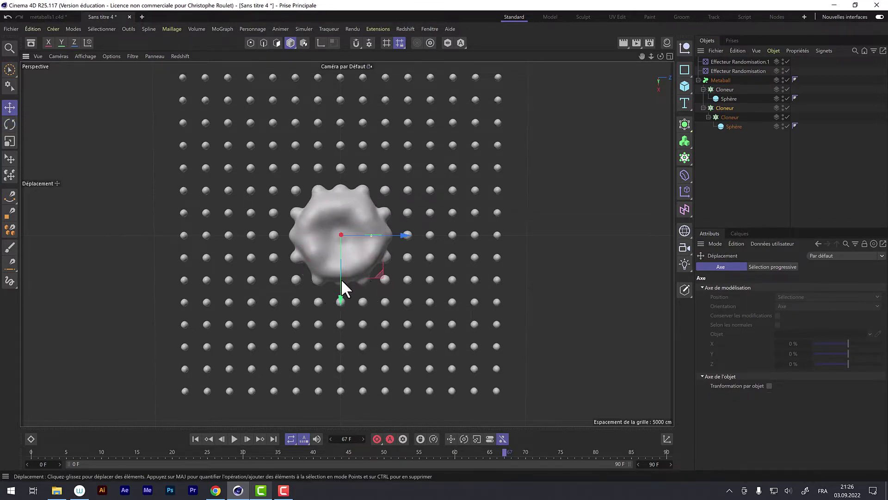
pyautogui.middleClick(388, 265)
pyautogui.middleClick(497, 344)
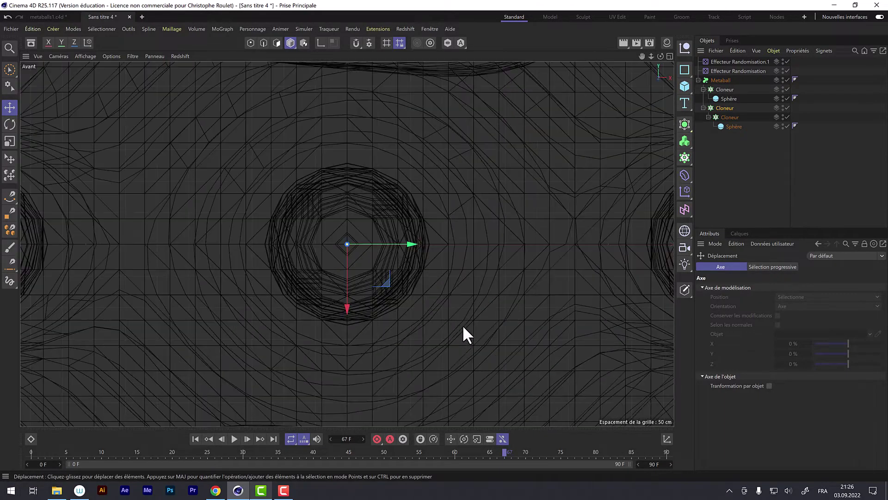
pyautogui.middleClick(442, 307)
pyautogui.press('h')
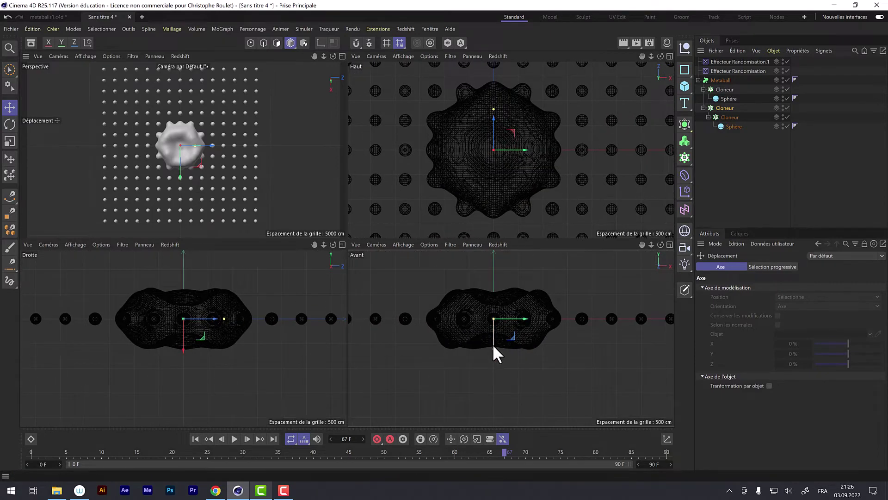
pyautogui.moveTo(493, 347); pyautogui.dragTo(489, 322)
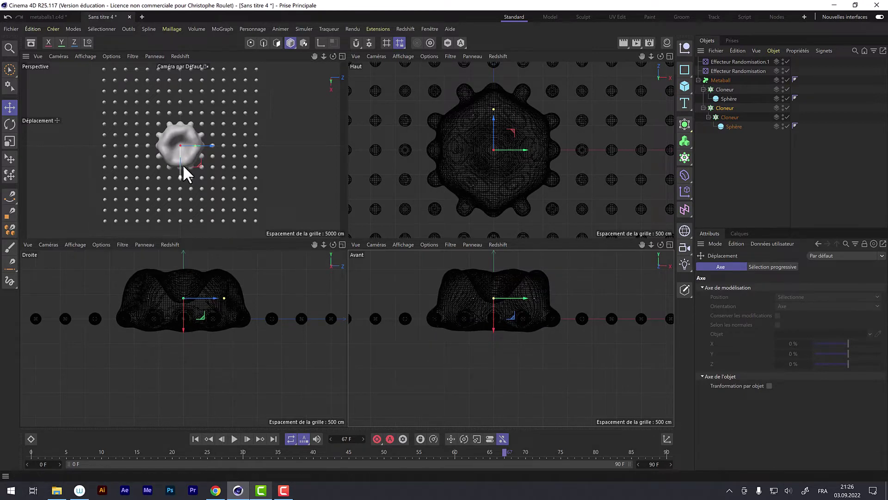
pyautogui.middleClick(192, 155)
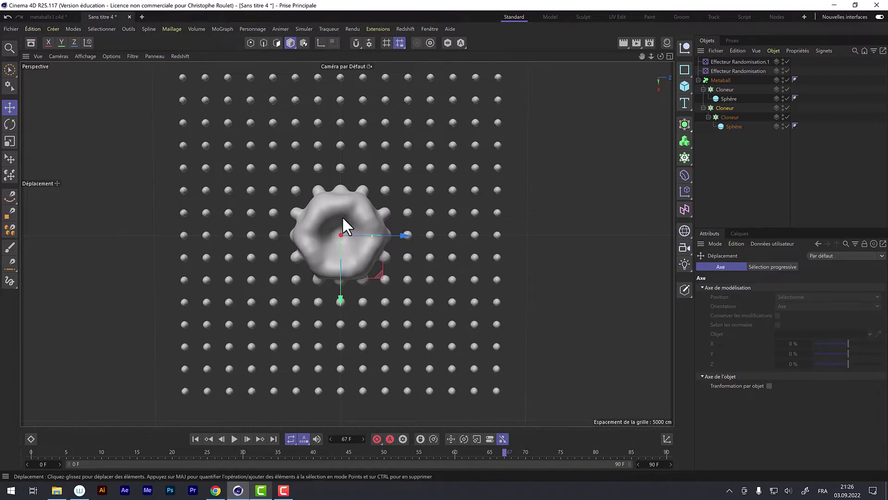
pyautogui.keyDown('alt'); pyautogui.moveTo(372, 266); pyautogui.dragTo(373, 268); pyautogui.keyUp('alt')
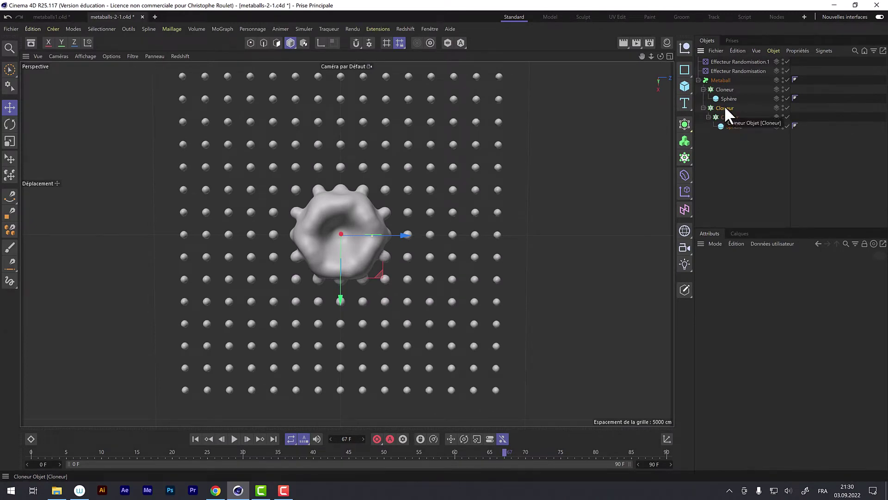
# Add a Vibration tag with position modification enabled to the outer radial Cloner, and play the animation with the Metaball disabled.
pyautogui.click(724, 108)
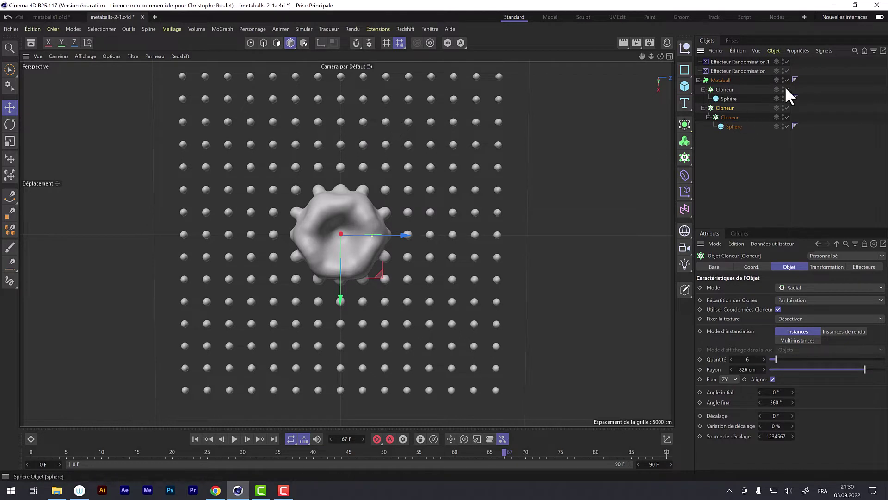
pyautogui.click(795, 50)
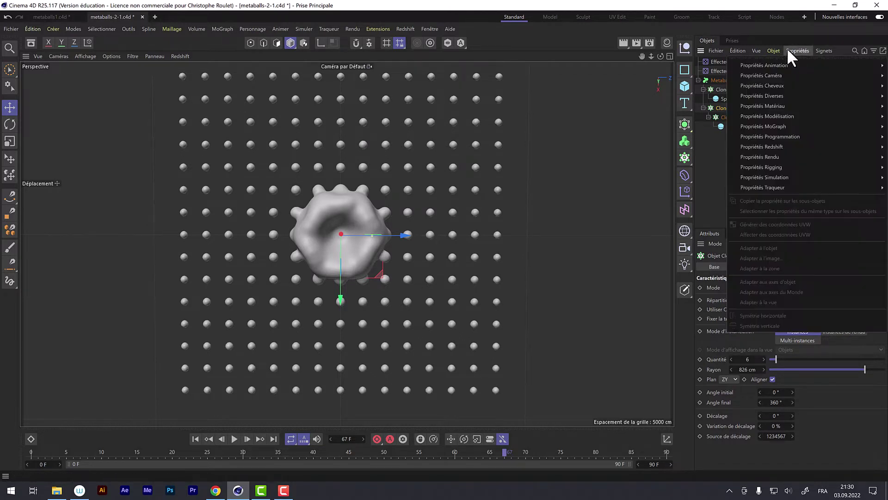
pyautogui.moveTo(778, 66)
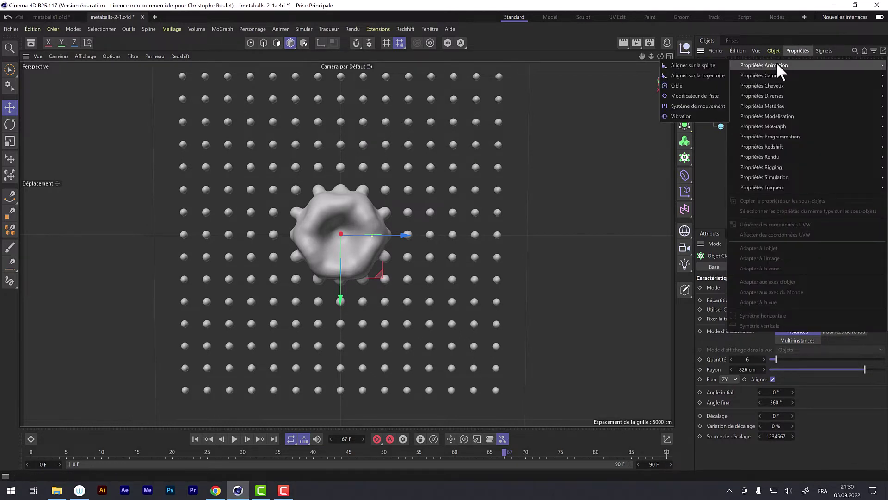
pyautogui.click(707, 118)
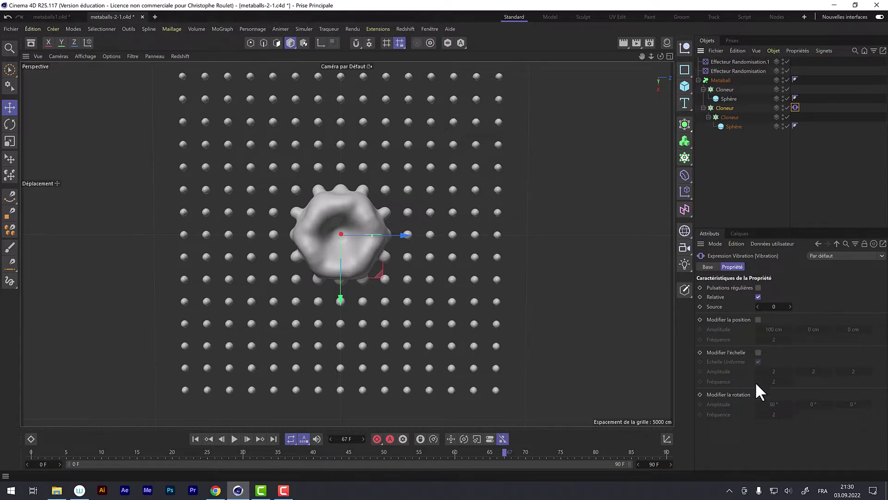
pyautogui.click(758, 320)
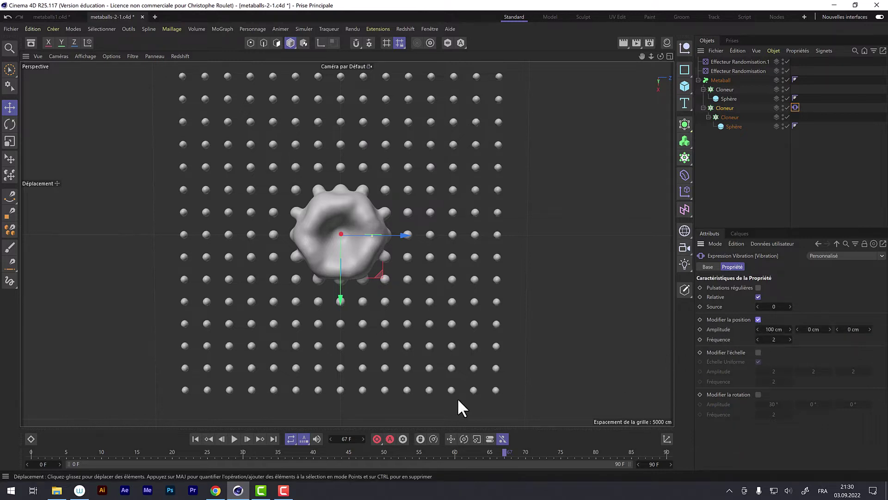
pyautogui.click(787, 79)
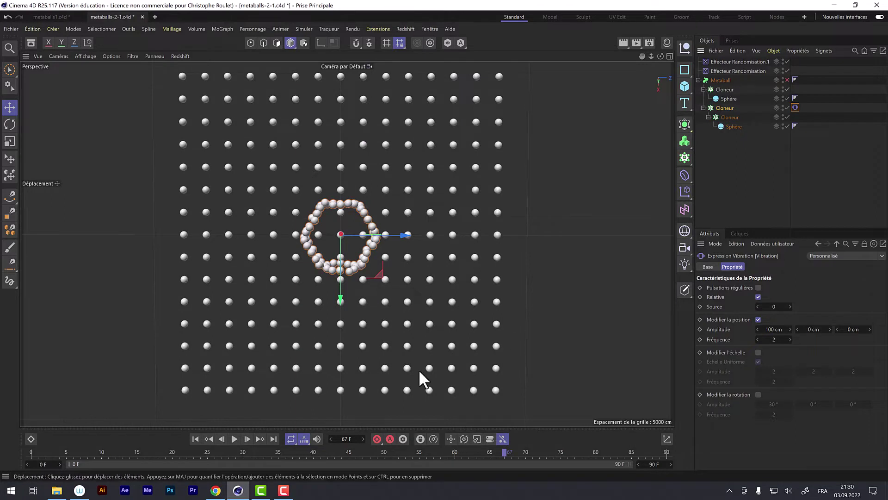
pyautogui.click(235, 438)
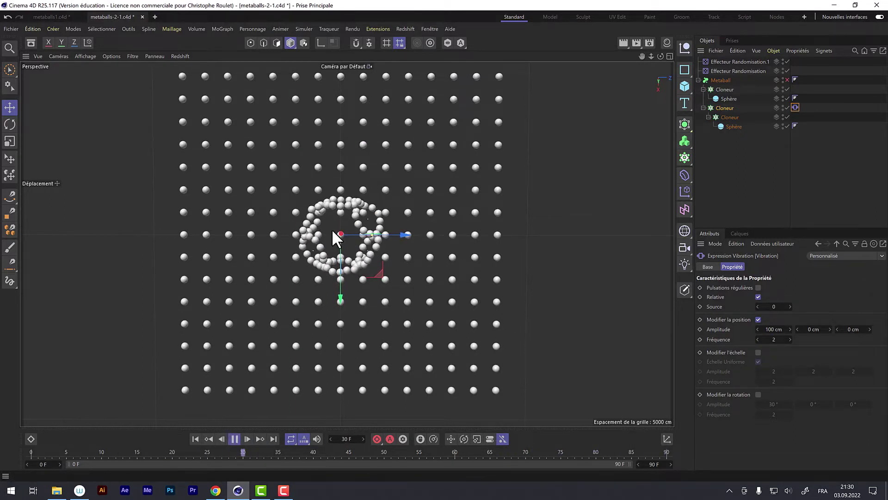
# Set the Vibration tag's position amplitude to 1000 cm in X and Z.
pyautogui.click(773, 328)
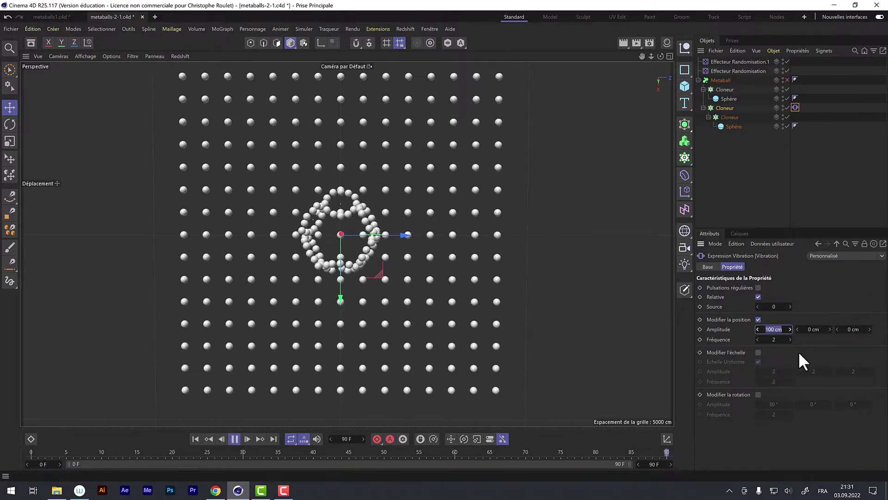
pyautogui.write('1000')
pyautogui.press('Return')
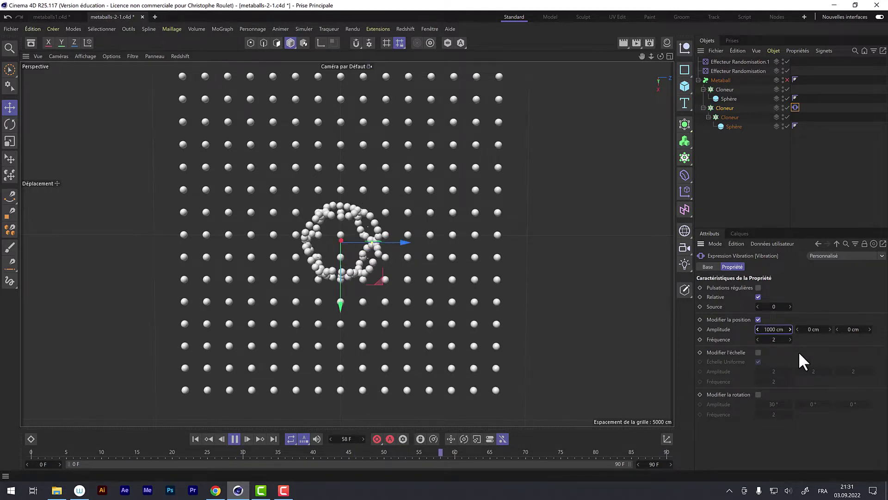
pyautogui.click(851, 329)
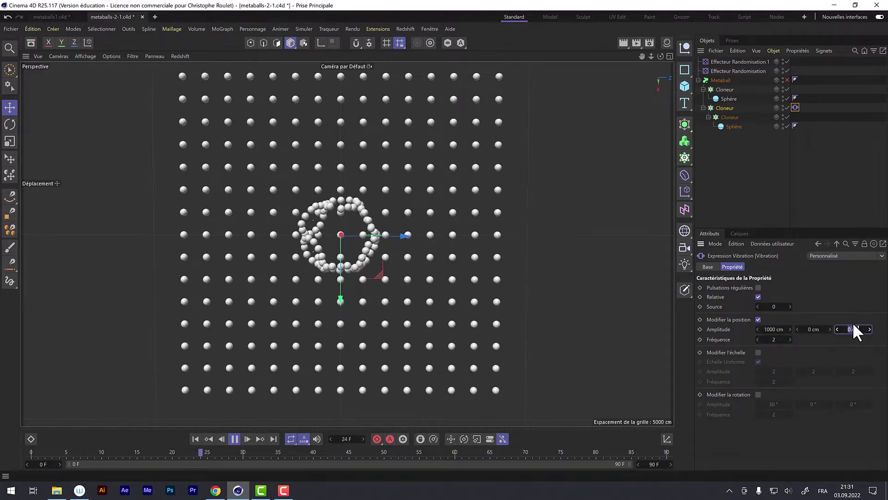
pyautogui.write('1000')
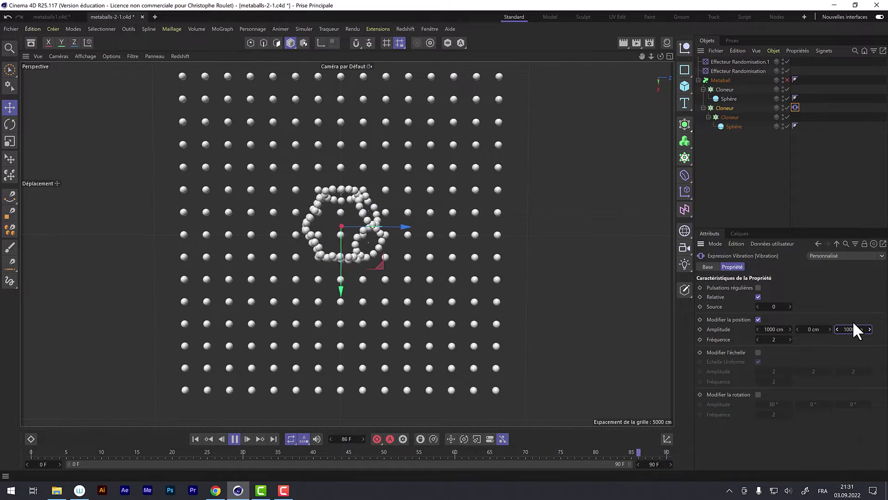
pyautogui.press('Return')
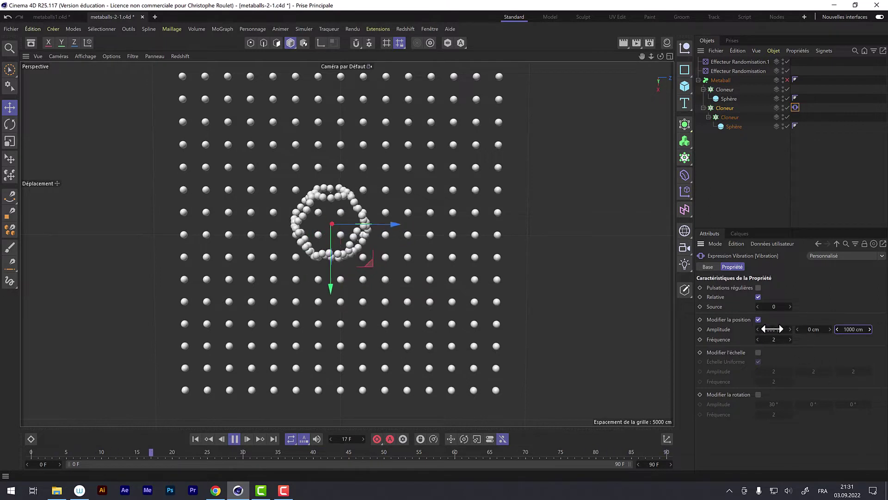
# Set the Vibration tag's position amplitude to 6000 cm in X and Z, with a frequency of 0.2.
pyautogui.click(772, 329)
pyautogui.write('6000')
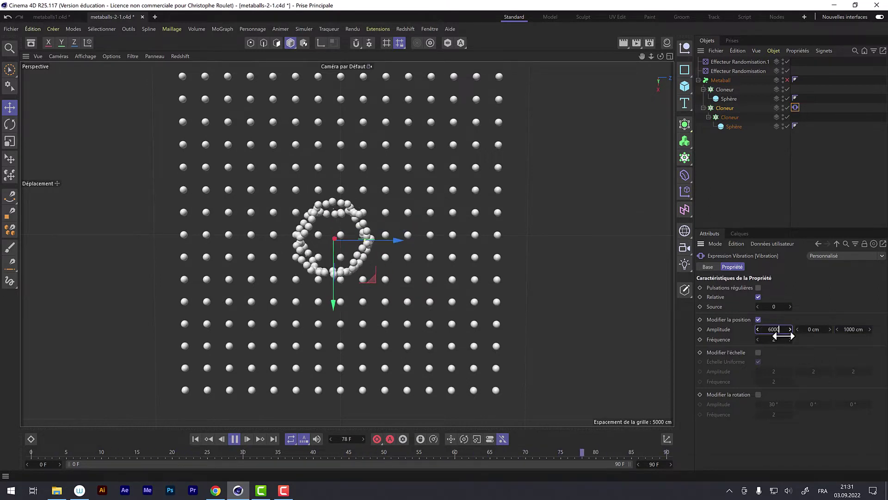
pyautogui.press('Return')
pyautogui.click(852, 329)
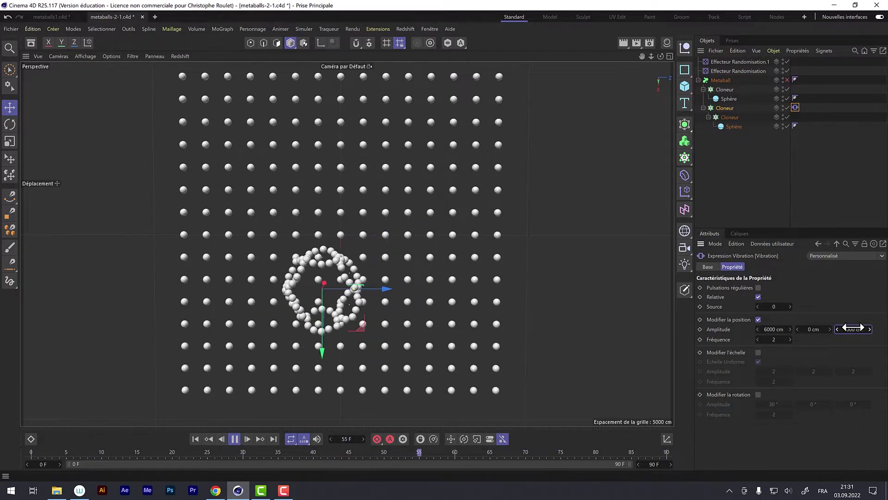
pyautogui.write('6000')
pyautogui.press('Return')
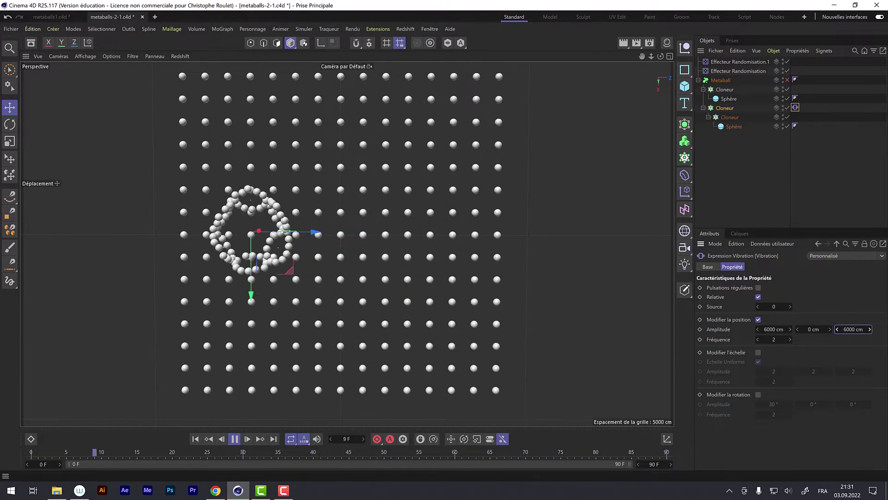
pyautogui.click(774, 339)
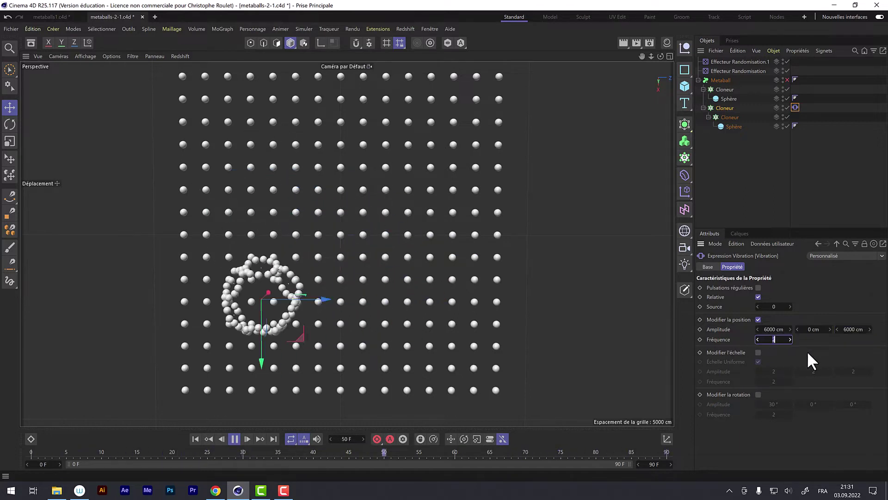
pyautogui.write('0.2')
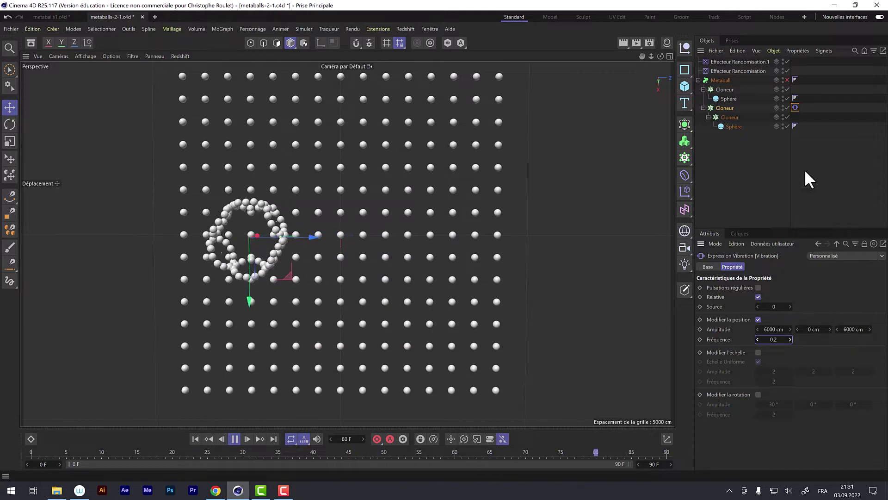
# Re-enable the Metaball and stop playback to scrub through the blob's movement across the matrix.
pyautogui.click(786, 79)
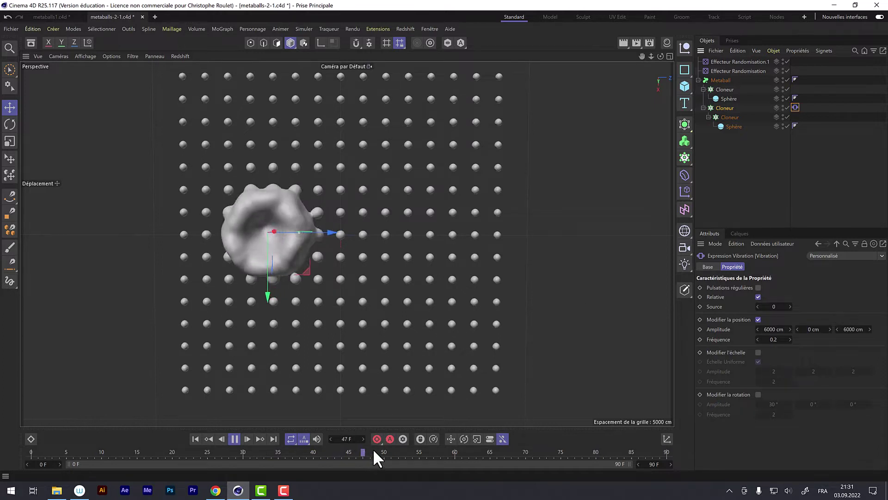
pyautogui.click(235, 436)
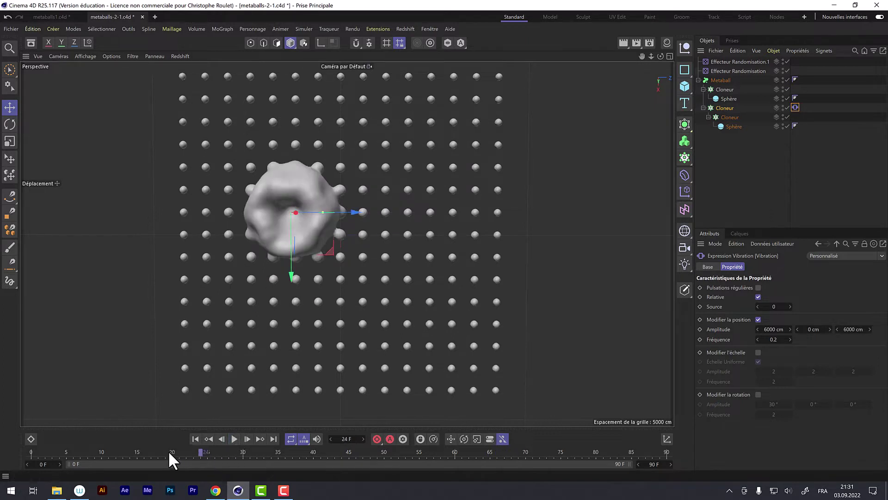
pyautogui.click(102, 452)
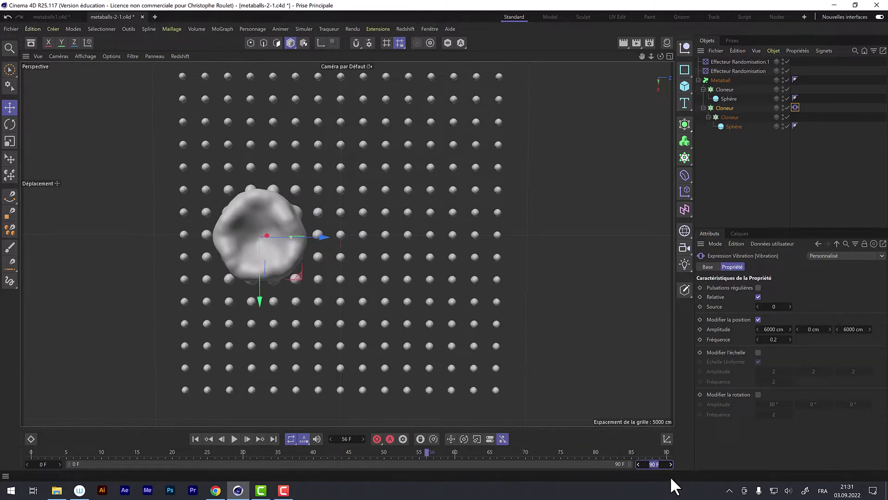
# Extend the animation to 300 frames and scrub through the timeline to check the blob's path.
pyautogui.press('Return')
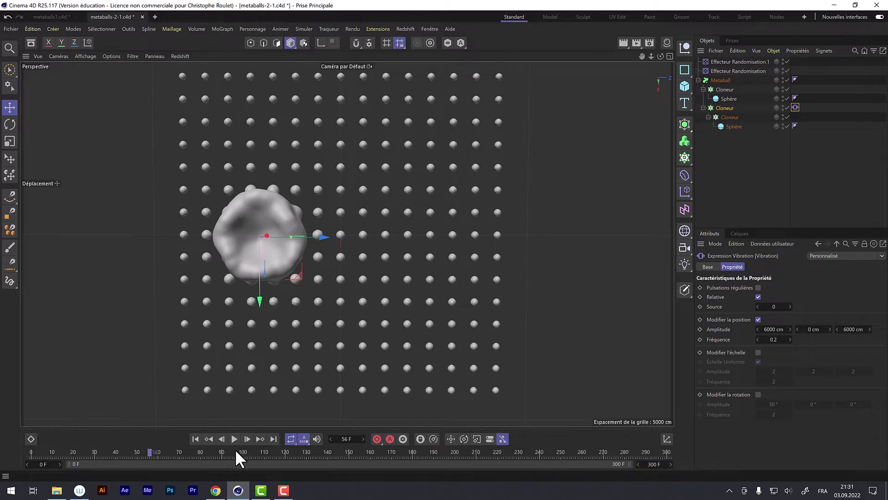
pyautogui.click(247, 452)
pyautogui.moveTo(260, 454); pyautogui.dragTo(601, 452)
pyautogui.moveTo(465, 451); pyautogui.dragTo(528, 454)
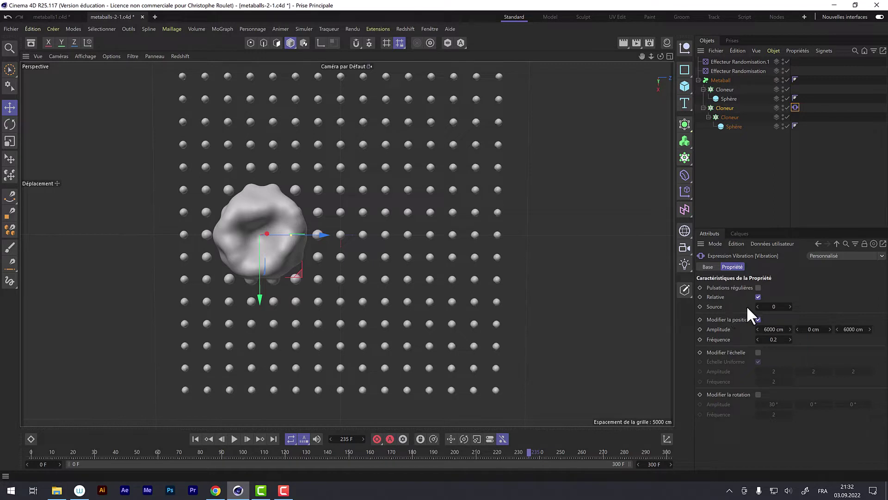
# Set the Vibration tag's source to 1, check the new path, and disable the Effecteur Randomisation object.
pyautogui.click(789, 306)
pyautogui.moveTo(245, 448); pyautogui.dragTo(608, 452)
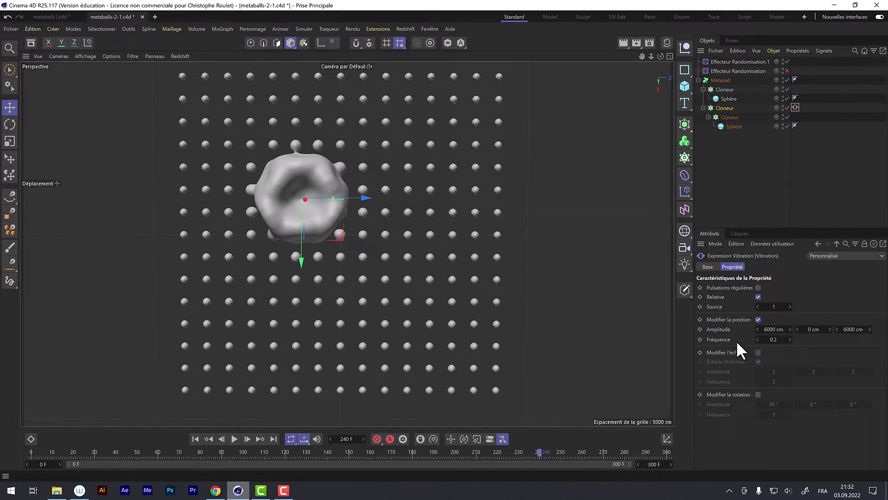
# Add a second Vibration tag to the outer radial Cloner and enable its rotation modification.
pyautogui.click(727, 109)
pyautogui.click(790, 50)
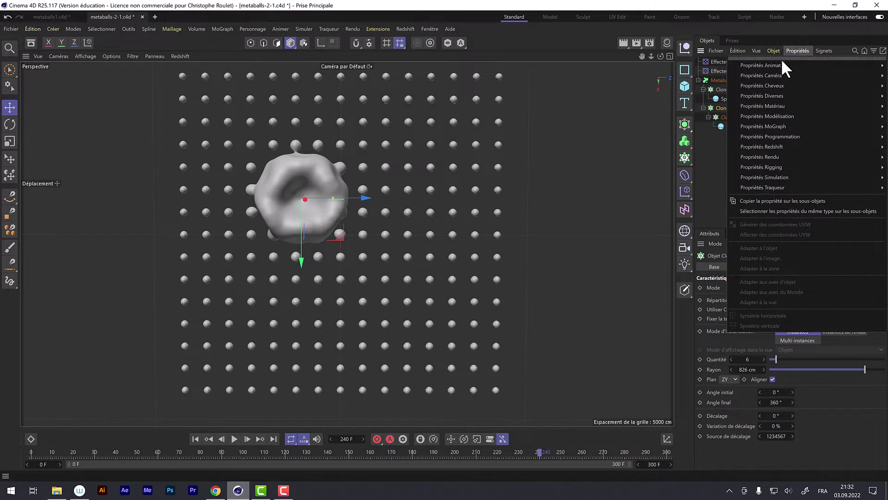
pyautogui.moveTo(738, 65)
pyautogui.click(702, 116)
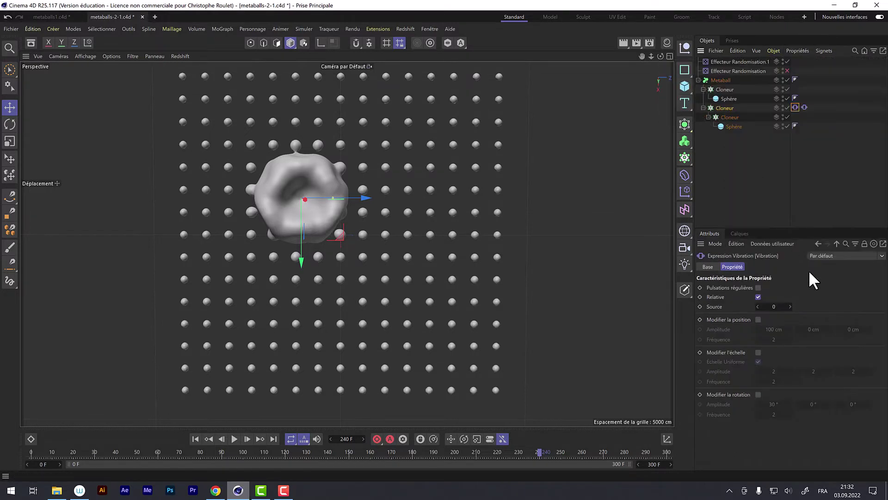
pyautogui.click(758, 394)
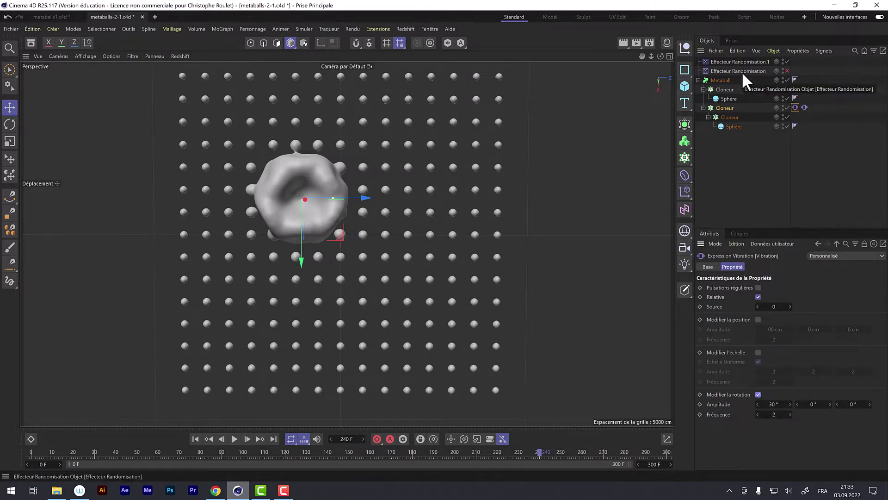
# Coarsen the Metaball's viewport subdivision, trying 80 cm and settling on 120 cm.
pyautogui.click(722, 79)
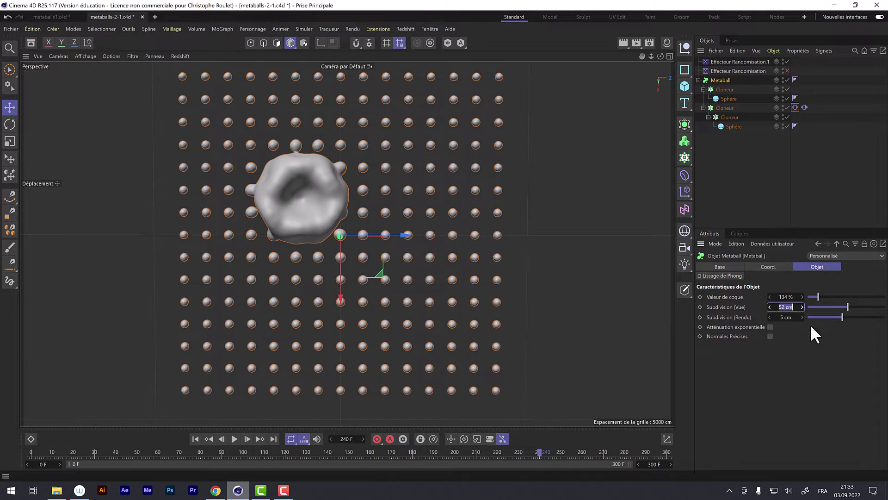
pyautogui.press('Return')
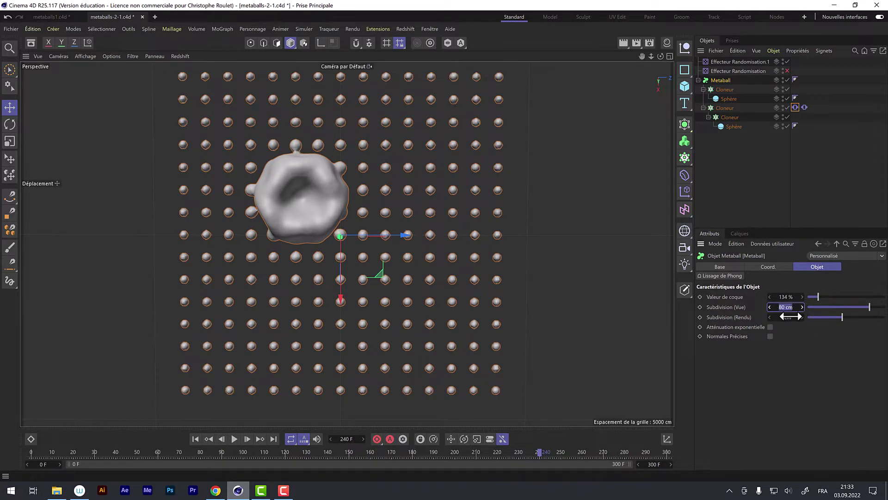
pyautogui.press('Return')
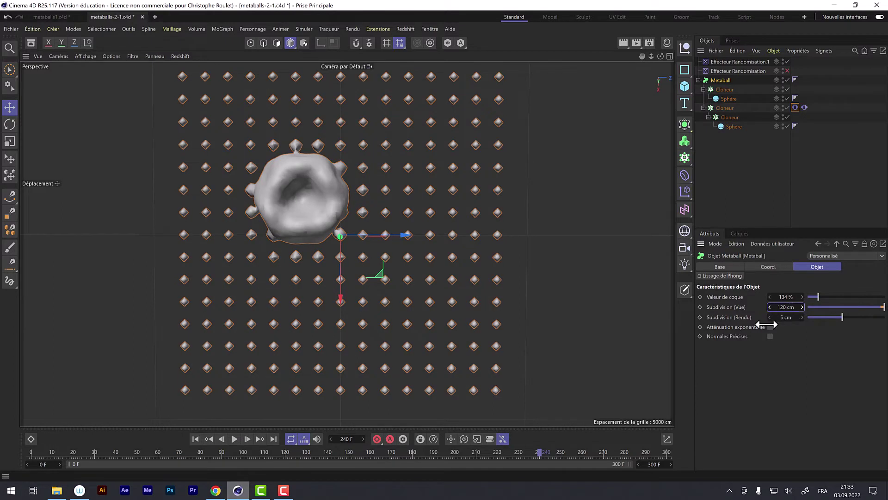
# Play the animation, compare the outer Cloner's two Vibration tags, and set the rotation tag's first amplitude to 112° and frequency to 0.2.
pyautogui.click(234, 439)
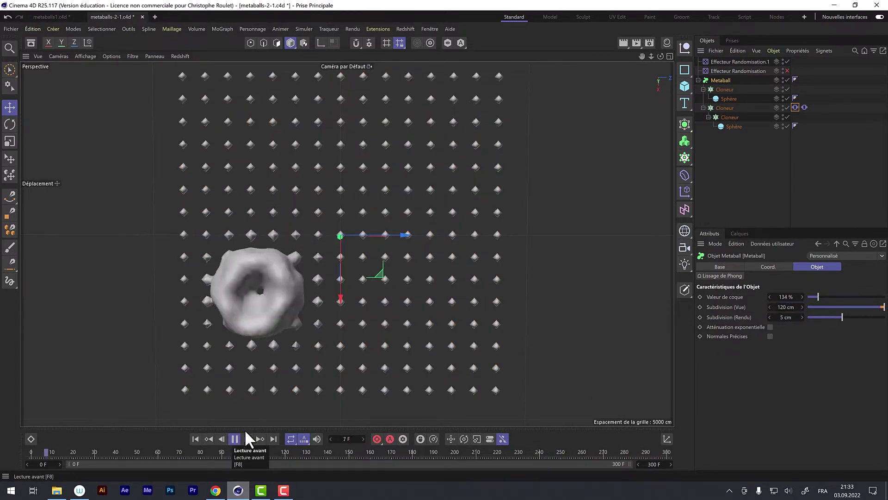
pyautogui.click(804, 107)
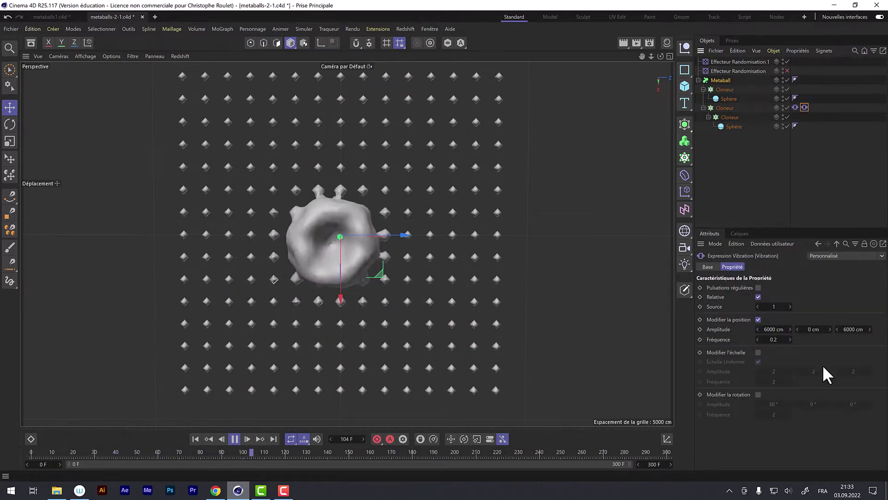
pyautogui.click(795, 106)
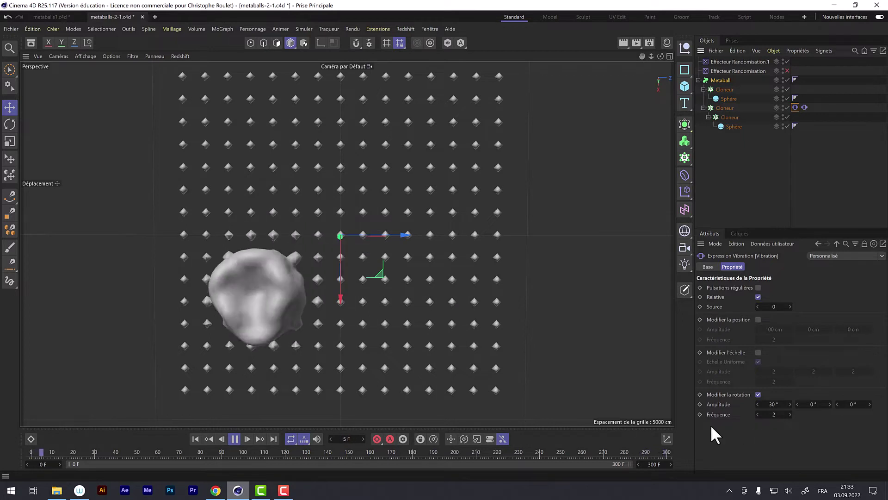
pyautogui.moveTo(773, 400)
pyautogui.mouseDown()
pyautogui.moveTo(782, 400)
pyautogui.moveTo(771, 406)
pyautogui.mouseUp()
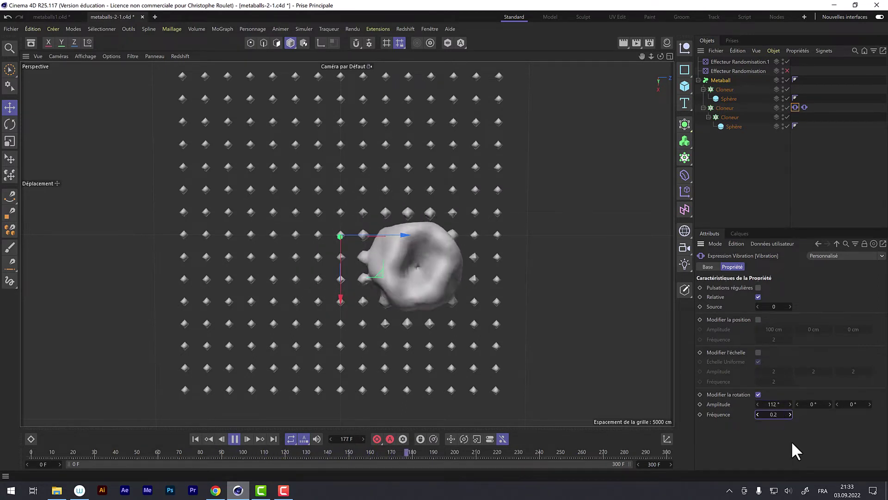
# Set the rotation Vibration tag's amplitude to 0° on the first axis and 90° on the second.
pyautogui.doubleClick(775, 404)
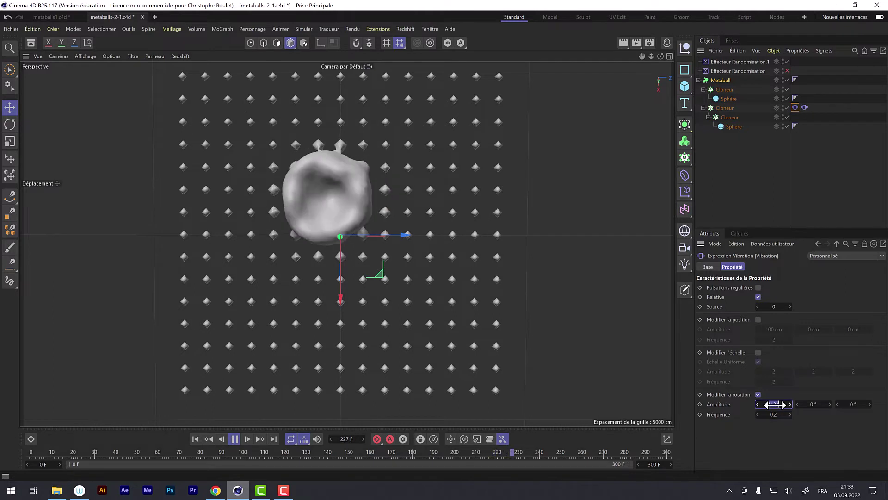
pyautogui.write('0')
pyautogui.press('Return')
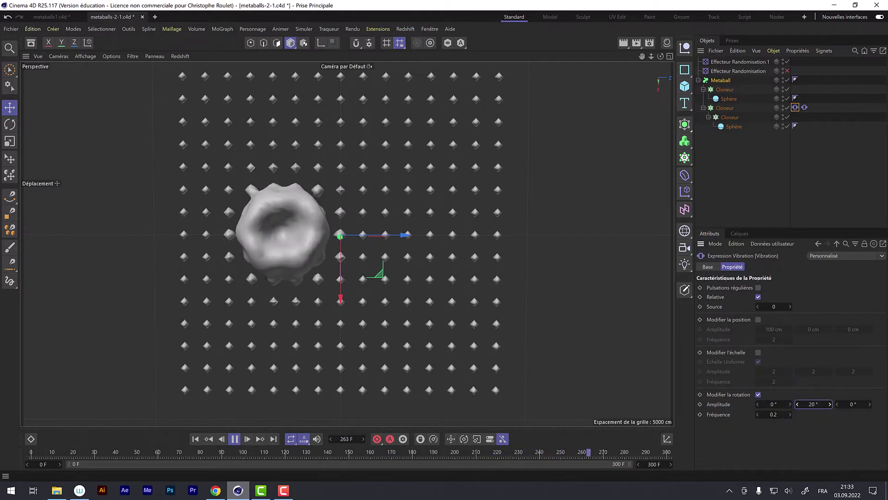
pyautogui.write('90')
pyautogui.press('Return')
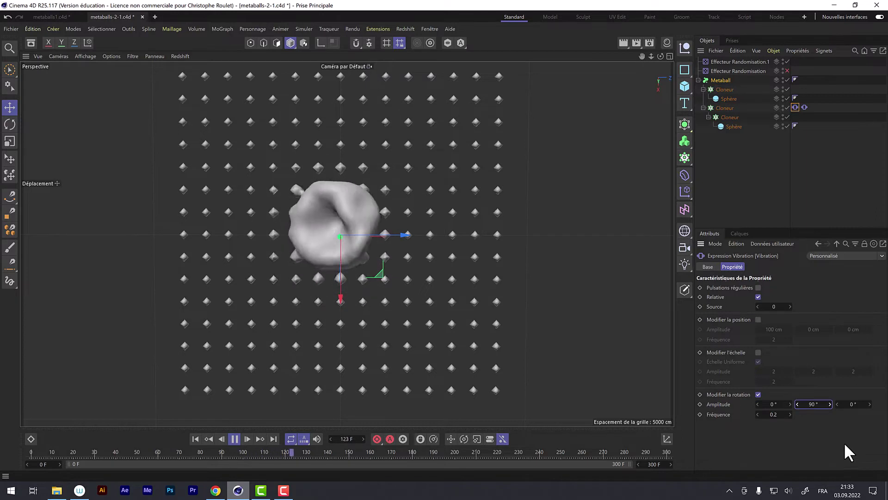
# Try 0° for the second rotation amplitude, set the third to 90°, restore the second to 90°, and stop playback.
pyautogui.moveTo(814, 404); pyautogui.dragTo(808, 404)
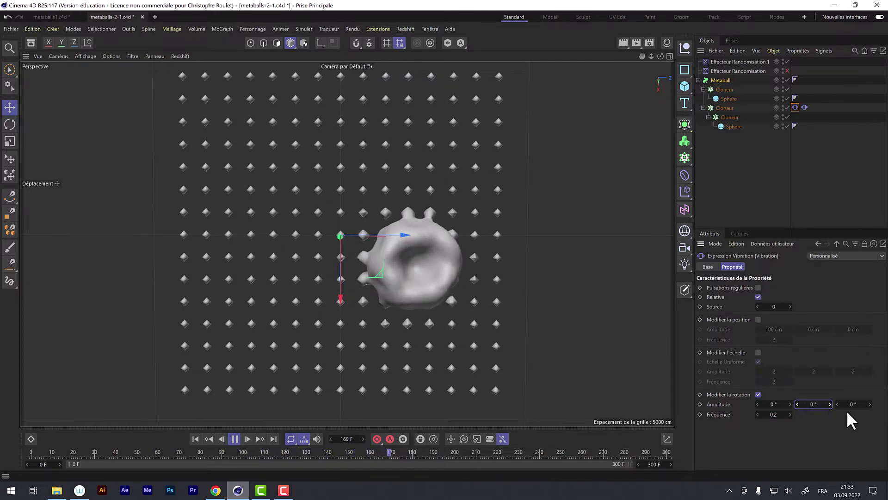
pyautogui.click(852, 405)
pyautogui.write('90')
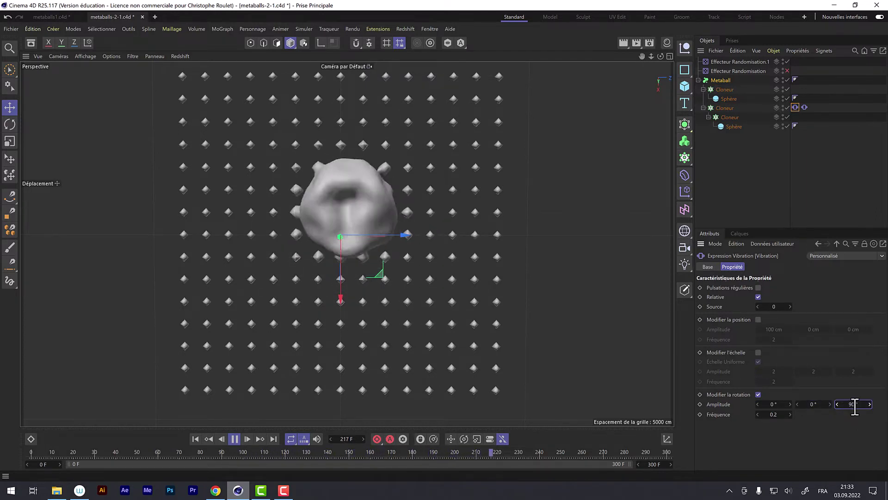
pyautogui.click(813, 405)
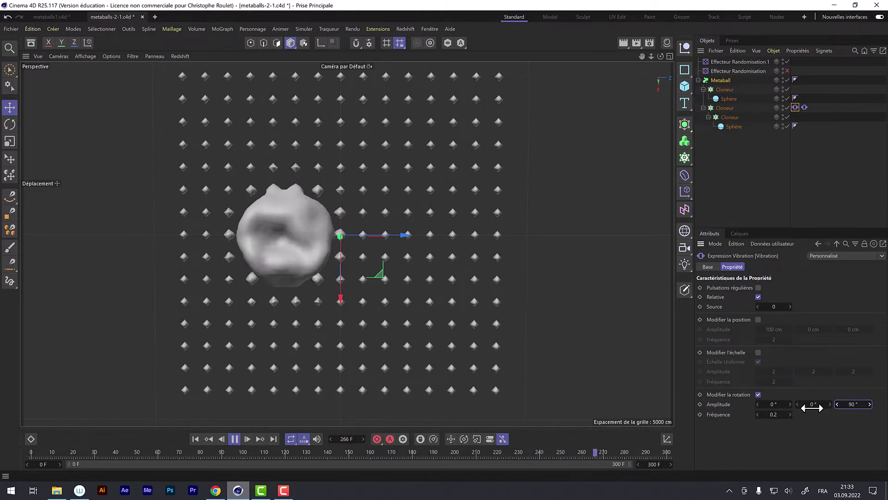
pyautogui.write('90')
pyautogui.press('Return')
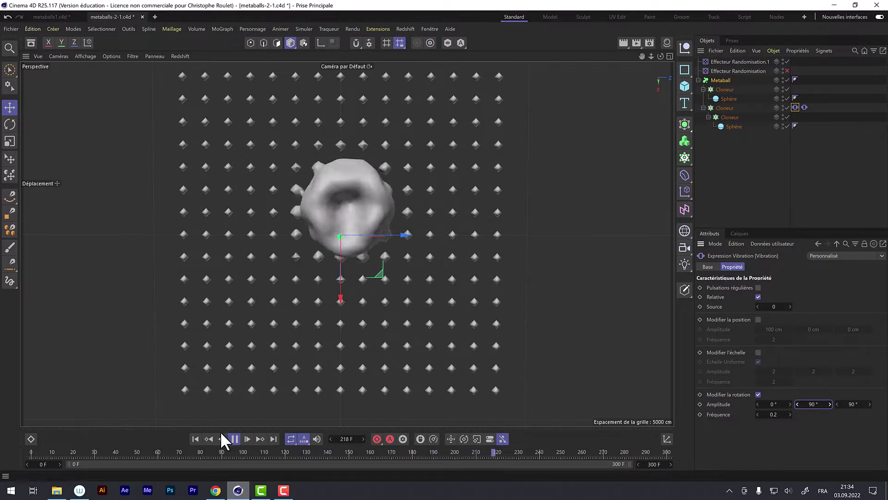
pyautogui.click(234, 439)
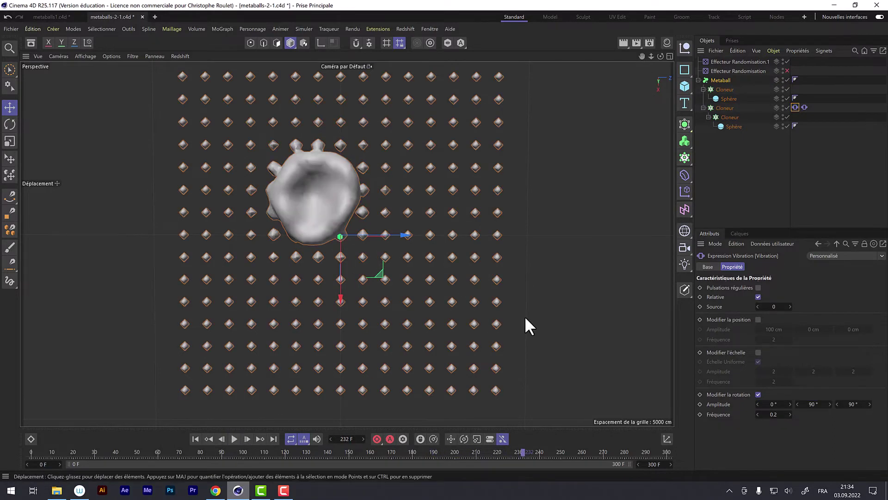
# Set the Metaball's hull value to 146 % after trying 100 %, reduce its viewport subdivision to 87 cm, and preview the animation.
pyautogui.click(727, 82)
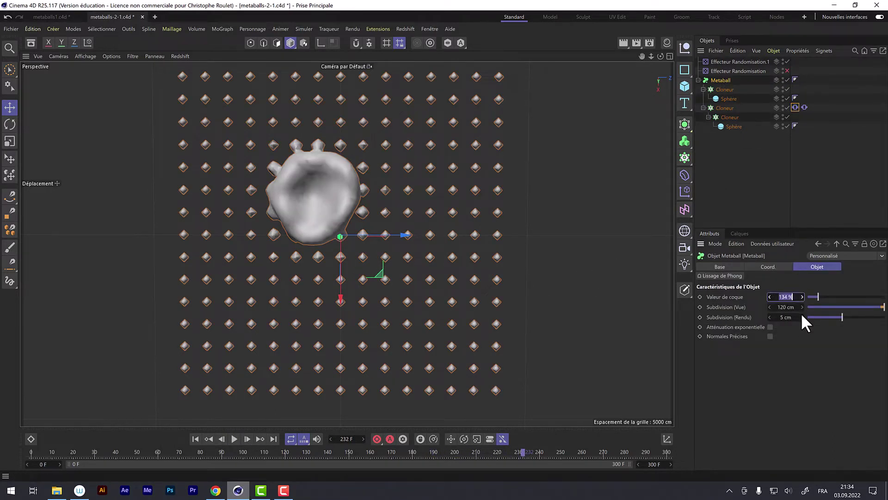
pyautogui.write('100')
pyautogui.press('Return')
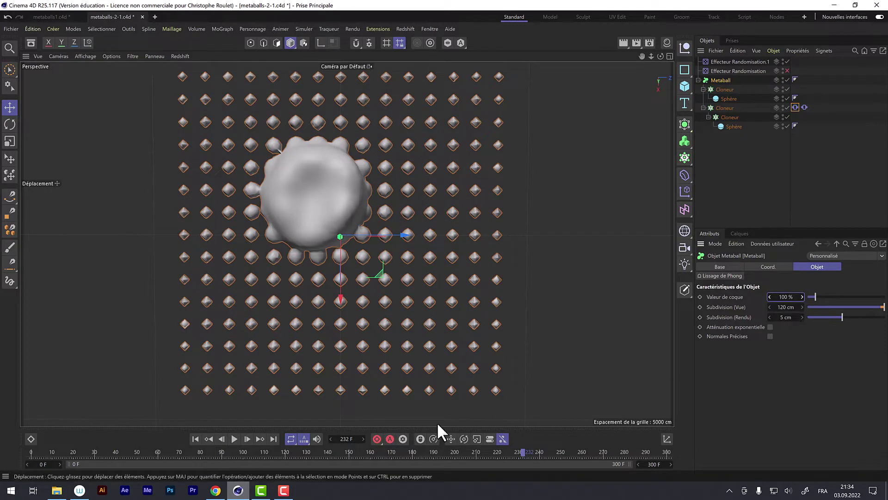
pyautogui.moveTo(270, 452); pyautogui.dragTo(516, 451)
pyautogui.moveTo(463, 451)
pyautogui.mouseDown()
pyautogui.moveTo(403, 449)
pyautogui.moveTo(457, 451)
pyautogui.mouseUp()
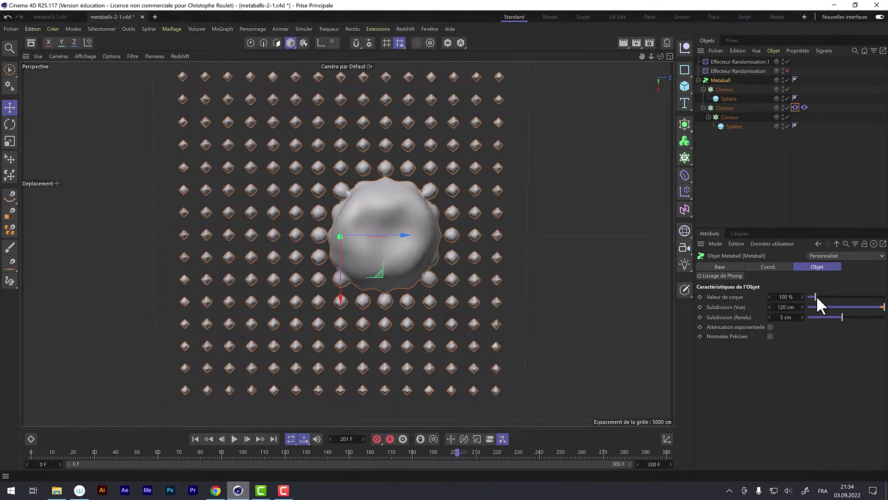
pyautogui.moveTo(817, 296); pyautogui.dragTo(819, 295)
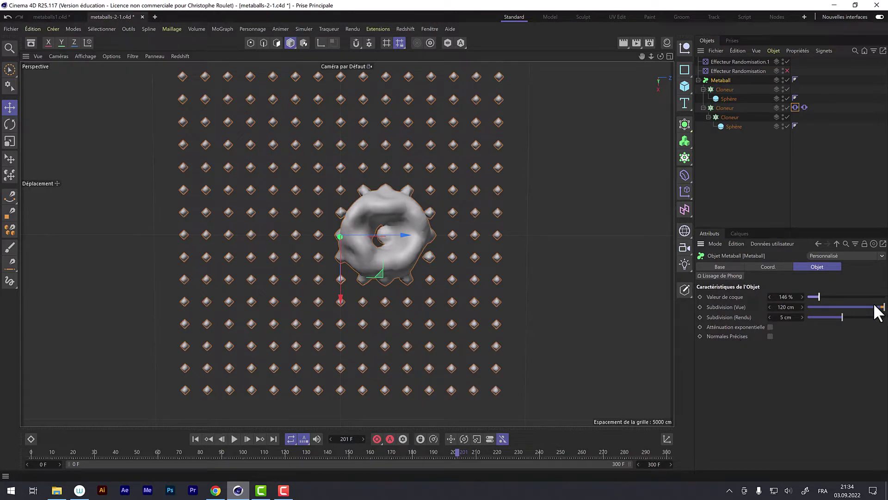
pyautogui.moveTo(877, 307); pyautogui.dragTo(875, 306)
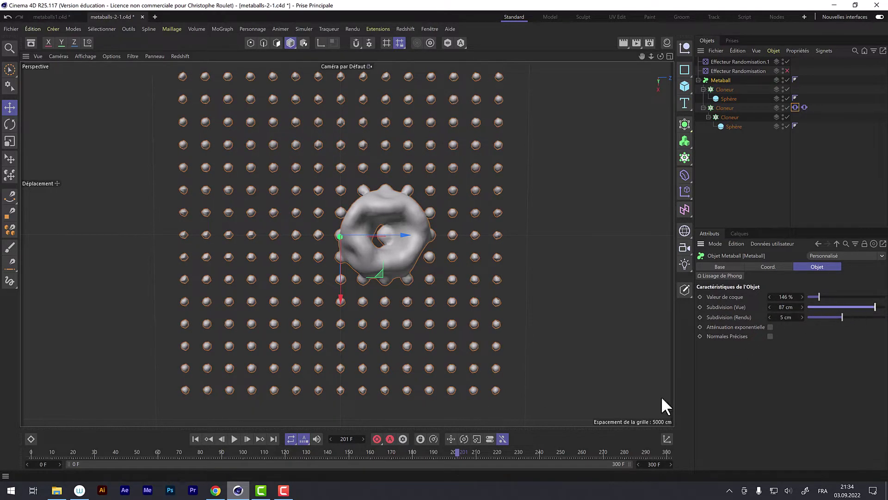
pyautogui.click(234, 436)
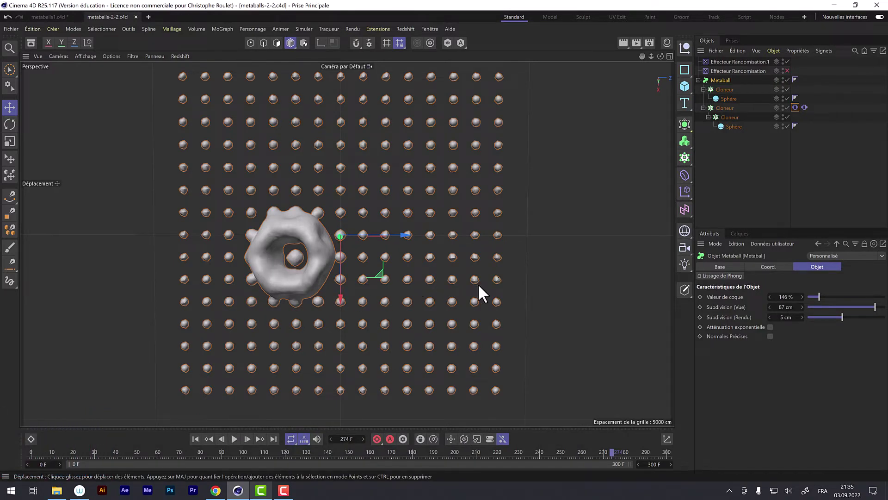
# Create a new material, apply it to the Metaball, and open it in the material editor.
pyautogui.click(667, 42)
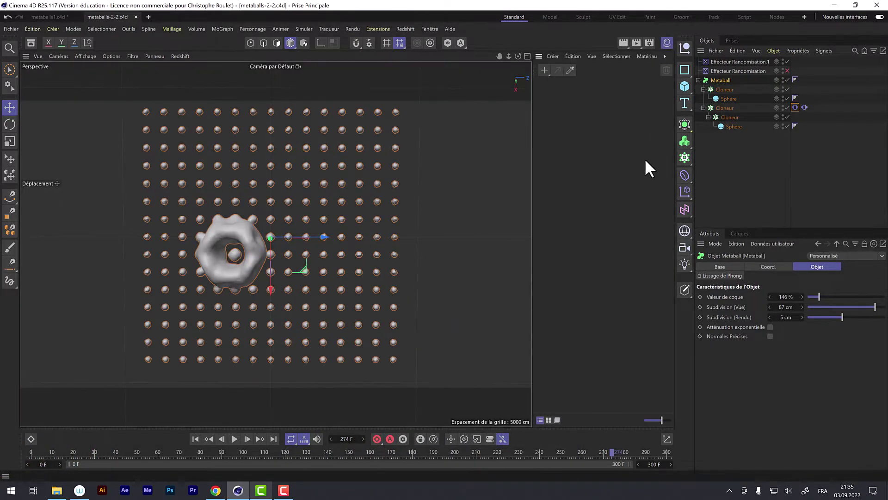
pyautogui.doubleClick(579, 134)
pyautogui.moveTo(541, 88); pyautogui.dragTo(724, 81)
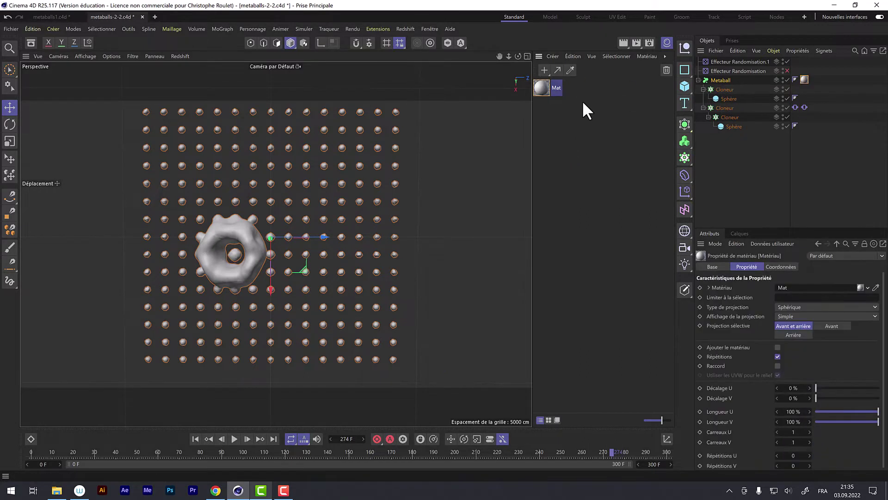
pyautogui.doubleClick(540, 85)
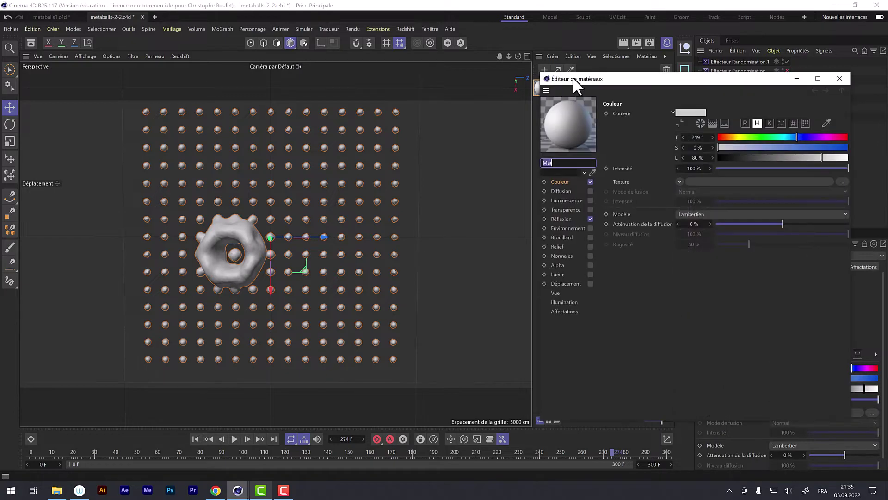
pyautogui.moveTo(609, 79); pyautogui.dragTo(502, 84)
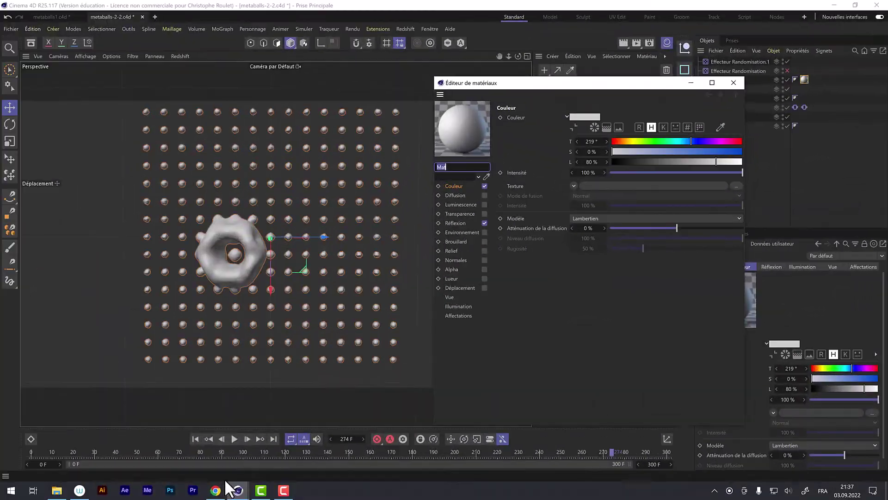
# Switch to Chrome to look at the Ratatouille film reference images, and return to Cinema 4D.
pyautogui.click(216, 490)
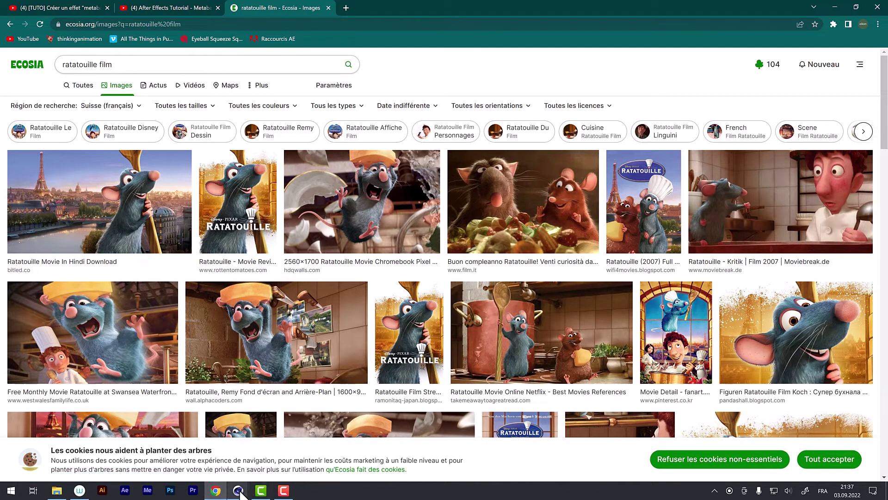
pyautogui.moveTo(245, 489)
pyautogui.click(271, 453)
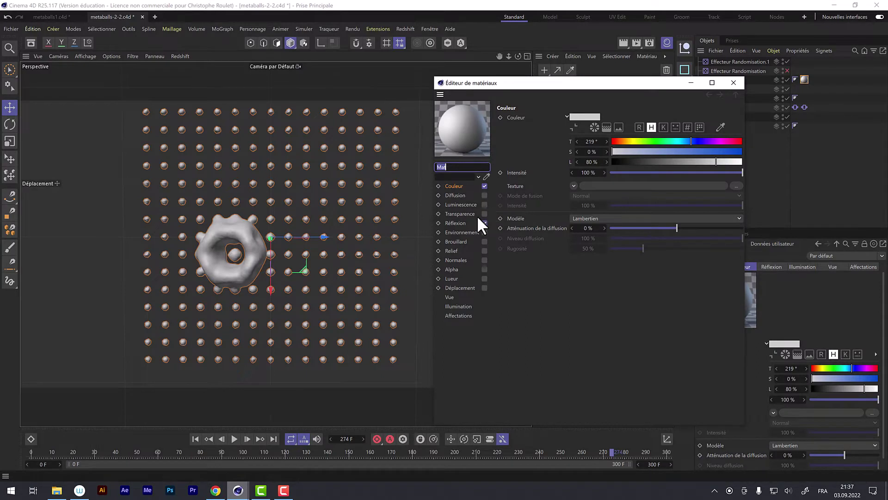
# Disable the material's Couleur and Réflexion channels and enable Luminescence with the Dispersion Sous-Surfacique effect as its texture.
pyautogui.click(483, 185)
pyautogui.click(484, 222)
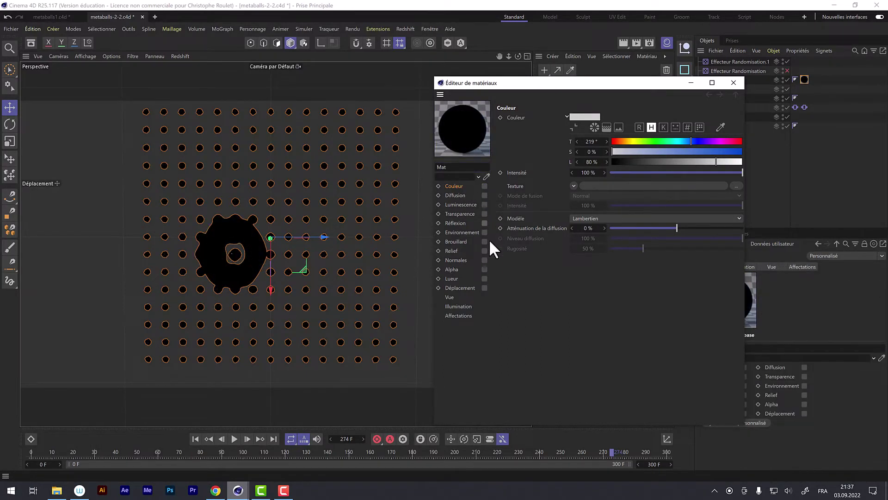
pyautogui.click(485, 204)
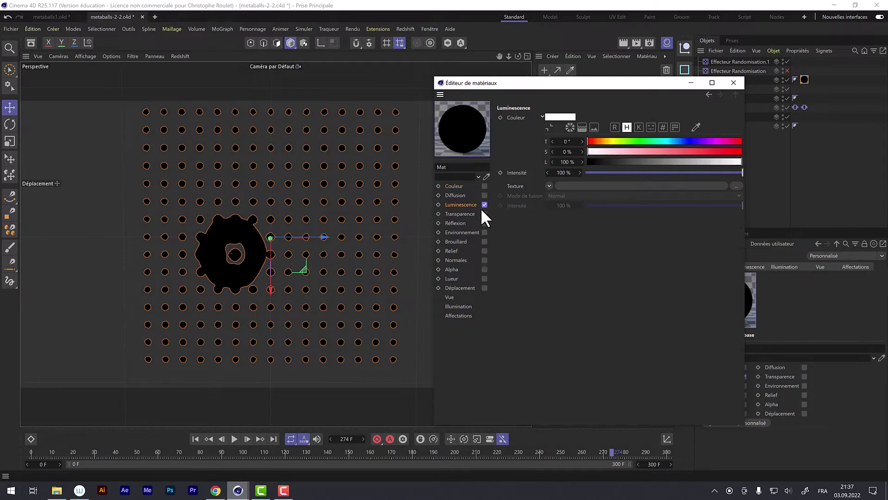
pyautogui.click(549, 185)
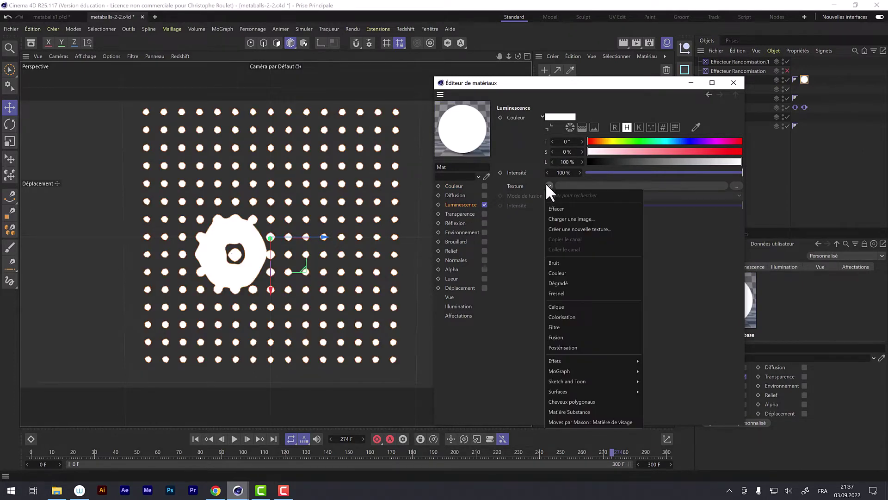
pyautogui.moveTo(581, 360)
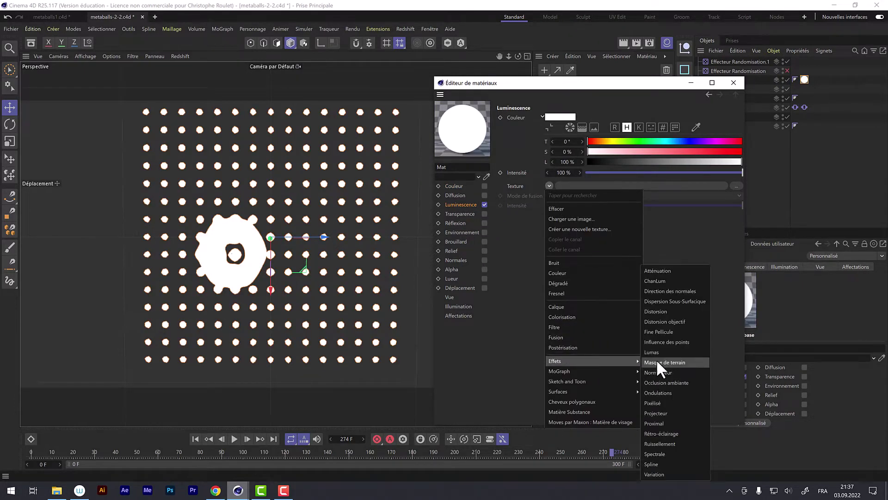
pyautogui.click(671, 301)
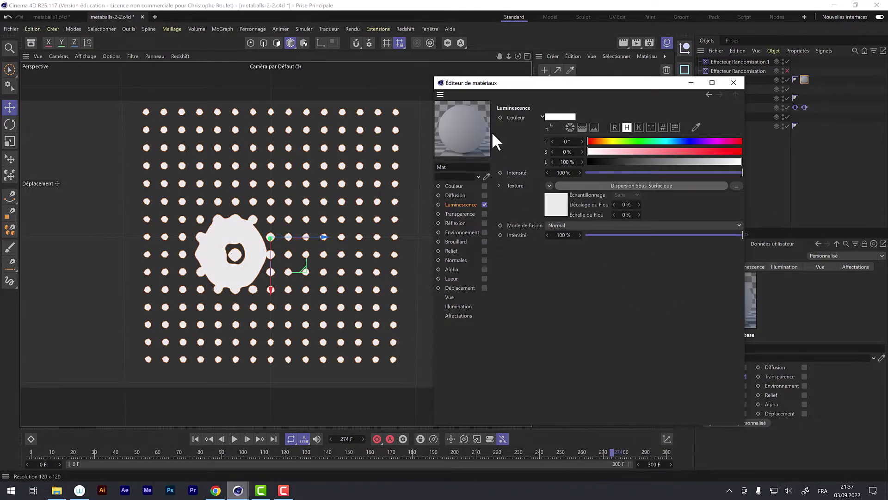
# Start an interactive render region over the Metaball in the perspective view, keeping the material editor clear of it.
pyautogui.moveTo(506, 83); pyautogui.dragTo(599, 80)
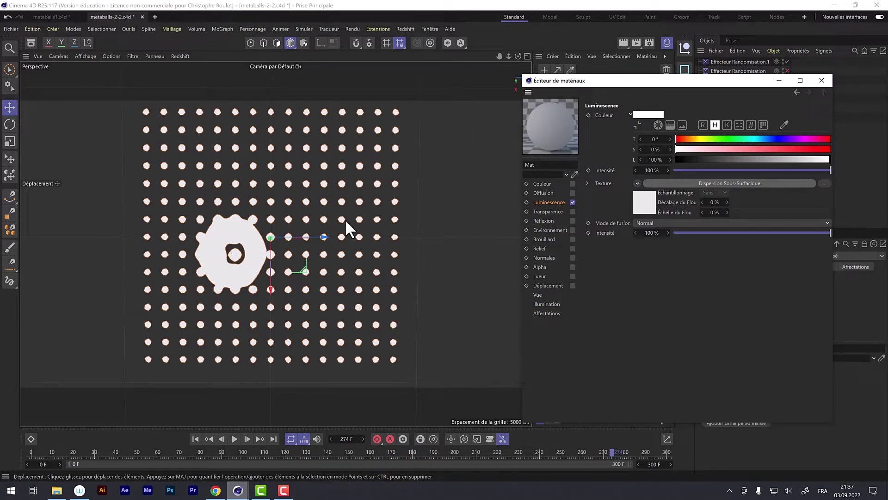
pyautogui.hotkey('alt', 'r')
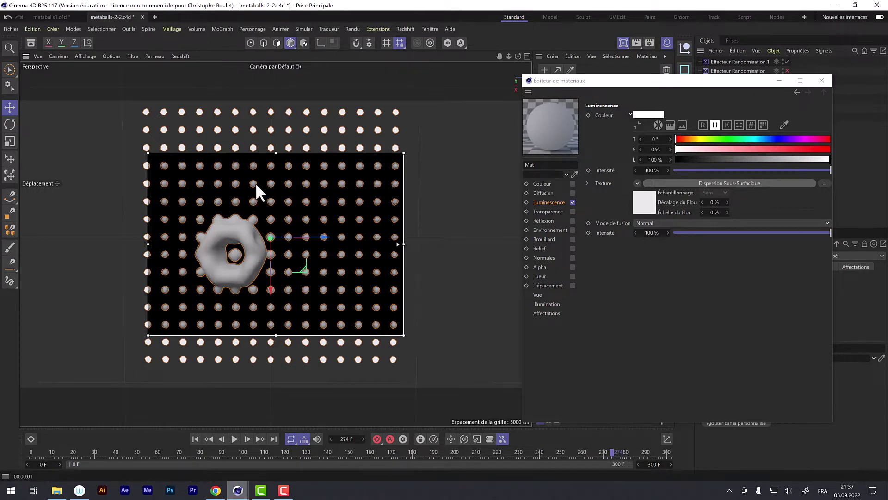
pyautogui.moveTo(559, 78); pyautogui.dragTo(476, 62)
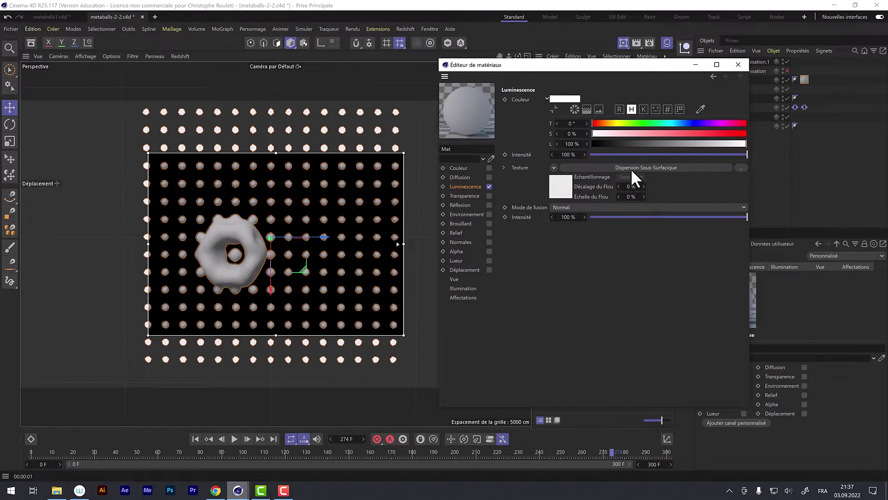
# Open the settings of the material's Dispersion Sous-Surfacique texture and move the material editor clear of the viewport and object list.
pyautogui.click(561, 187)
pyautogui.moveTo(541, 65); pyautogui.dragTo(637, 160)
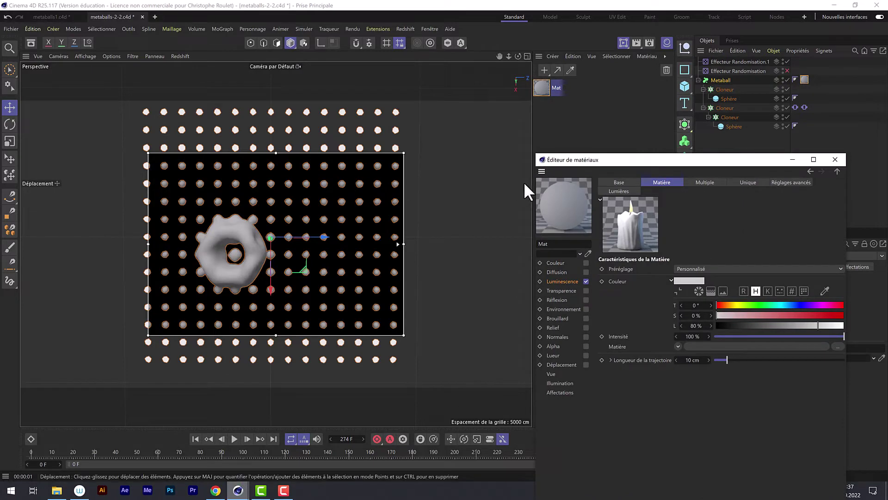
pyautogui.moveTo(615, 157); pyautogui.dragTo(606, 254)
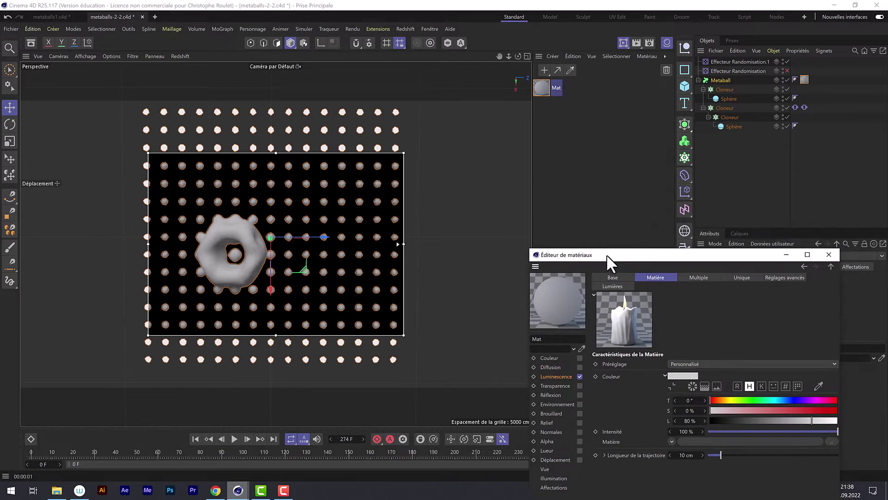
# Switch to Chrome to look again at the Ratatouille film images, and return to Cinema 4D.
pyautogui.click(216, 492)
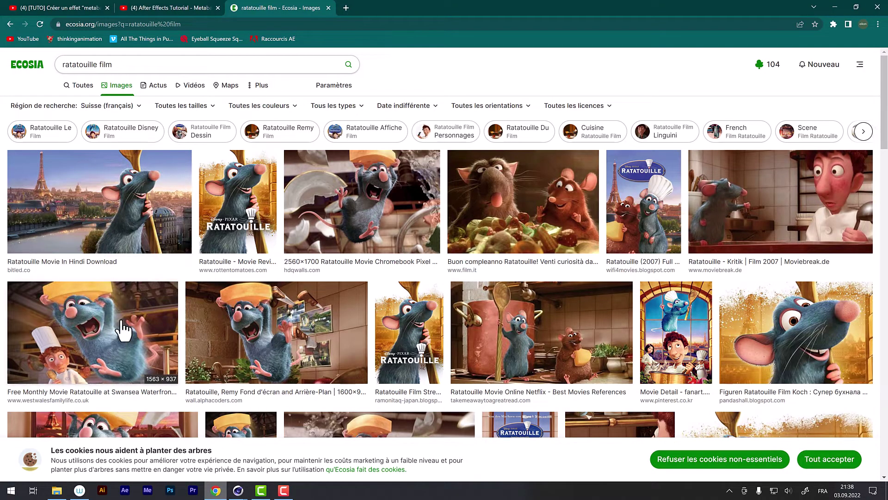
pyautogui.moveTo(238, 489)
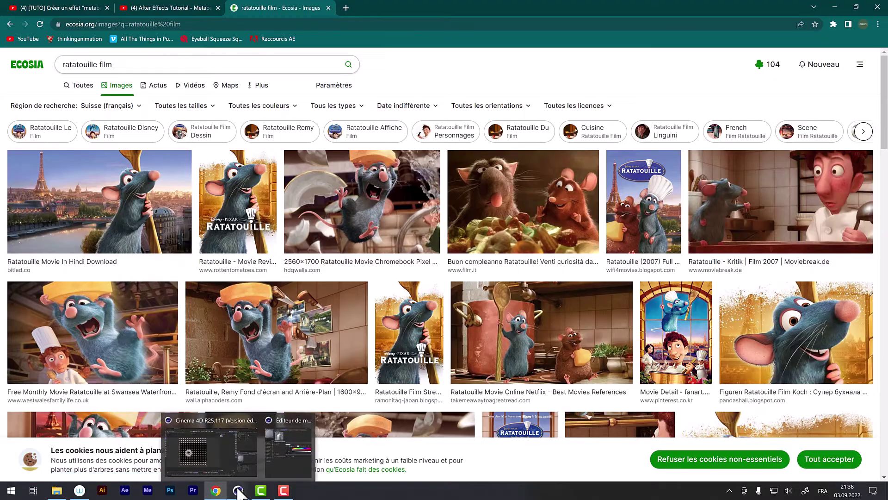
pyautogui.click(253, 414)
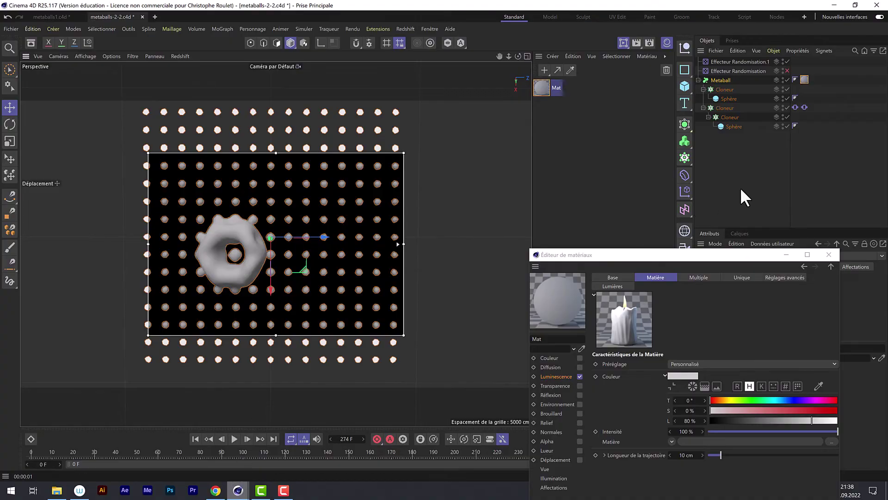
# Add a light and move it well below the Metaball in the front view, returning to the single perspective view.
pyautogui.moveTo(694, 255); pyautogui.dragTo(687, 313)
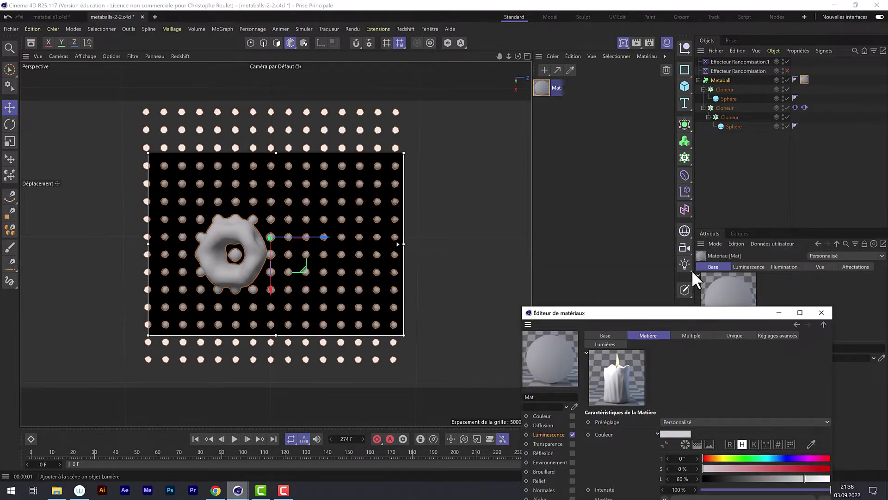
pyautogui.moveTo(685, 263); pyautogui.dragTo(699, 268)
pyautogui.middleClick(438, 187)
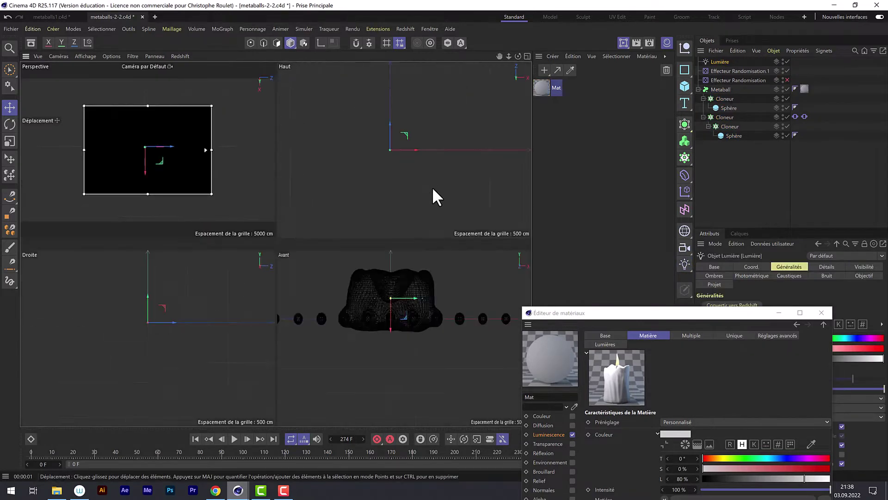
pyautogui.moveTo(391, 294); pyautogui.dragTo(398, 399)
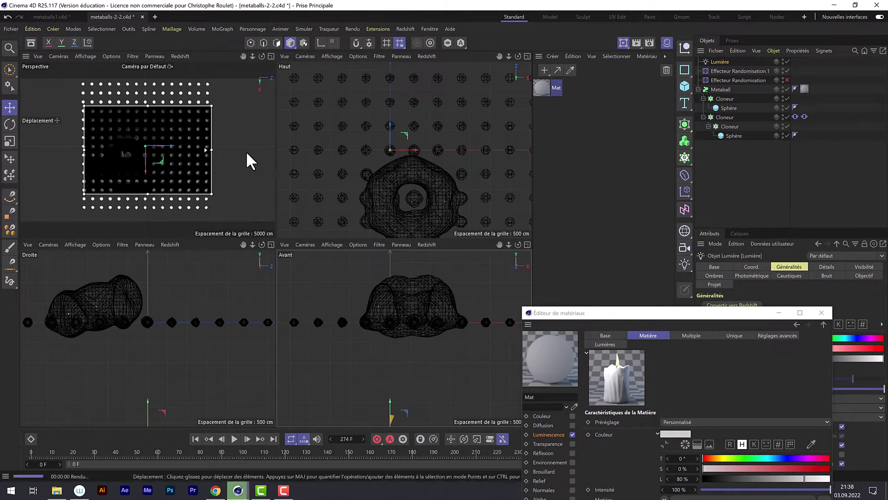
pyautogui.middleClick(246, 155)
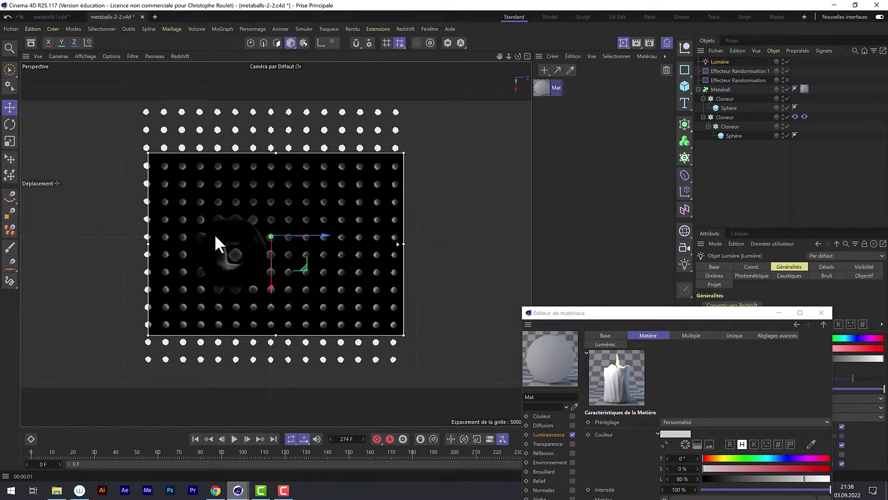
# Set the subsurface scattering colour to a green of hue 98°, saturation 89 % and lightness 80 %, with the Metaball framed closer.
pyautogui.moveTo(613, 312); pyautogui.dragTo(602, 171)
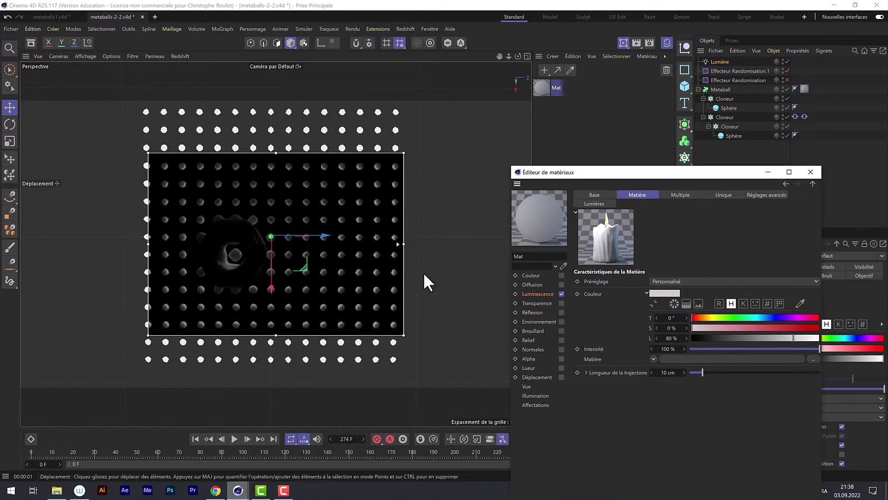
pyautogui.scroll(6, 257, 259)
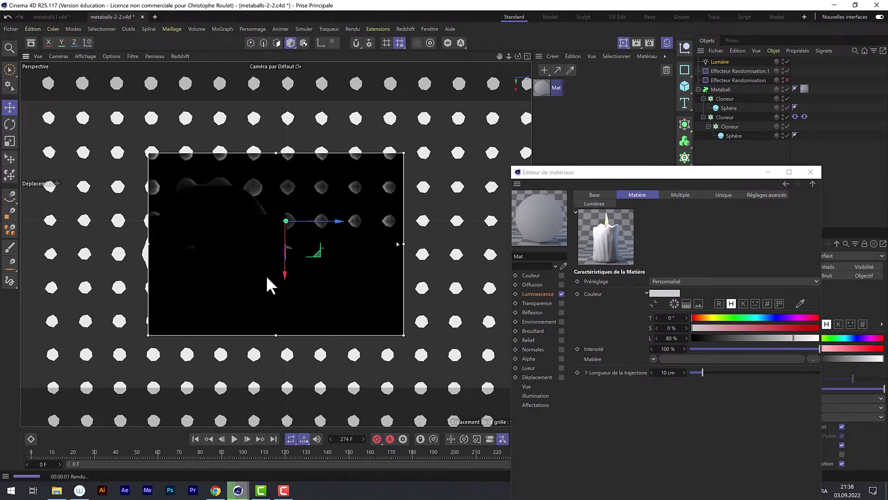
pyautogui.middleClick(301, 255)
pyautogui.press('F1')
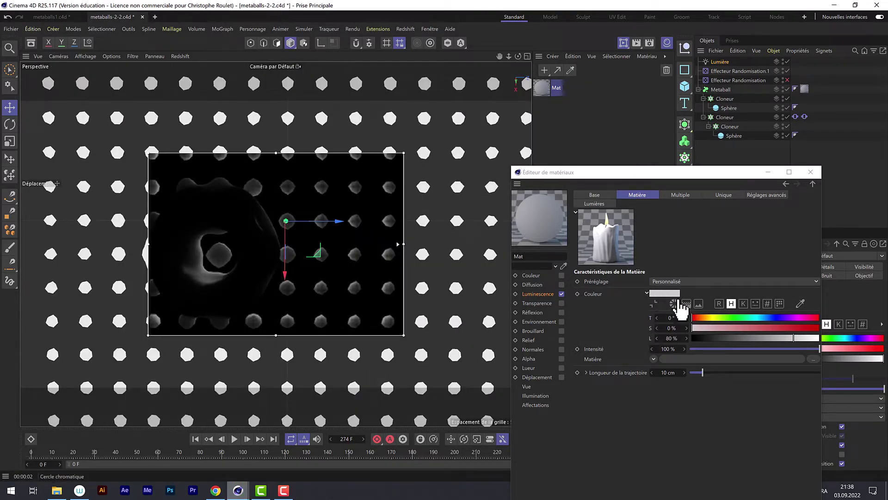
pyautogui.moveTo(708, 317); pyautogui.dragTo(805, 329)
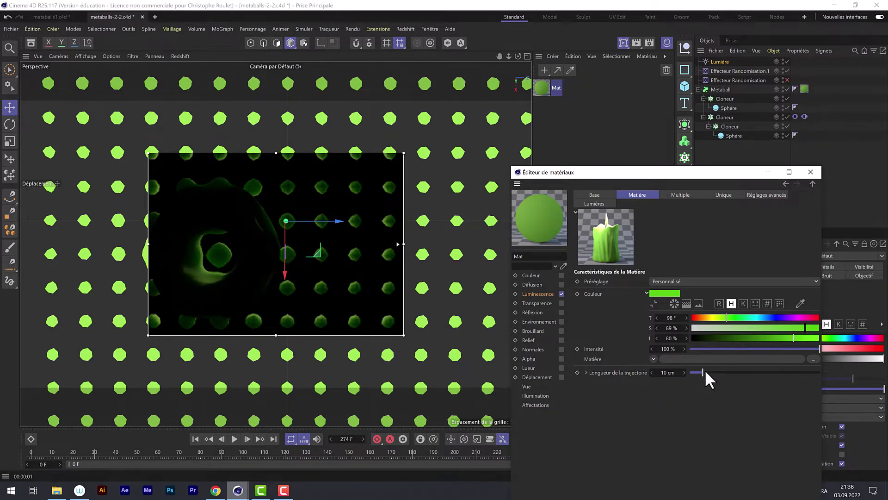
# Try several values for the scattering's Longueur de la trajectoire and settle on about 40 cm.
pyautogui.moveTo(706, 373); pyautogui.dragTo(725, 374)
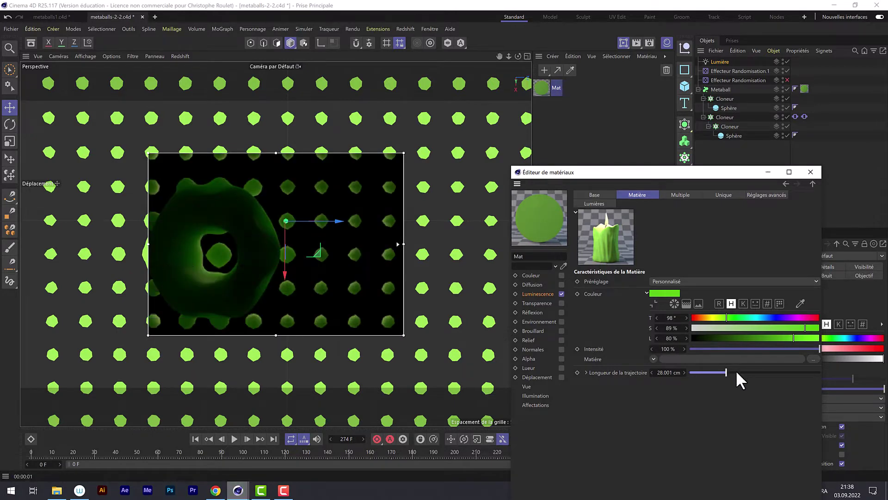
pyautogui.click(738, 372)
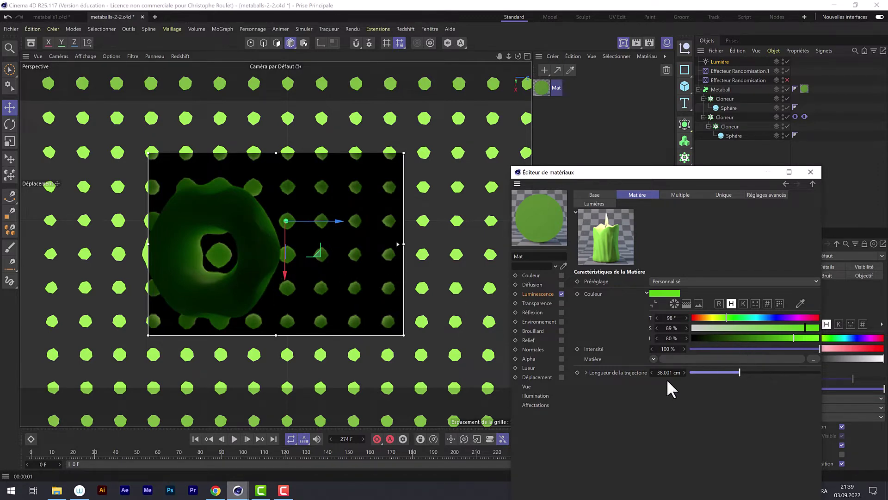
pyautogui.click(805, 372)
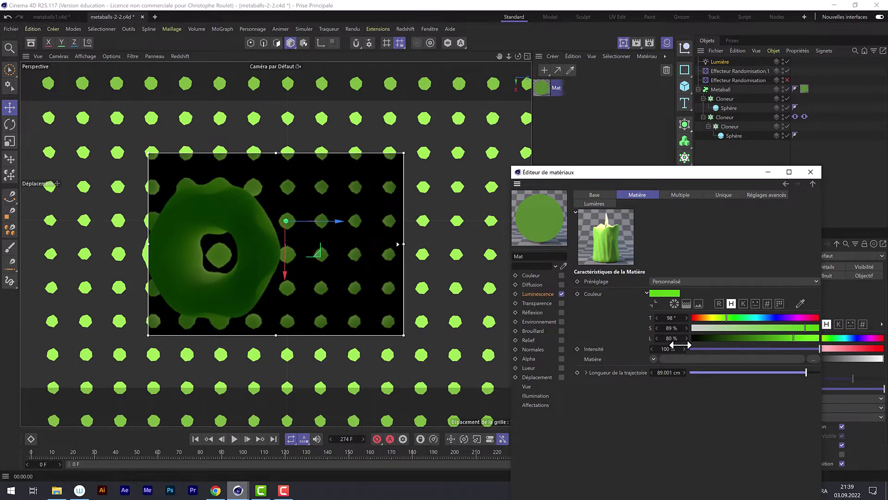
pyautogui.click(761, 372)
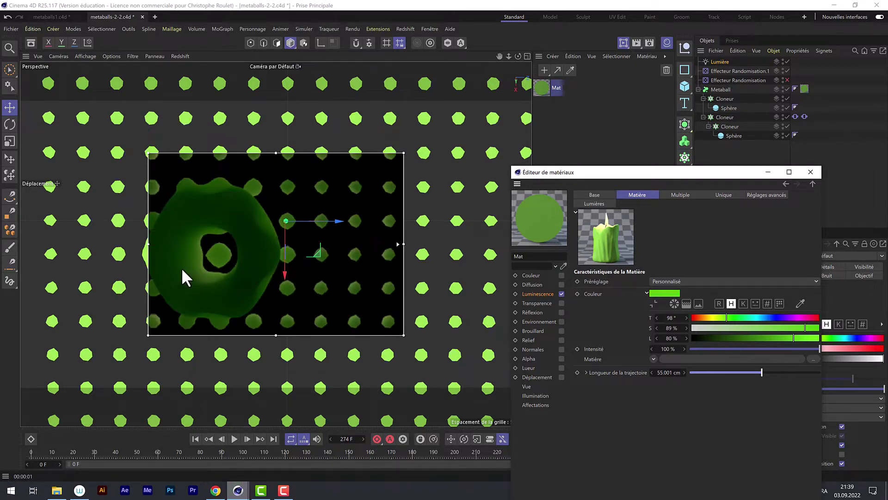
pyautogui.moveTo(753, 373); pyautogui.dragTo(742, 373)
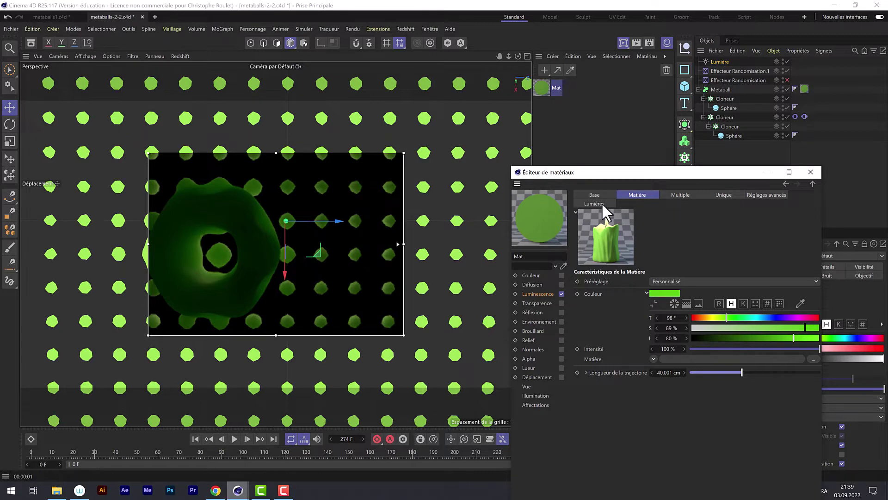
# In the multiple scattering settings, set Densité des échantillons to 30 % and Lissage to 67 %, and close the material editor.
pyautogui.click(678, 195)
pyautogui.click(662, 291)
pyautogui.click(676, 309)
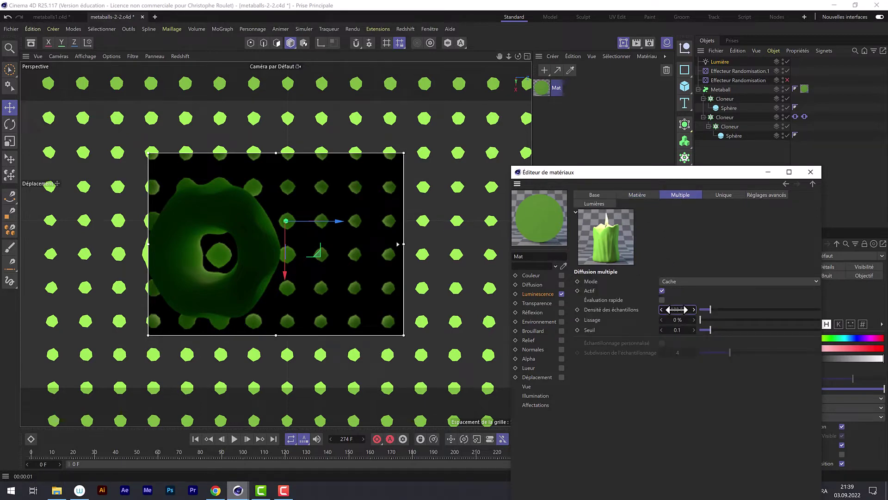
pyautogui.write('30')
pyautogui.press('Return')
pyautogui.click(707, 319)
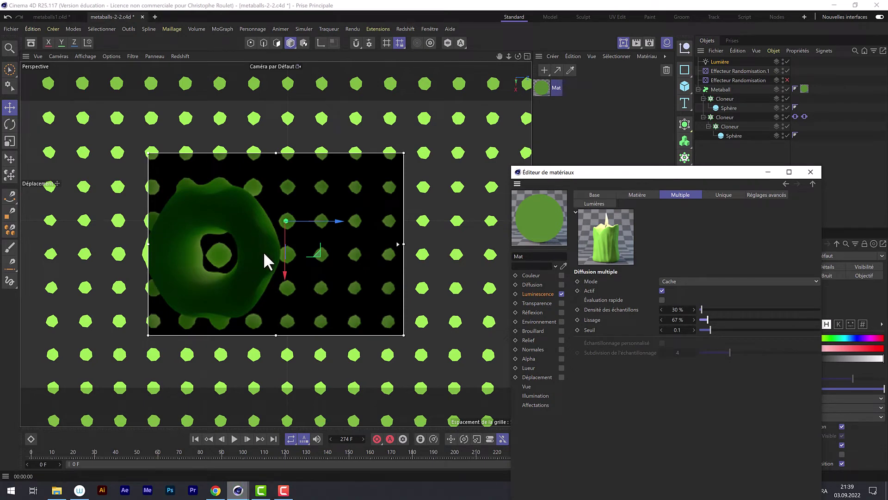
pyautogui.click(810, 171)
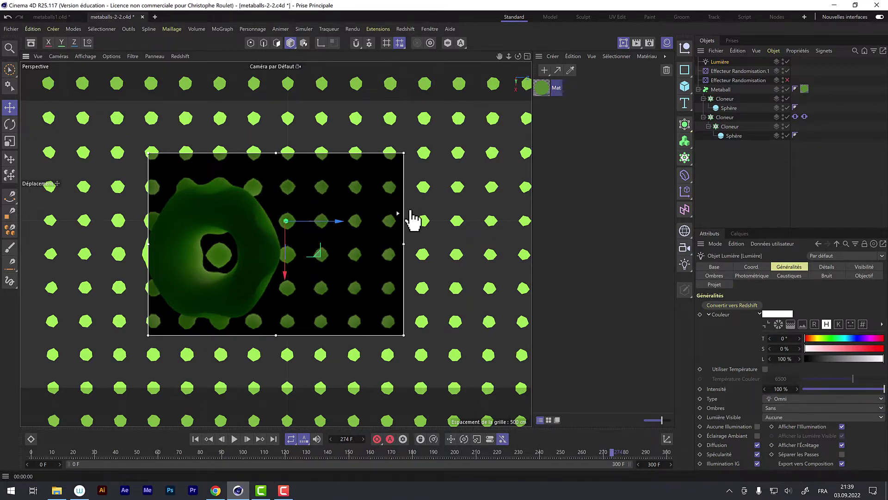
# Turn off the interactive render region, and test-render the frame in the perspective view and, with the Metaball selected, in the Visualiseur.
pyautogui.moveTo(411, 181); pyautogui.dragTo(412, 181)
pyautogui.moveTo(623, 43); pyautogui.dragTo(635, 56)
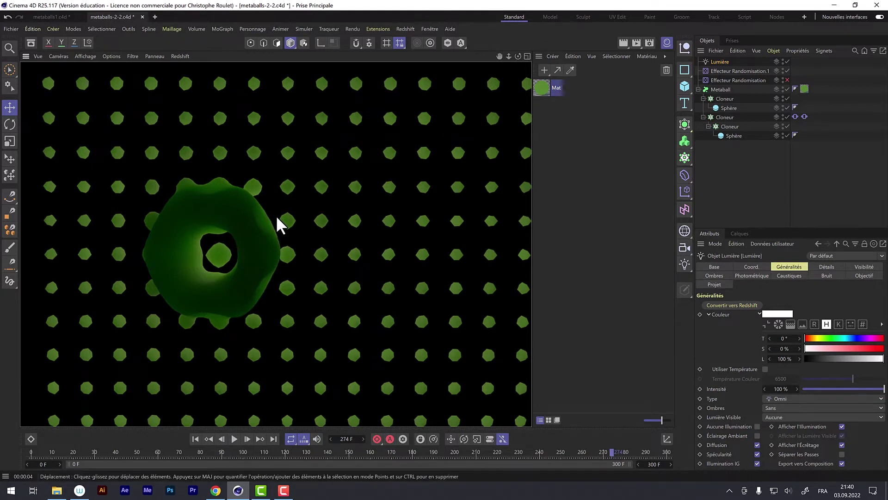
pyautogui.click(722, 90)
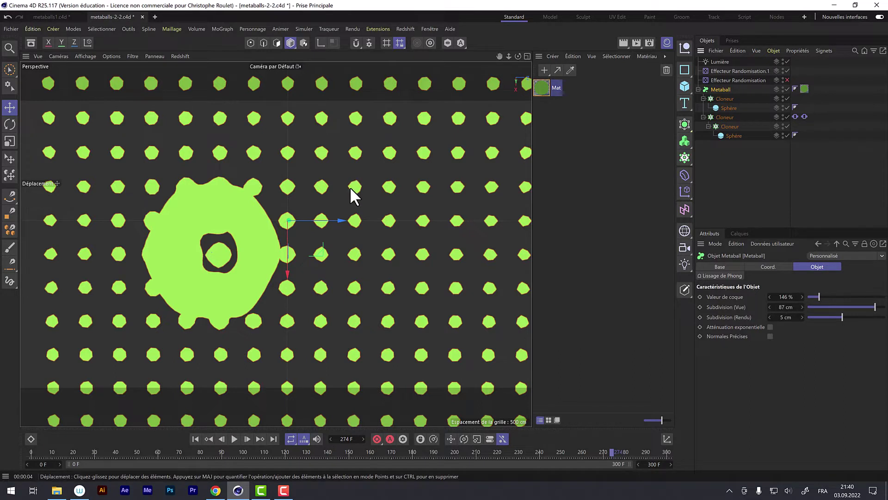
pyautogui.click(634, 39)
pyautogui.moveTo(595, 34); pyautogui.dragTo(442, 16)
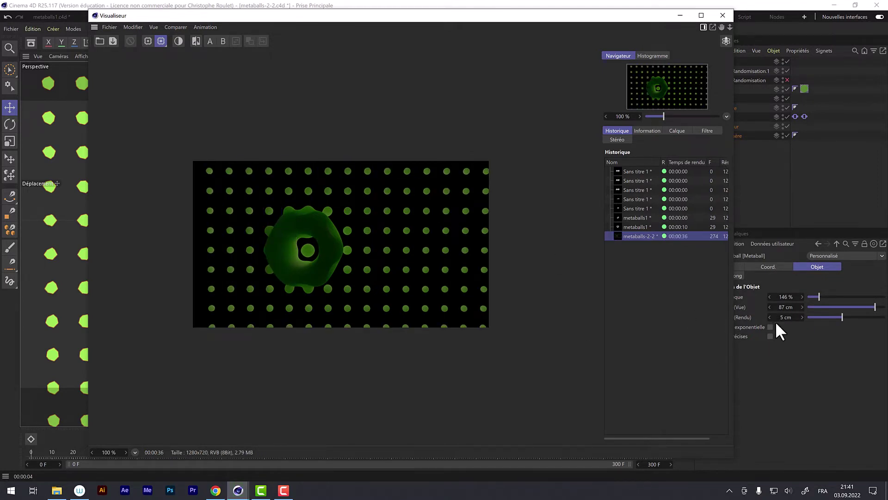
# Set the Metaball's Subdivision (Rendu) to 20 cm and close the Visualiseur.
pyautogui.click(789, 319)
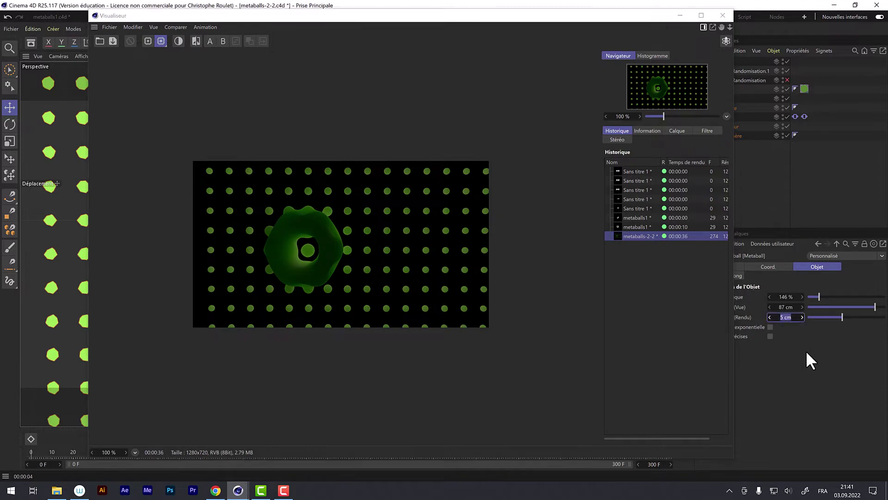
pyautogui.write('20')
pyautogui.press('Return')
pyautogui.click(722, 16)
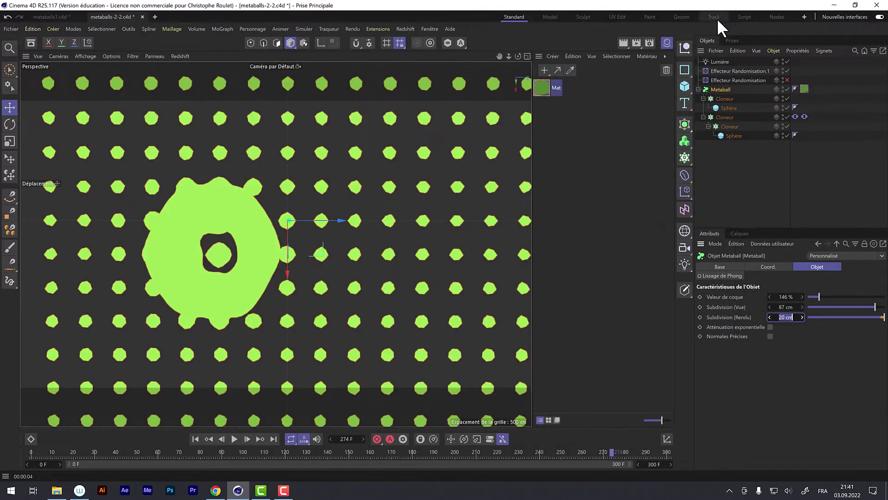
# Render the frame again in the Visualiseur to check the coarser Metaball subdivision, and close it.
pyautogui.click(643, 43)
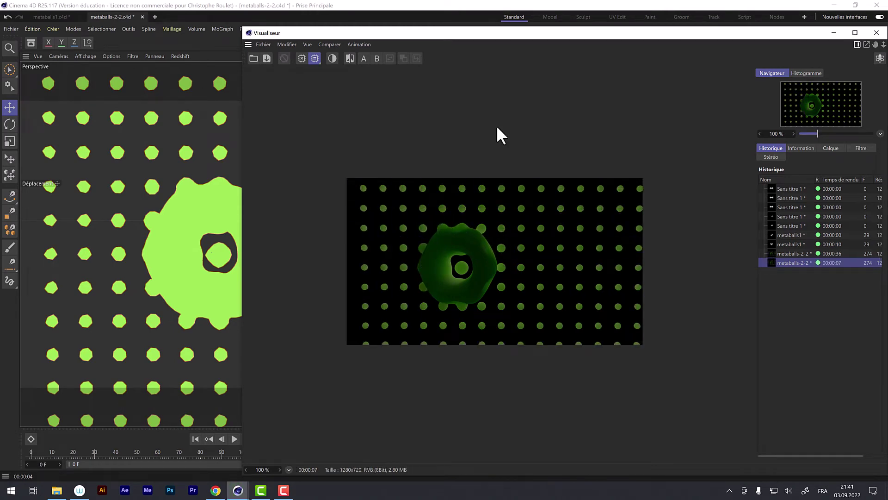
pyautogui.moveTo(566, 39); pyautogui.dragTo(449, 37)
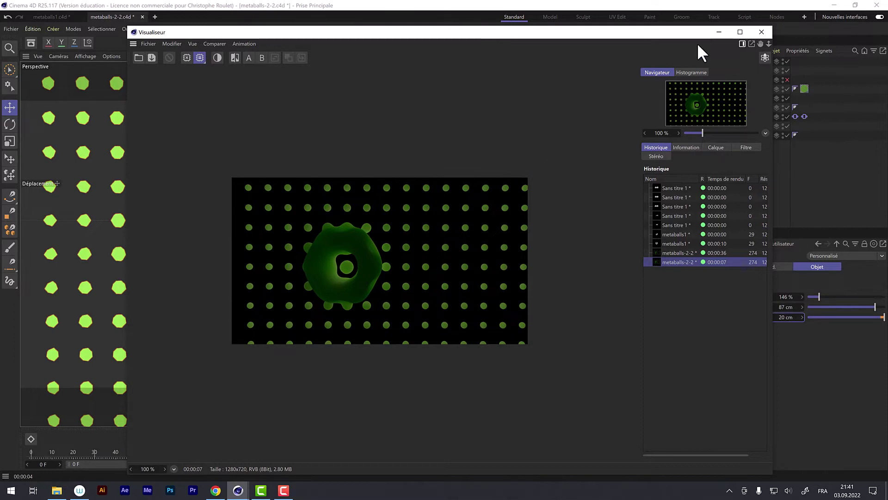
pyautogui.click(759, 31)
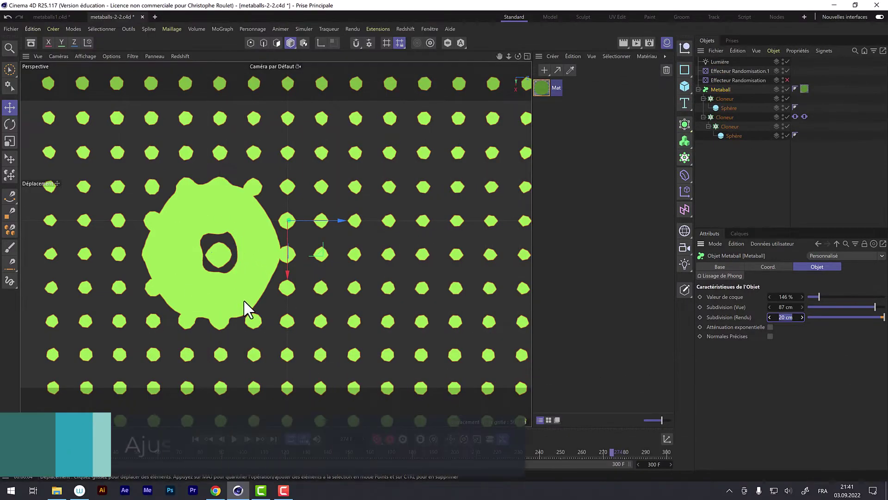
# Reopen the green material in the material editor and enable its Réflexion channel.
pyautogui.doubleClick(542, 84)
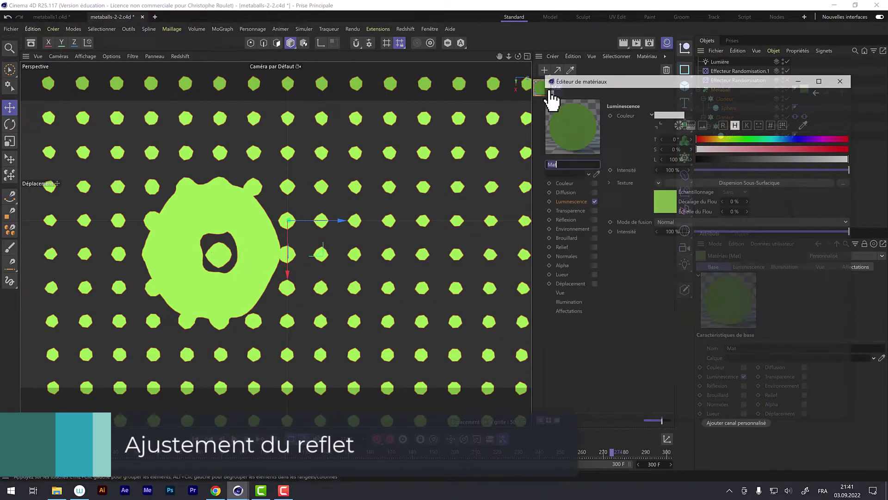
pyautogui.moveTo(595, 76); pyautogui.dragTo(312, 68)
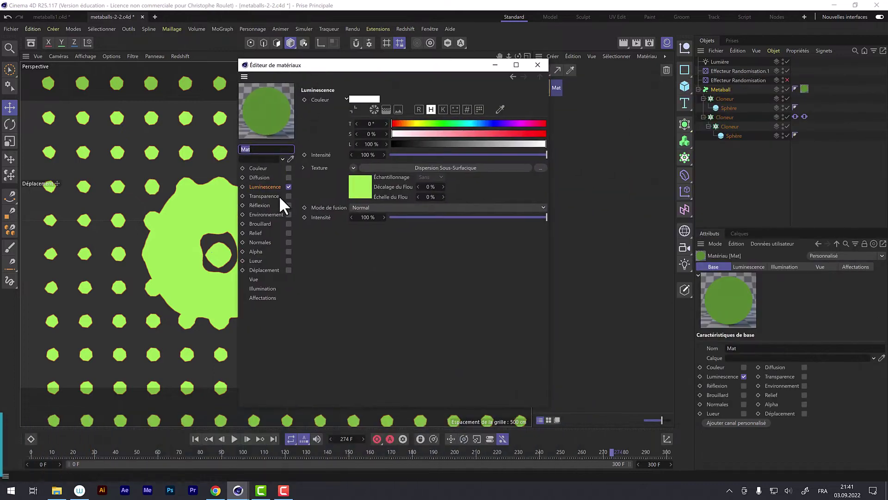
pyautogui.click(288, 204)
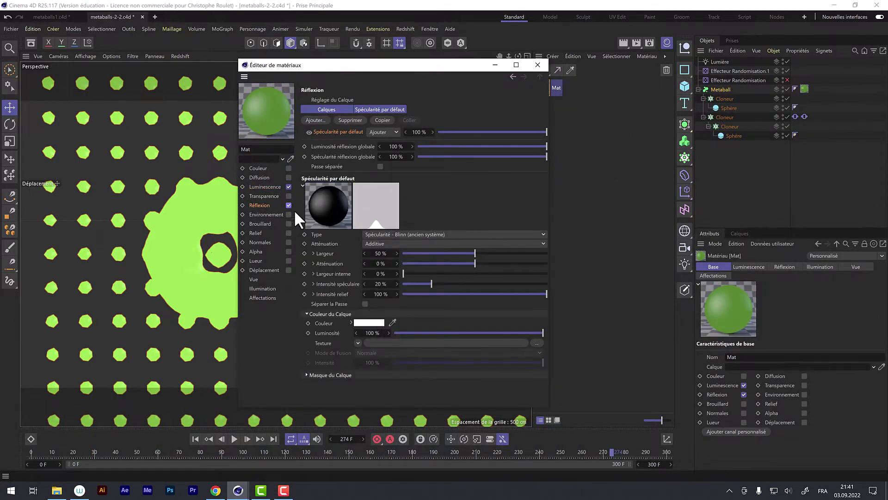
# Render the frame in the Visualiseur to examine the material's default specular reflection, and close it.
pyautogui.click(636, 42)
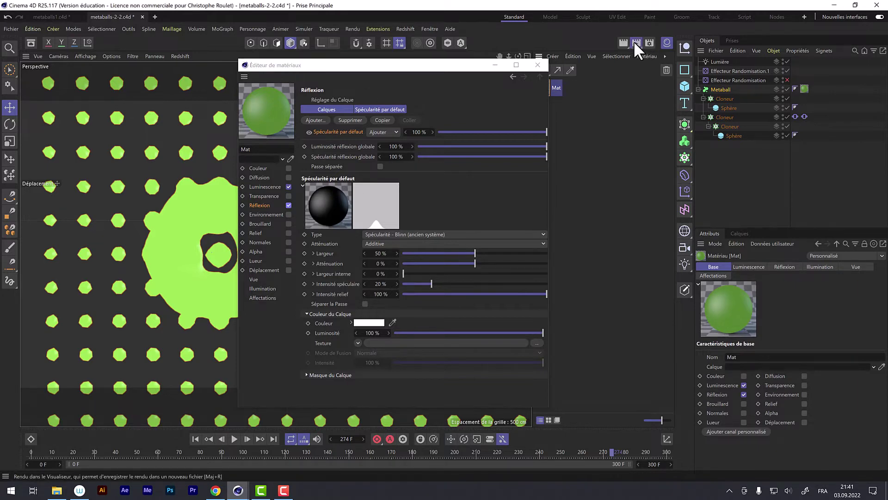
pyautogui.moveTo(575, 35); pyautogui.dragTo(436, 13)
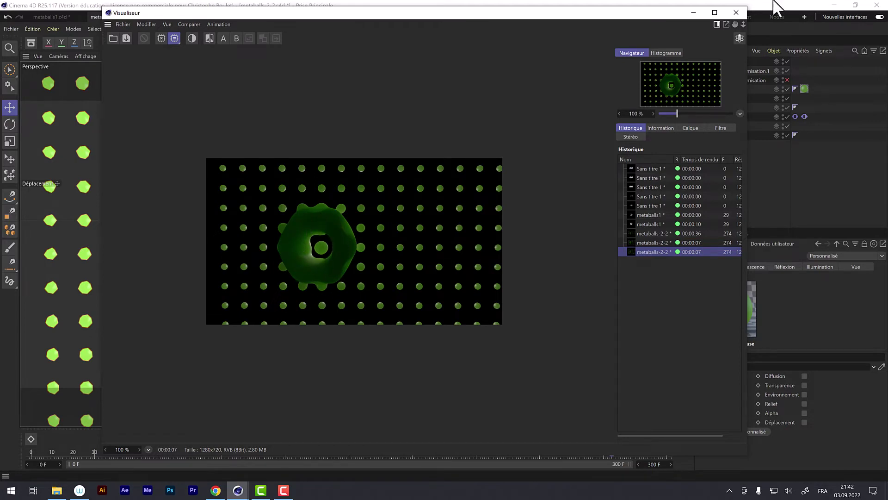
pyautogui.click(736, 12)
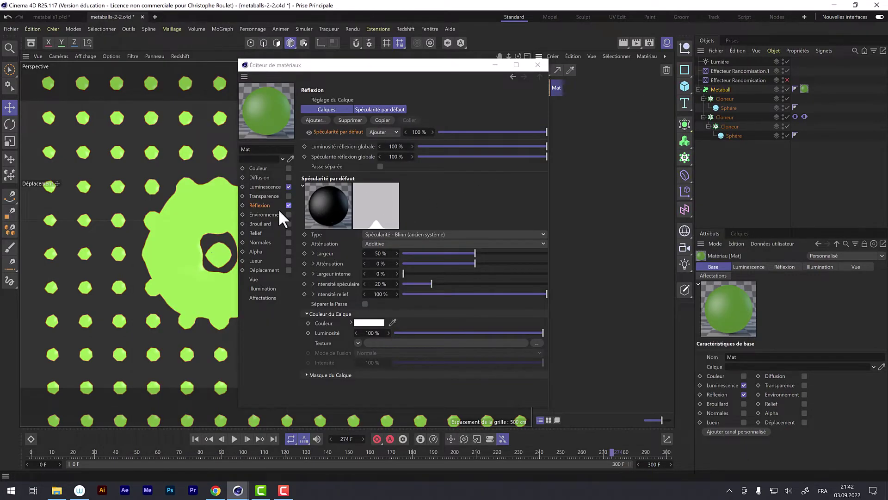
# Add a Beckmann layer to the material's Réflexion channel, set its opacity to 24 %, and close the material editor.
pyautogui.click(265, 204)
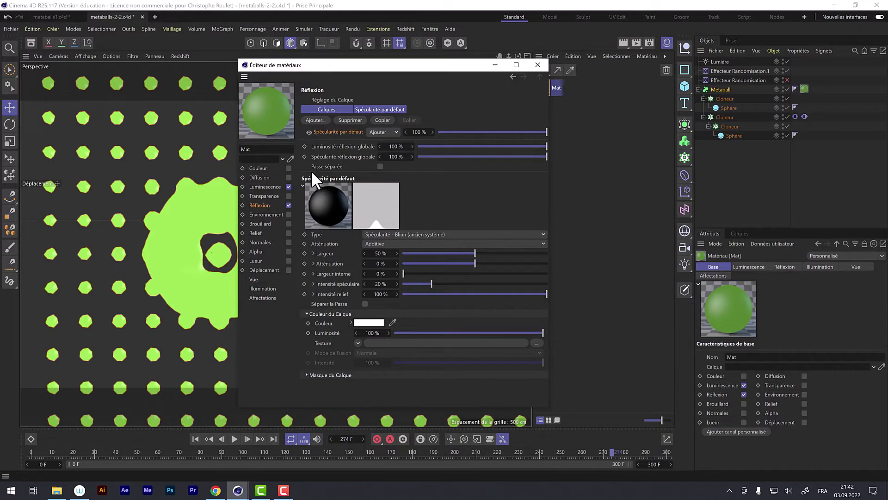
pyautogui.click(317, 122)
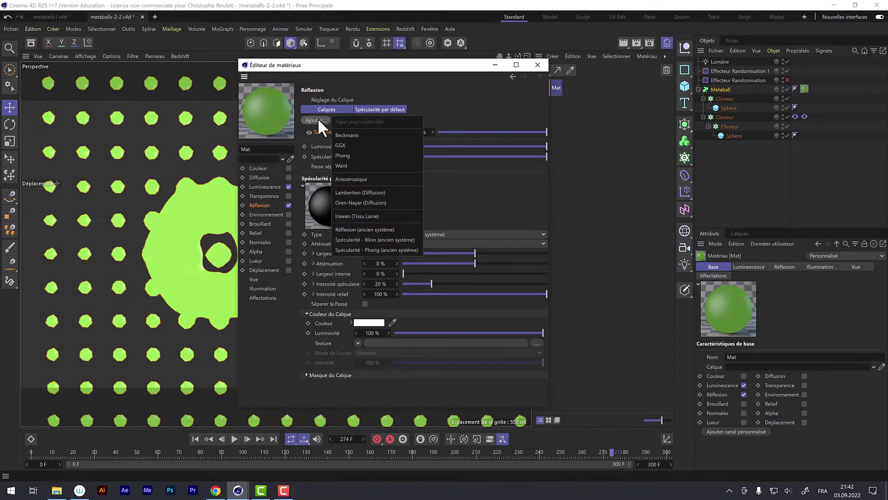
pyautogui.click(364, 136)
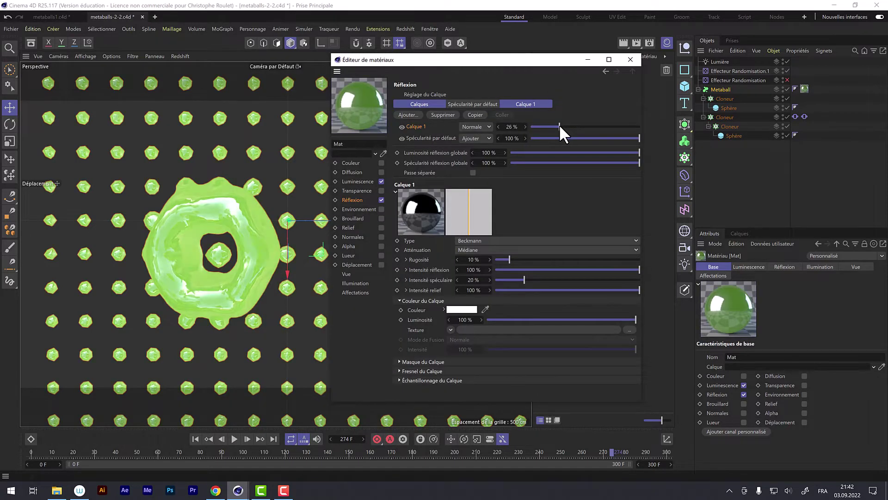
pyautogui.moveTo(558, 125); pyautogui.dragTo(557, 126)
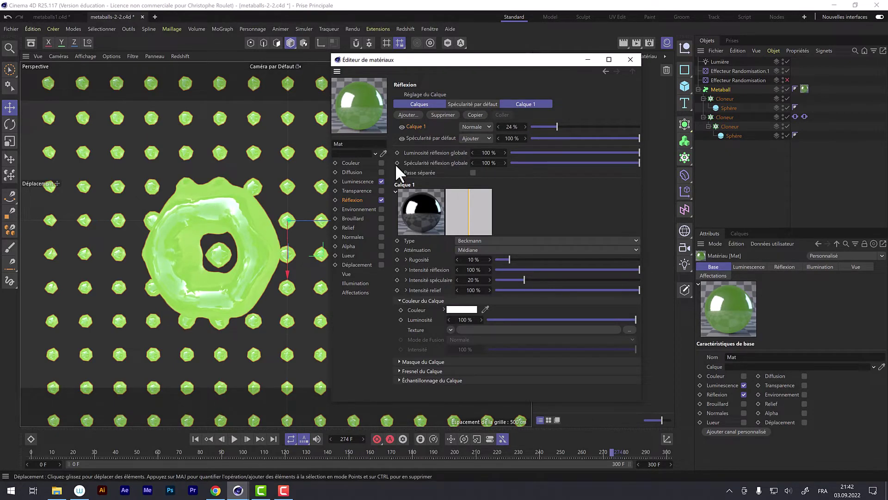
pyautogui.click(630, 58)
# Render the frame in the Visualiseur to examine the Beckmann reflection on the metaball, and close it.
pyautogui.click(637, 43)
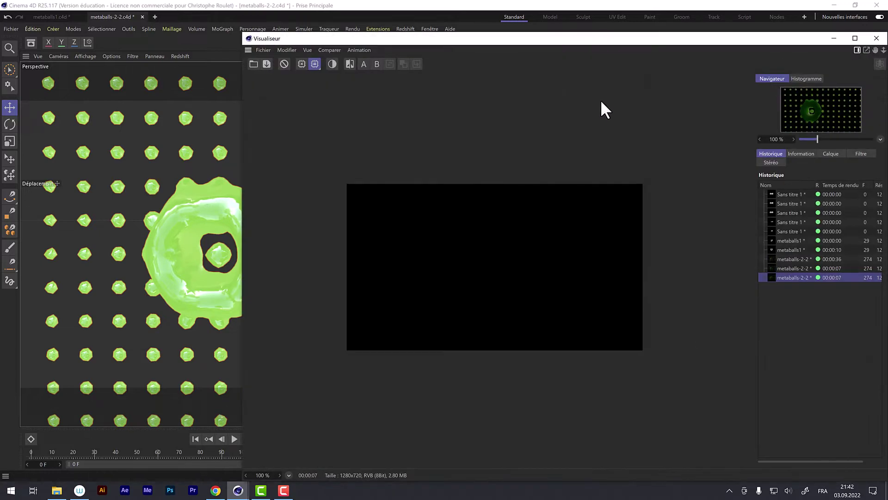
pyautogui.moveTo(545, 39); pyautogui.dragTo(447, 30)
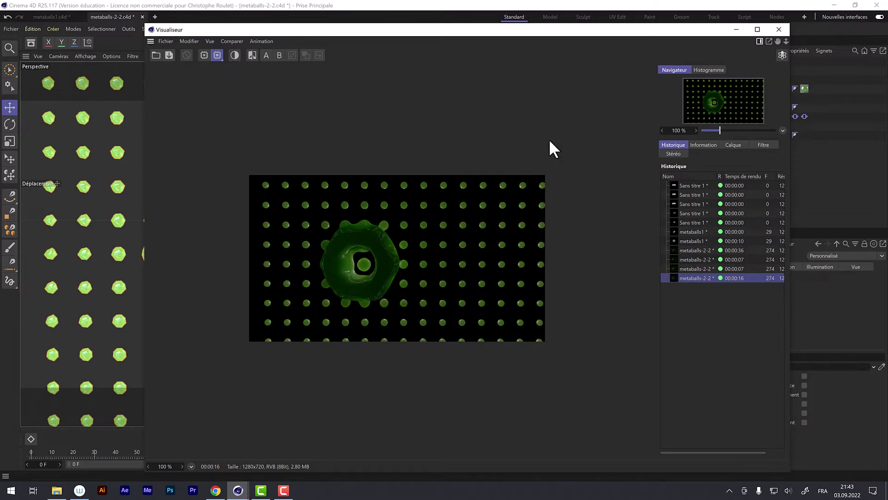
pyautogui.click(777, 29)
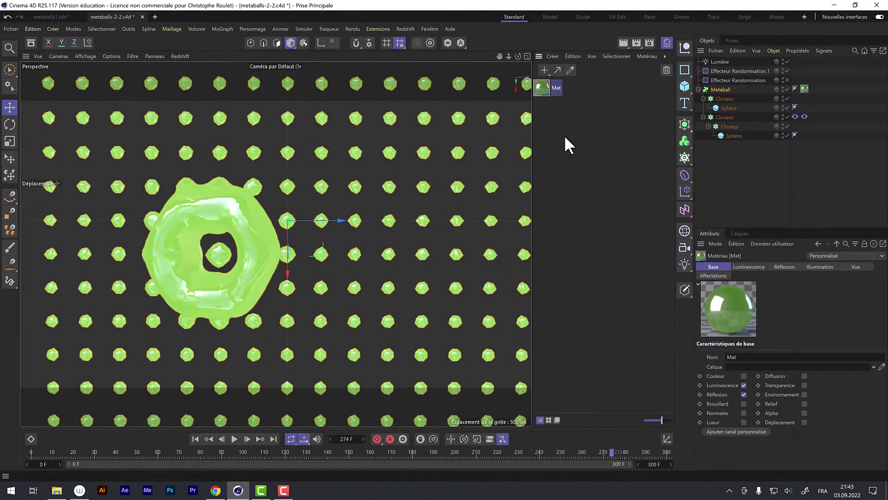
# Reopen the green material in the material editor and enable its Environnement channel.
pyautogui.doubleClick(543, 88)
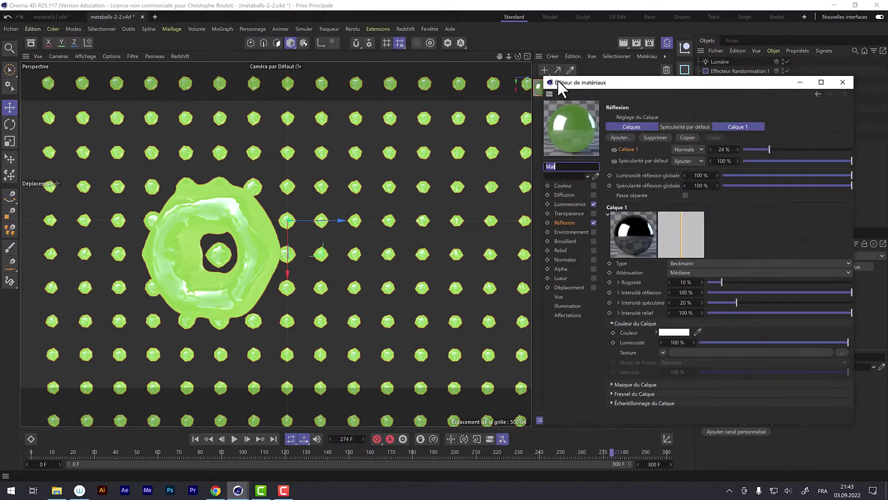
pyautogui.moveTo(614, 80); pyautogui.dragTo(347, 81)
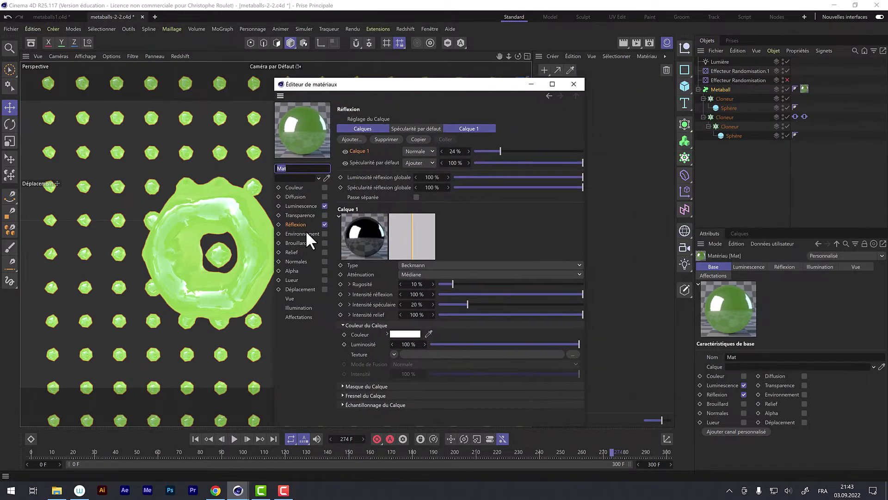
pyautogui.click(325, 233)
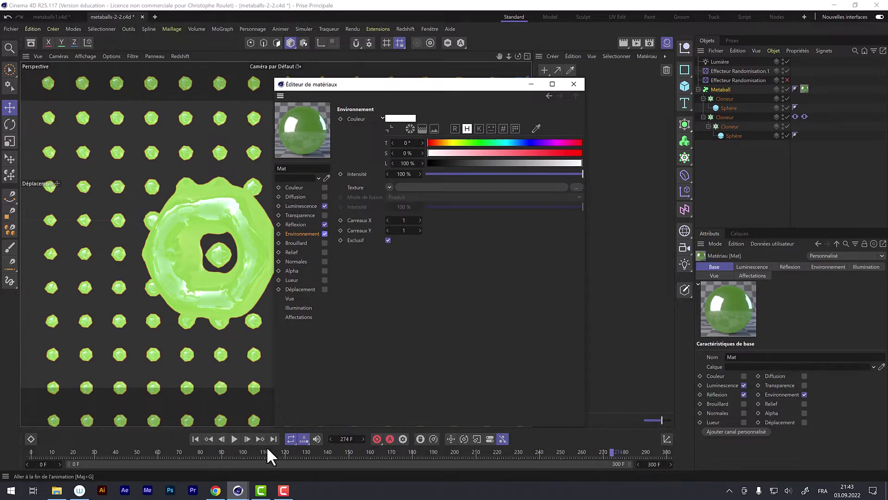
# Switch to Chrome and search for "hdri" images in a new tab.
pyautogui.moveTo(216, 490)
pyautogui.click(215, 444)
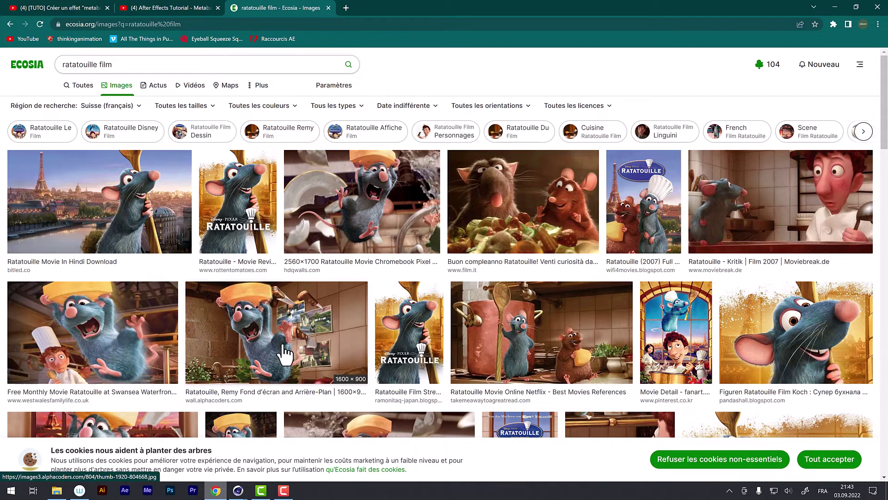
pyautogui.hotkey('ctrl', 't')
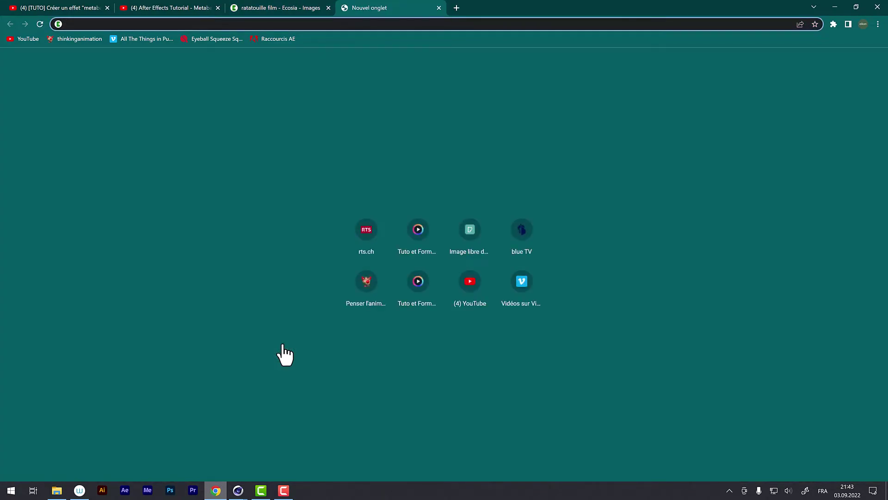
pyautogui.write('hdri')
pyautogui.press('Return')
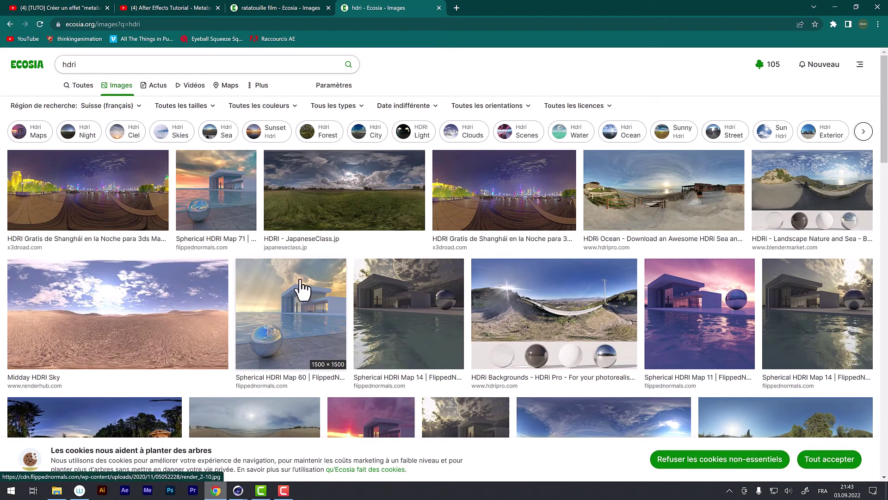
# Find the "Spruit Sunrise 8K HDRI" panorama among the image results and save it to disk.
pyautogui.scroll(-5, 301, 287)
pyautogui.scroll(-2, 301, 278)
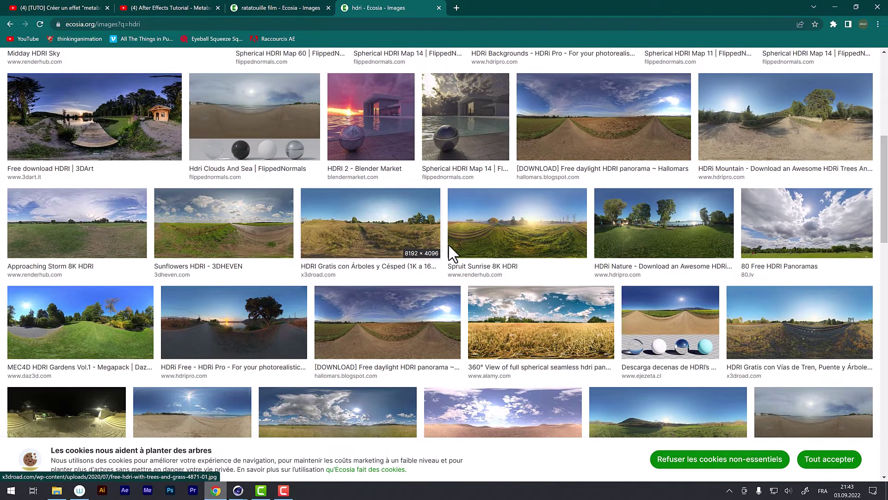
pyautogui.click(476, 236)
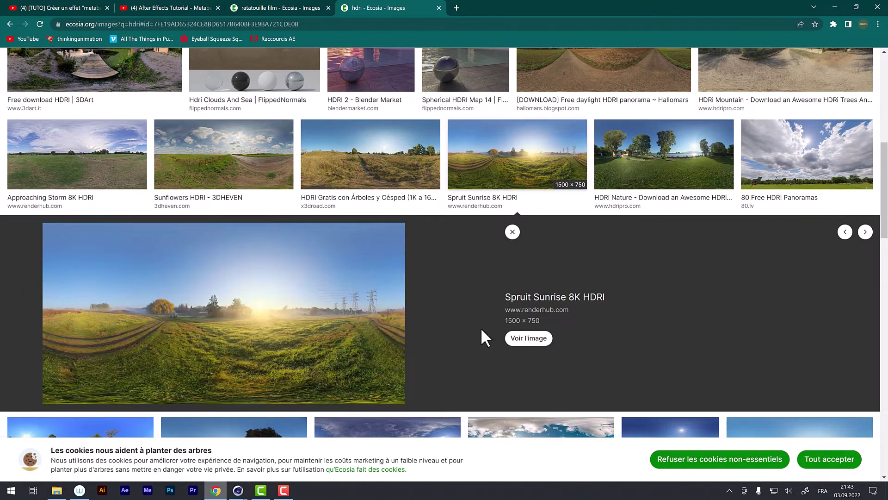
pyautogui.rightClick(241, 260)
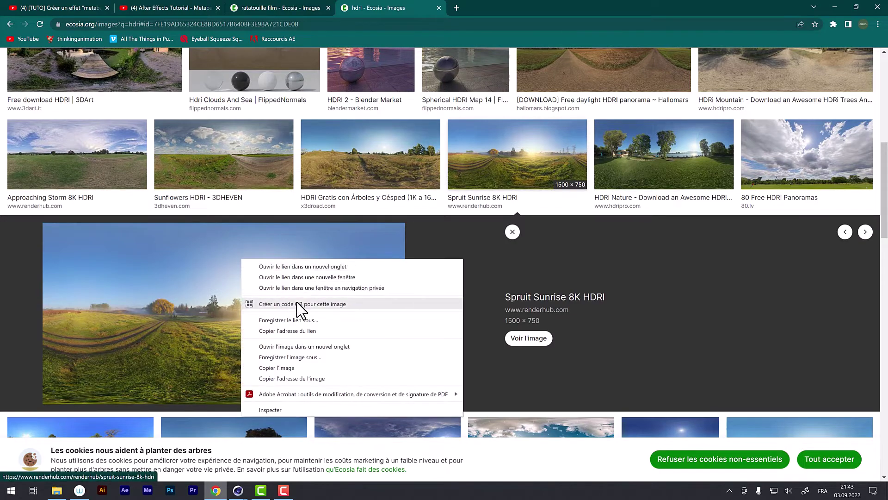
pyautogui.click(311, 360)
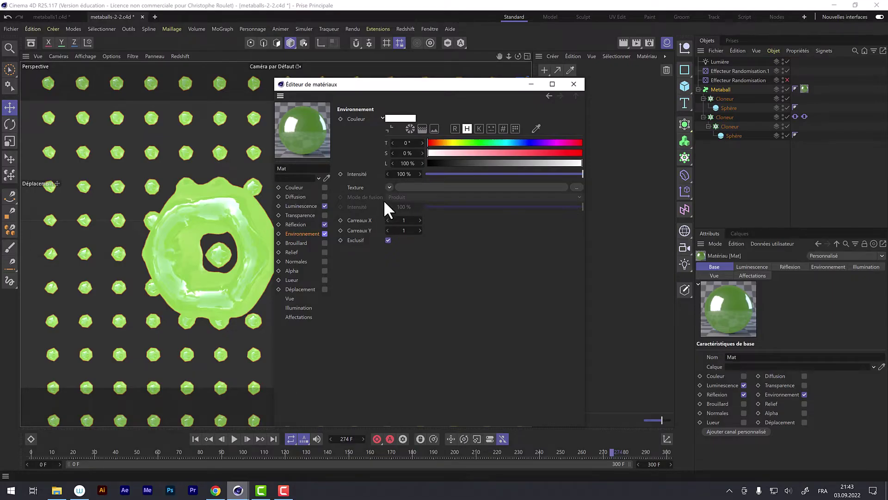
# Back in Cinema 4D, load spruit-sunrise-8k-hdri-01.jpg from the TUTOS folder as the Environnement channel's texture.
pyautogui.click(389, 187)
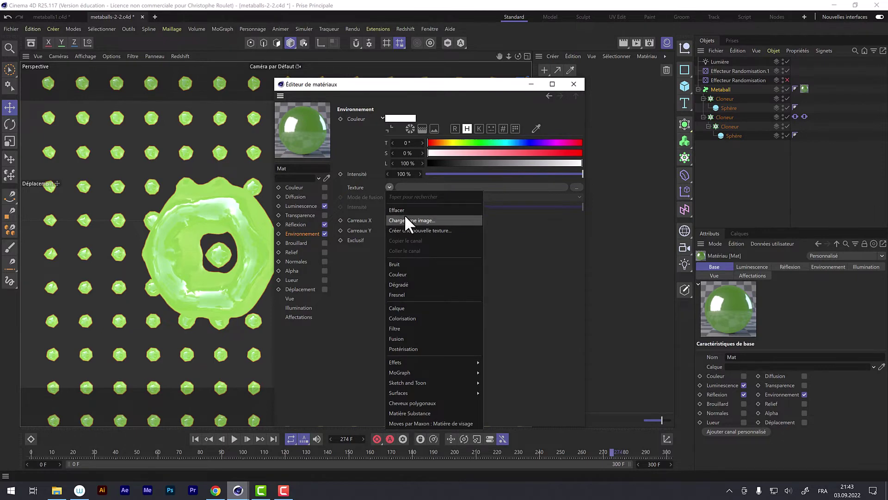
pyautogui.click(407, 221)
pyautogui.click(380, 177)
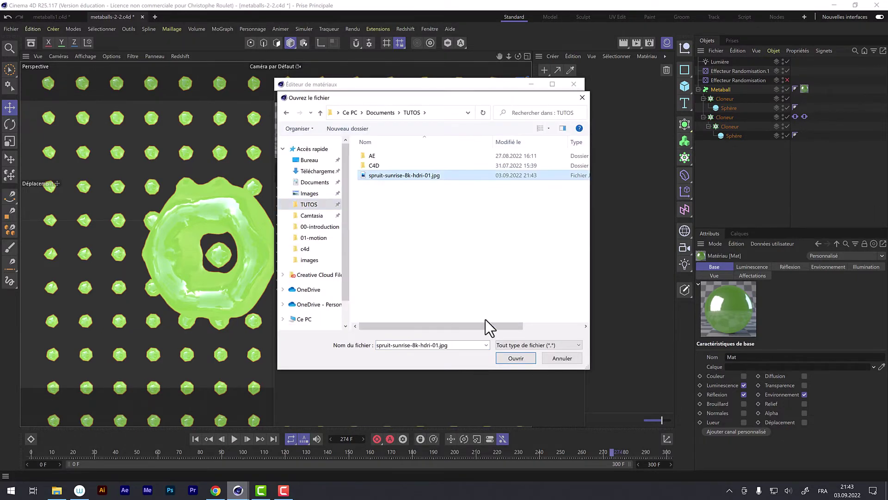
pyautogui.click(514, 359)
pyautogui.click(507, 287)
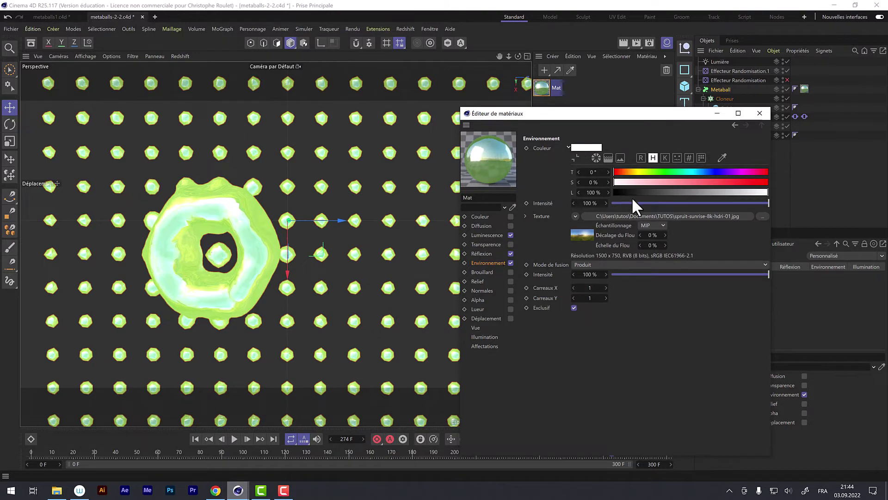
# Lower the Environnement intensity to 66 % and start an interactive render region enlarged around the whole metaball.
pyautogui.moveTo(746, 203); pyautogui.dragTo(715, 204)
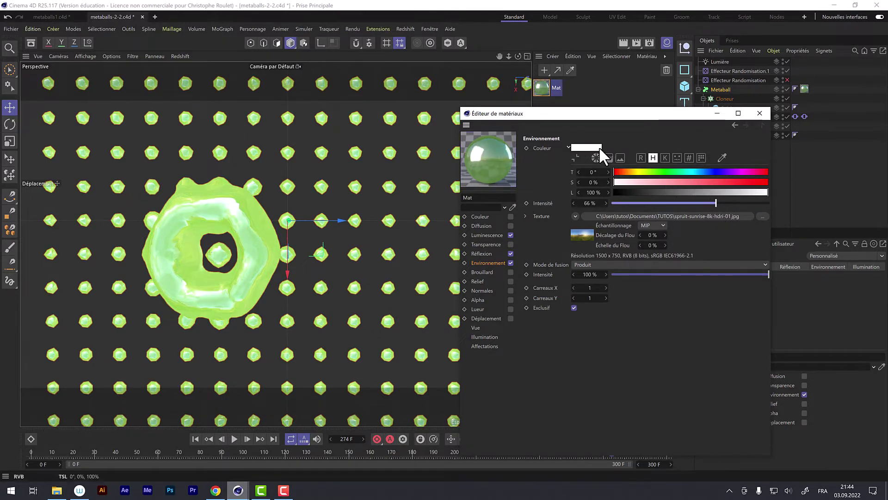
pyautogui.hotkey('alt', 'r')
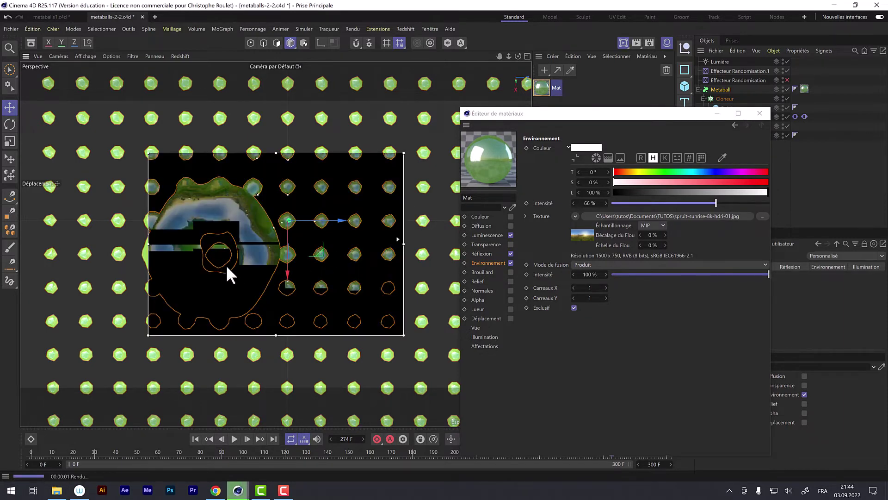
pyautogui.moveTo(149, 154); pyautogui.dragTo(103, 109)
pyautogui.moveTo(404, 334); pyautogui.dragTo(420, 381)
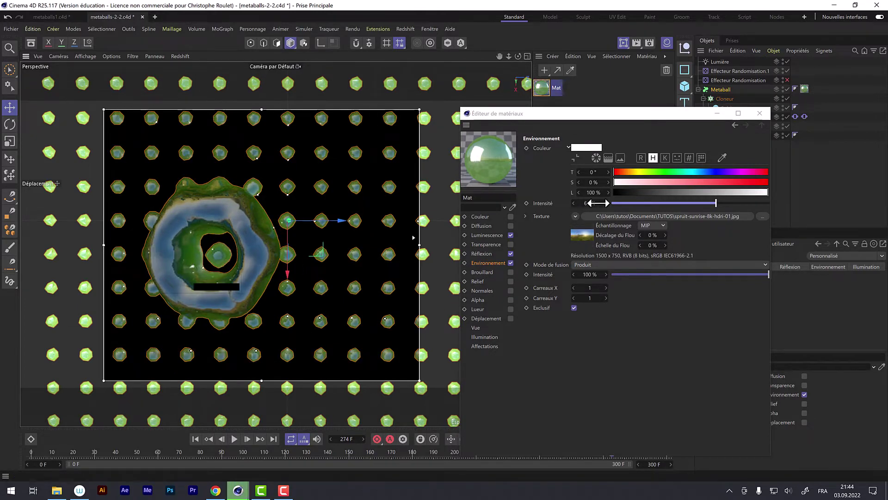
# Fine-tune the Environnement intensity to 12 % against the interactive render, and close the material editor.
pyautogui.click(619, 202)
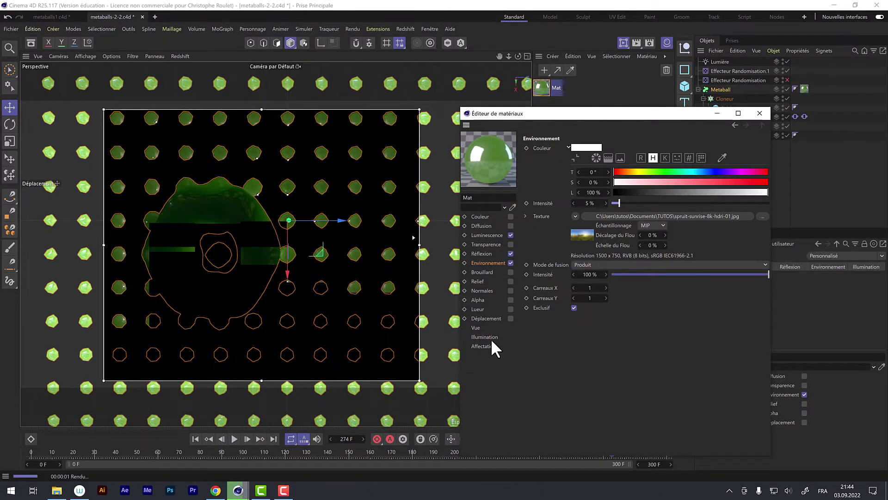
pyautogui.click(630, 202)
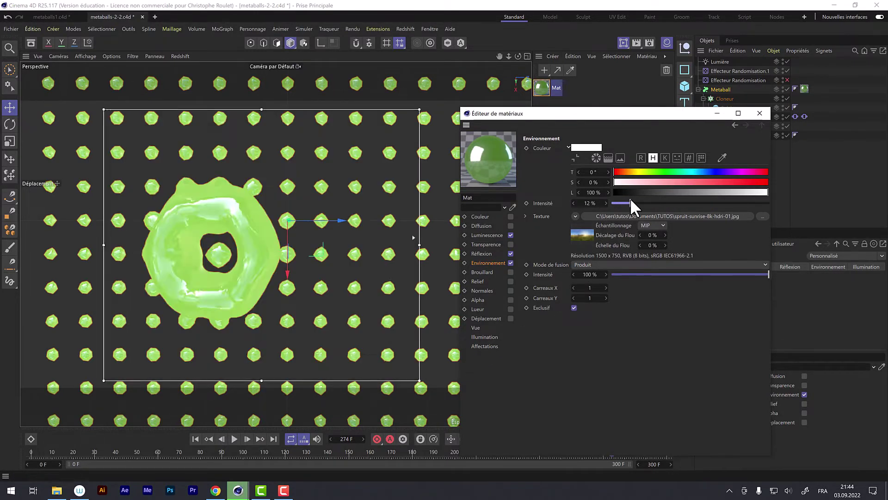
pyautogui.click(627, 202)
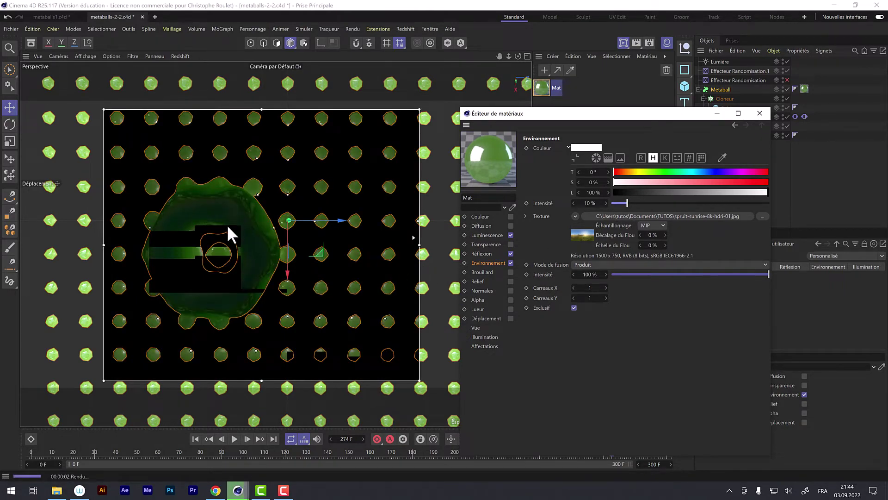
pyautogui.click(636, 203)
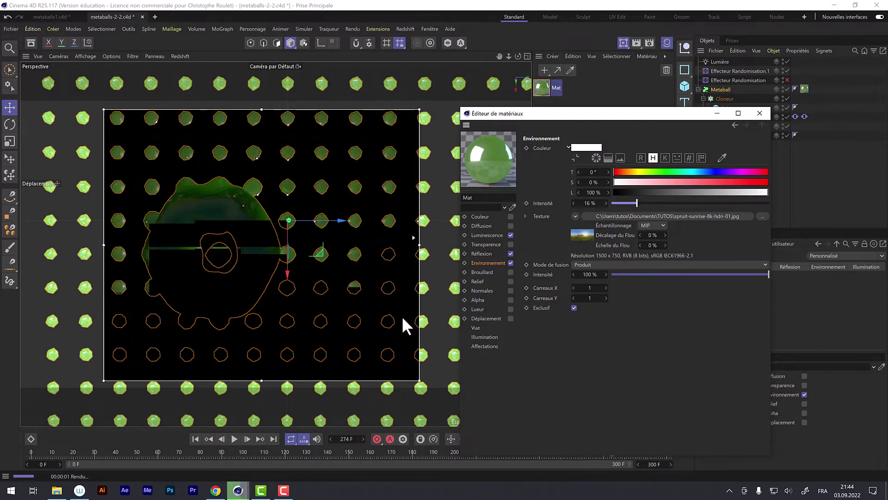
pyautogui.click(632, 204)
pyautogui.moveTo(632, 202); pyautogui.dragTo(630, 202)
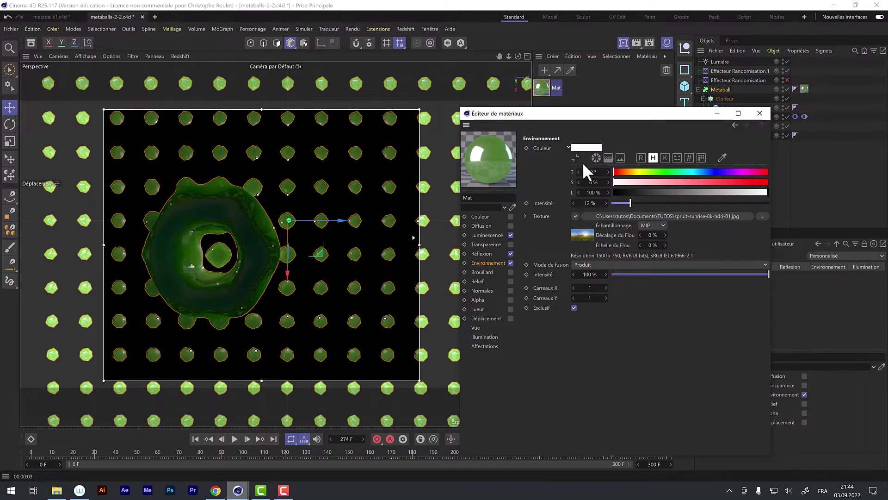
pyautogui.click(760, 112)
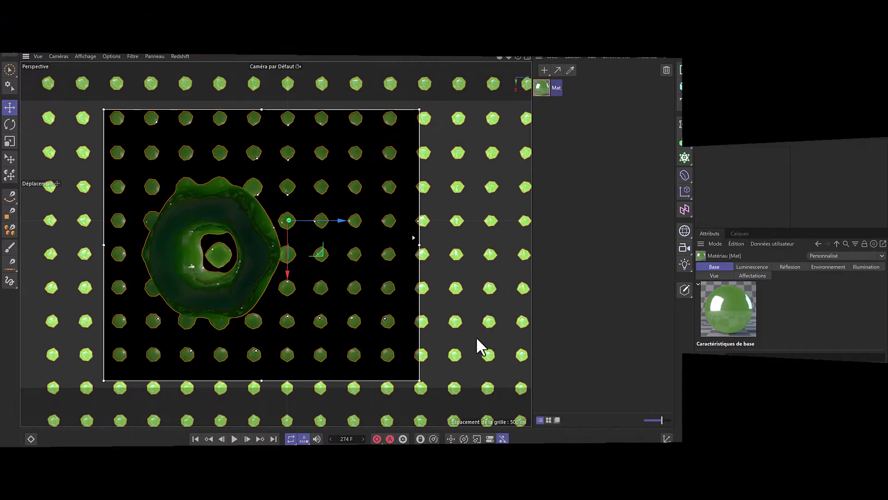
# In the render settings, lock the height/width ratio and set the output width to 1920 pixels.
pyautogui.click(649, 43)
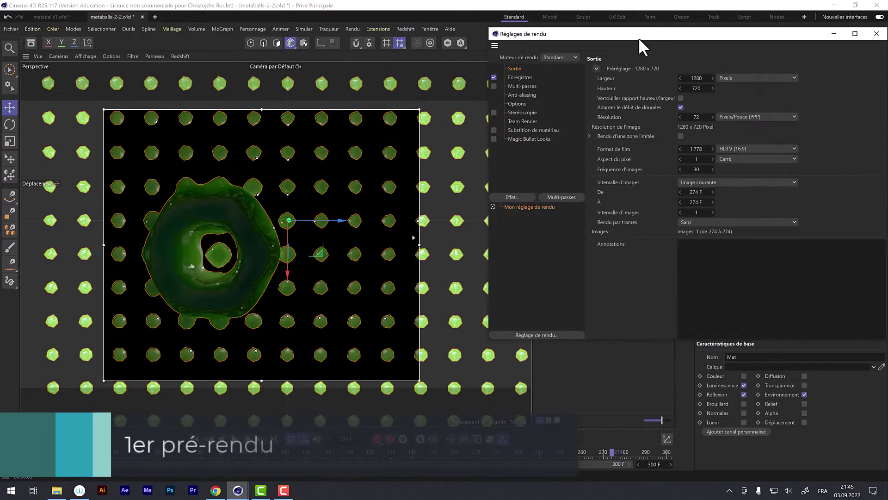
pyautogui.moveTo(638, 37); pyautogui.dragTo(342, 106)
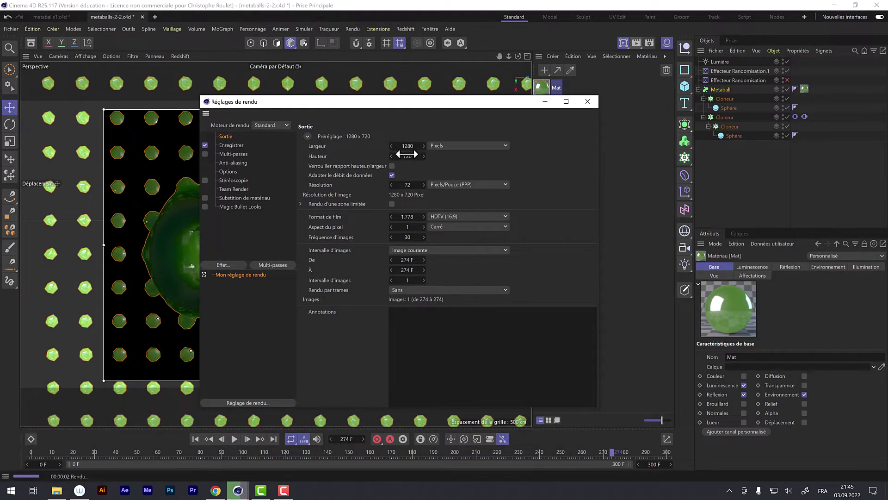
pyautogui.click(393, 166)
pyautogui.doubleClick(407, 146)
pyautogui.write('1920')
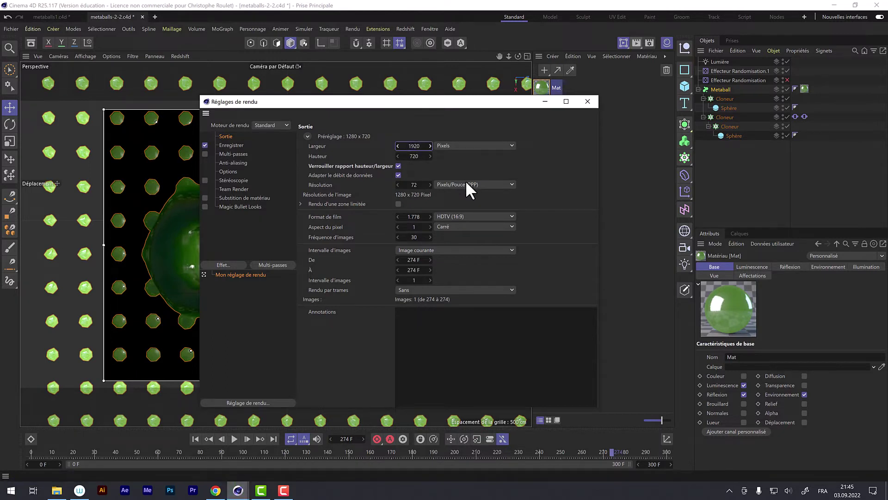
pyautogui.press('Return')
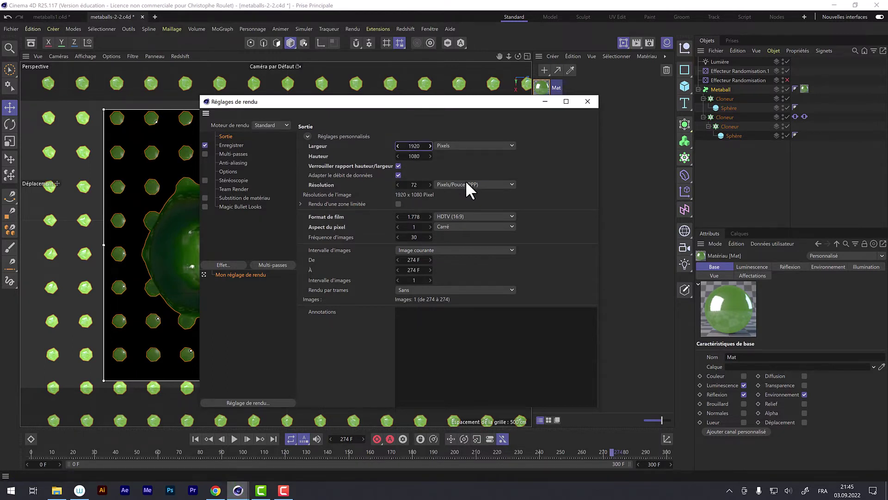
pyautogui.hotkey('shift', 'r')
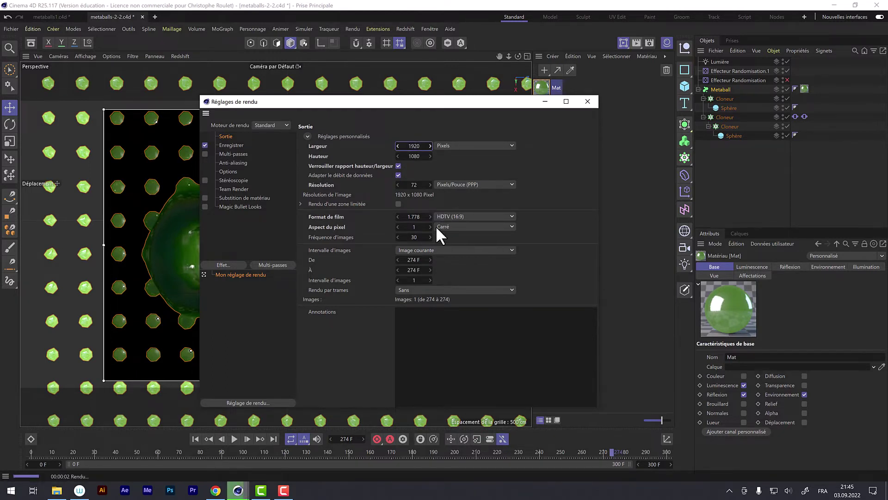
# Set the render output frame rate to 25 and the frame range from 1 to 300.
pyautogui.doubleClick(420, 238)
pyautogui.write('25')
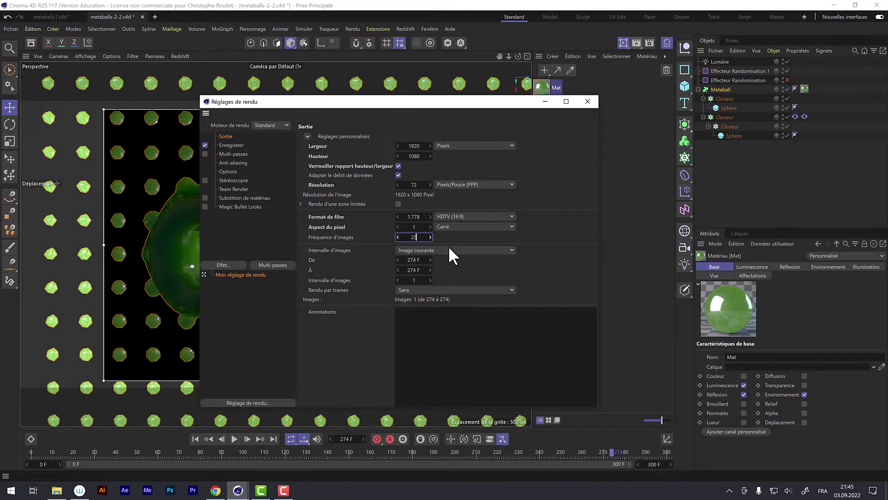
pyautogui.press('Return')
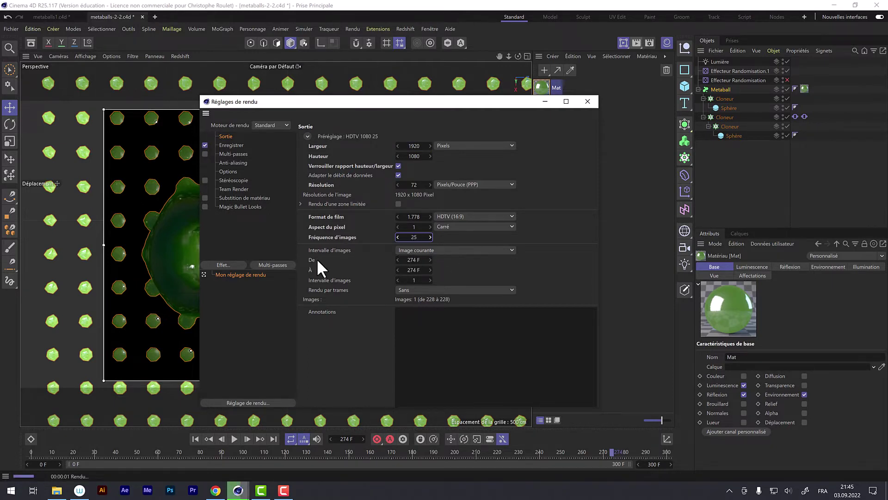
pyautogui.doubleClick(414, 259)
pyautogui.write('1')
pyautogui.press('Return')
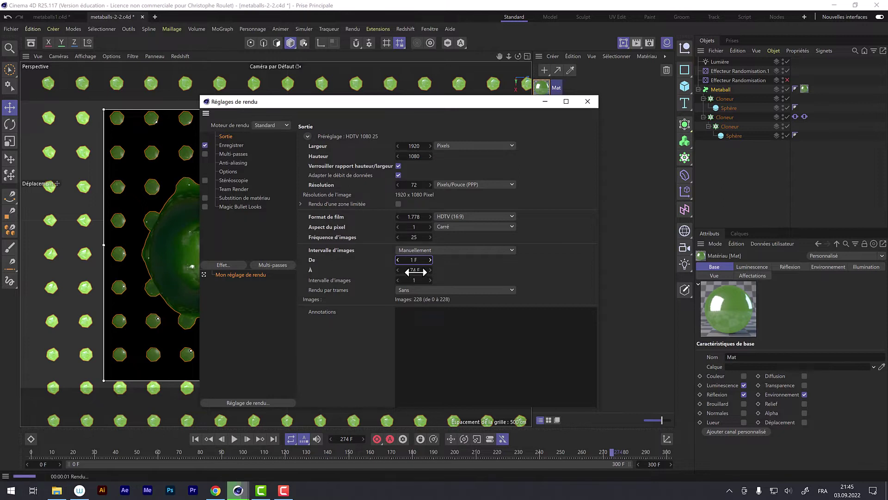
pyautogui.doubleClick(415, 270)
pyautogui.write('300')
# Set the render save path to a file named blob inside a new renduBlob folder in TUTOS.
pyautogui.click(231, 146)
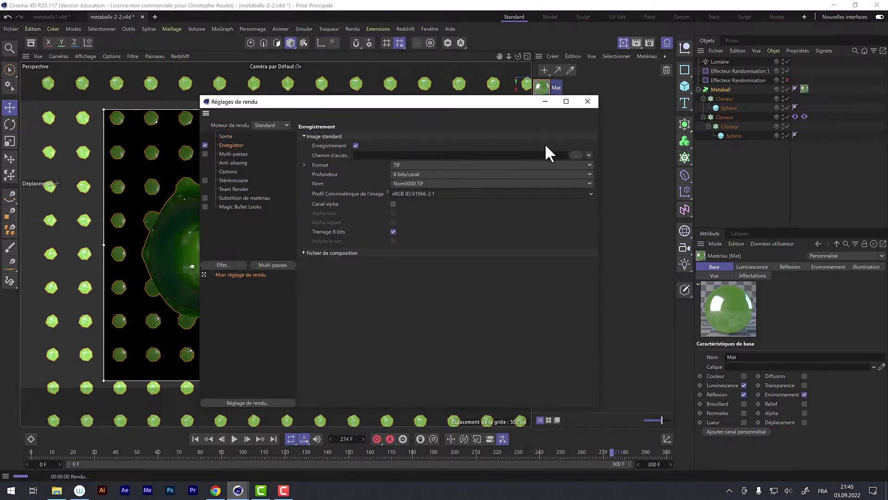
pyautogui.click(575, 152)
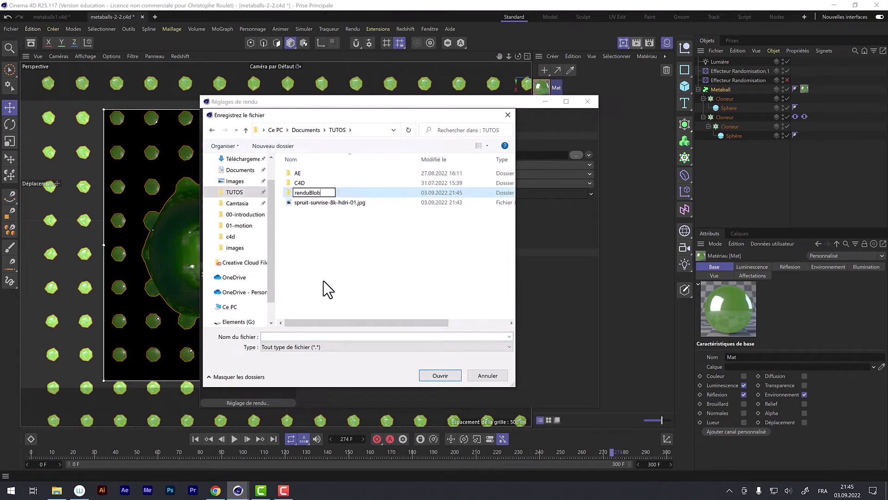
pyautogui.press('Return')
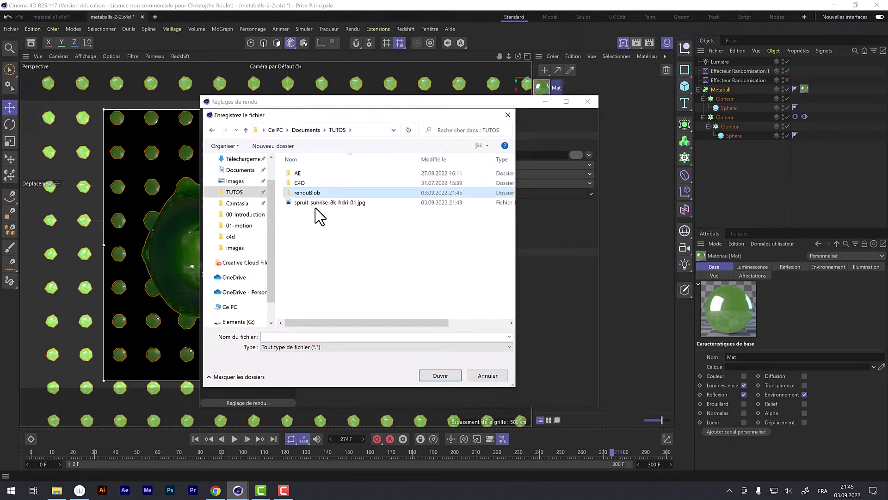
pyautogui.doubleClick(309, 193)
pyautogui.click(273, 337)
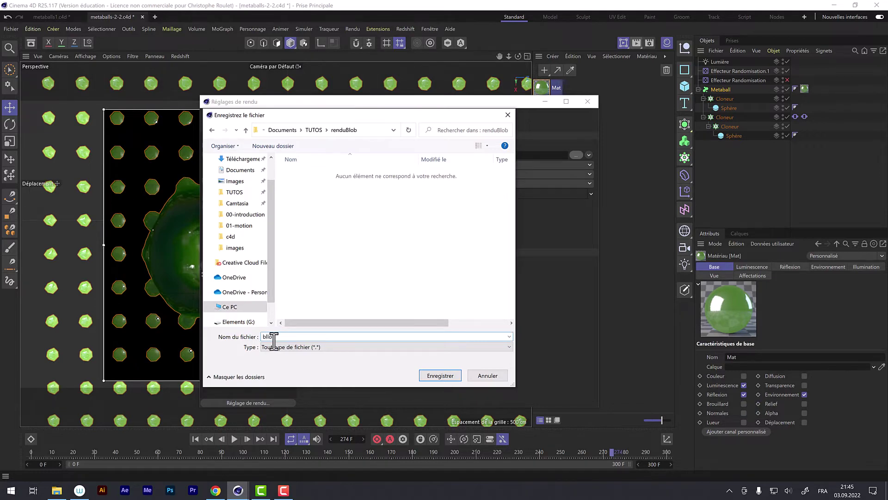
pyautogui.click(437, 375)
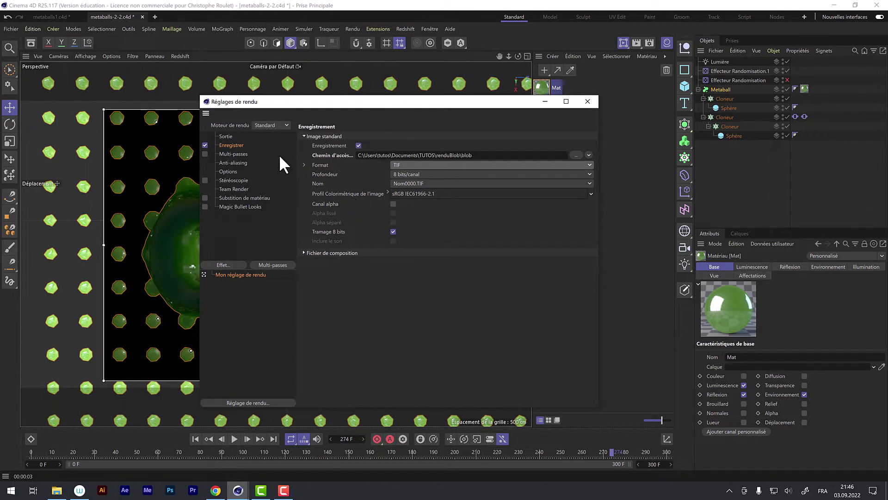
# Review the anti-aliasing modes and the available render effects, and close the render settings.
pyautogui.click(240, 162)
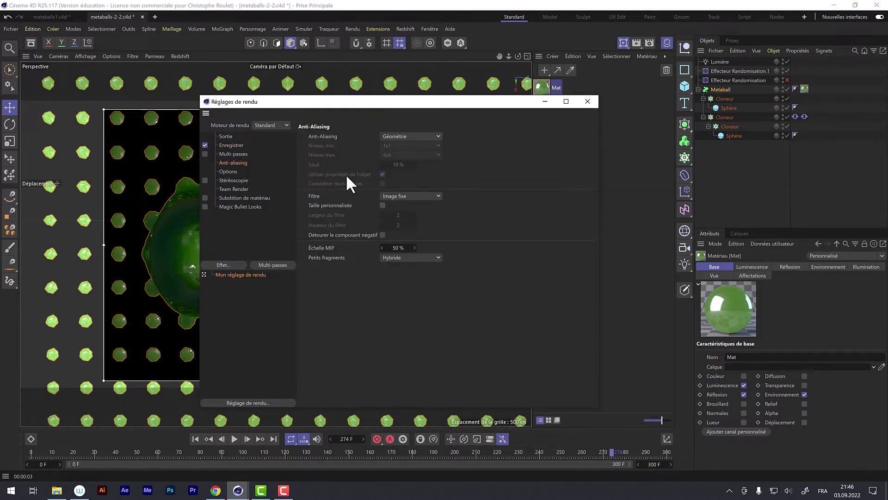
pyautogui.click(397, 136)
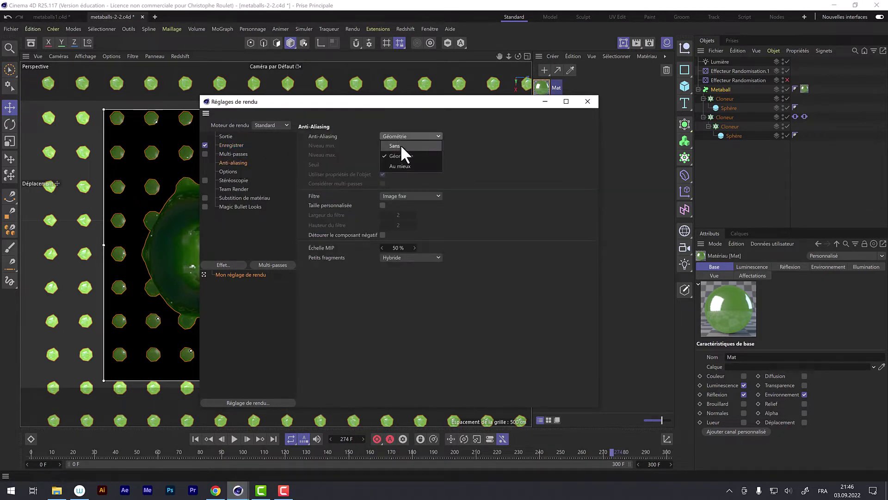
pyautogui.click(454, 150)
pyautogui.hotkey('ctrl', 'r')
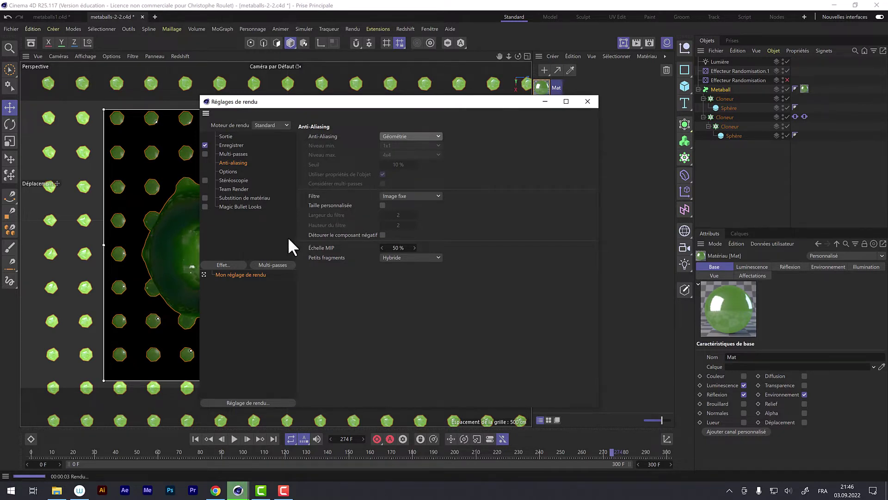
pyautogui.click(223, 264)
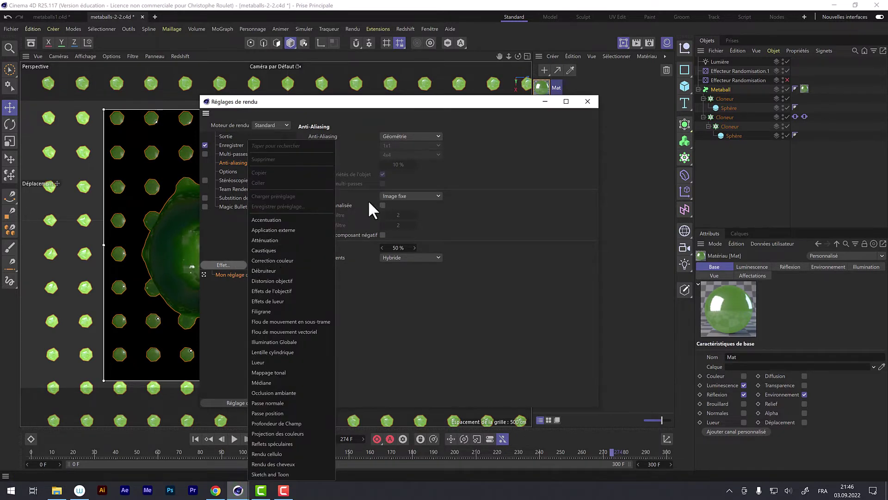
pyautogui.click(588, 101)
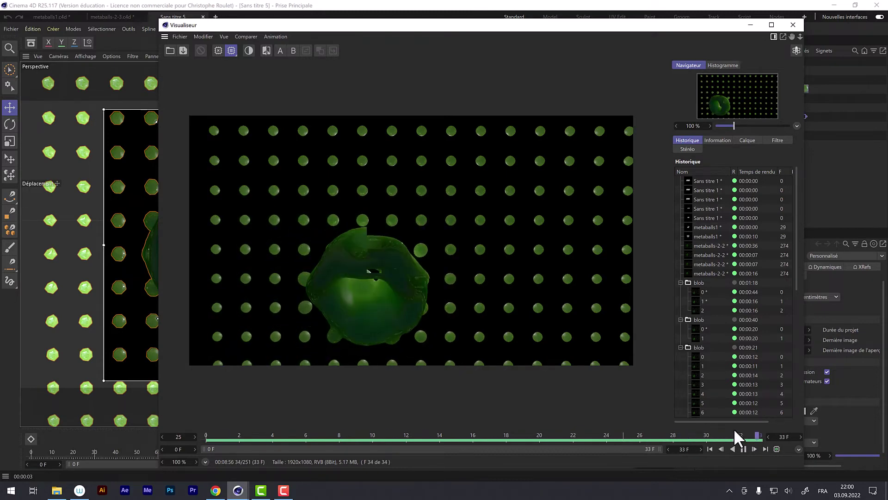
# Play and scrub through the rendered blob frames in the Visualiseur to check the animation, and close it.
pyautogui.click(744, 448)
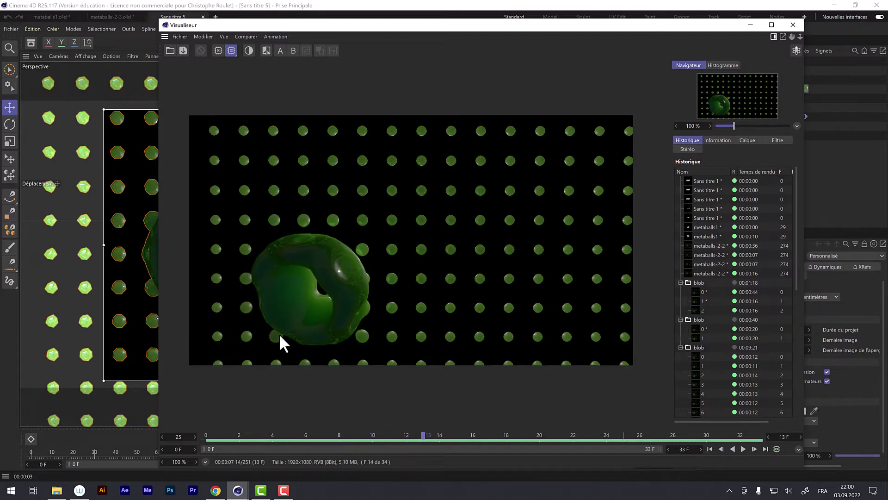
pyautogui.moveTo(431, 434); pyautogui.dragTo(377, 430)
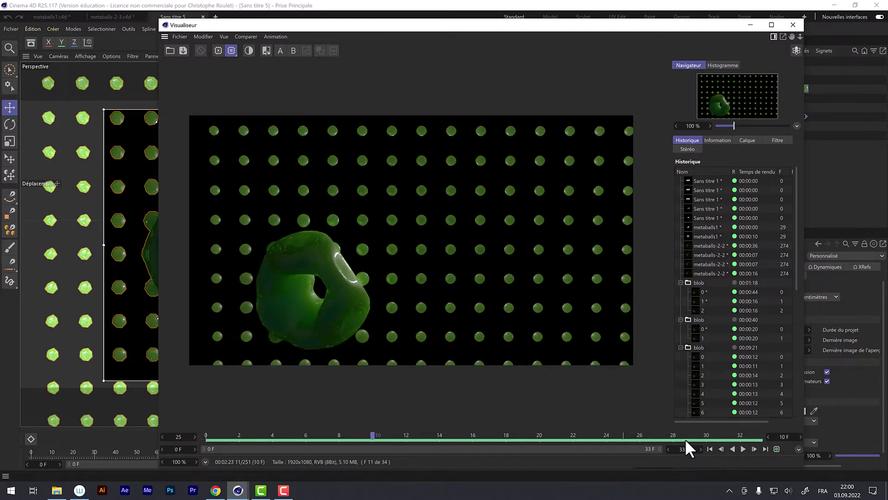
pyautogui.click(743, 449)
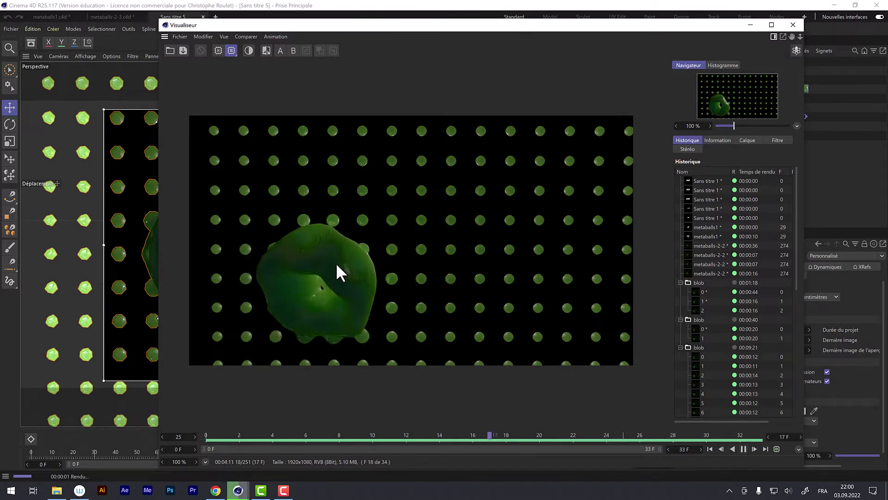
pyautogui.click(743, 448)
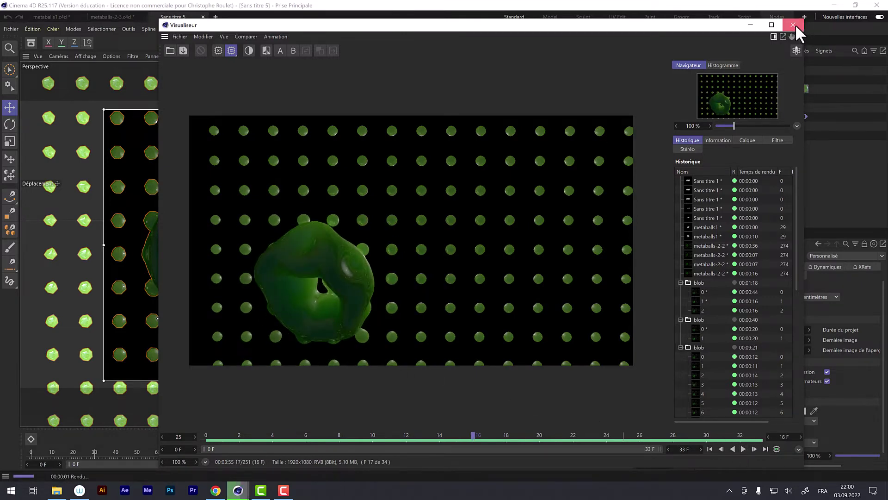
pyautogui.click(793, 24)
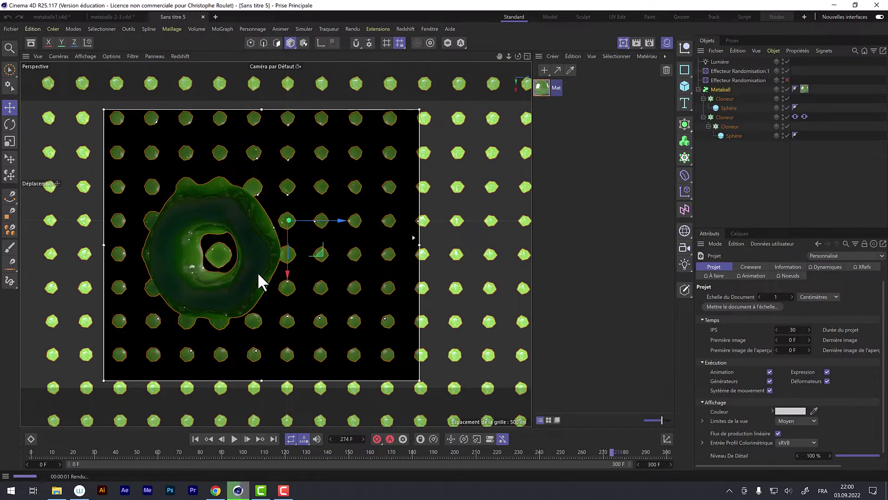
# Turn off the interactive render region and move the radial Cloneur down below the sphere grid in the front view.
pyautogui.press('Escape')
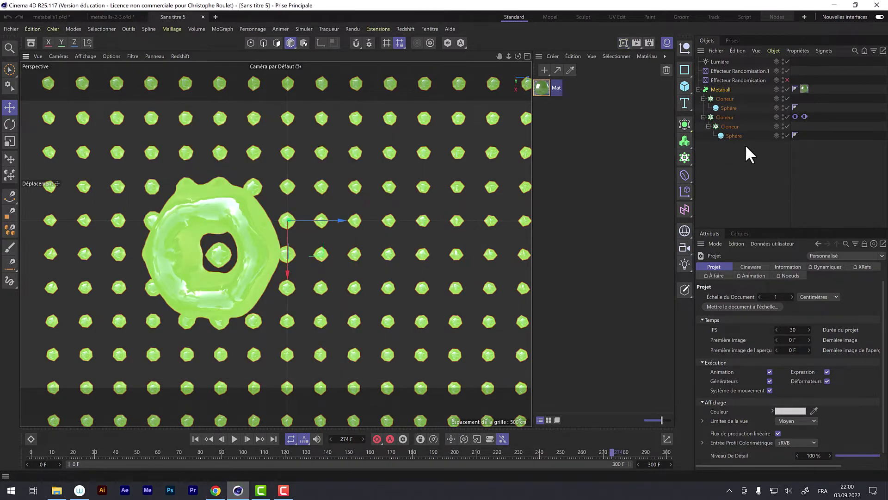
pyautogui.click(724, 117)
pyautogui.middleClick(436, 218)
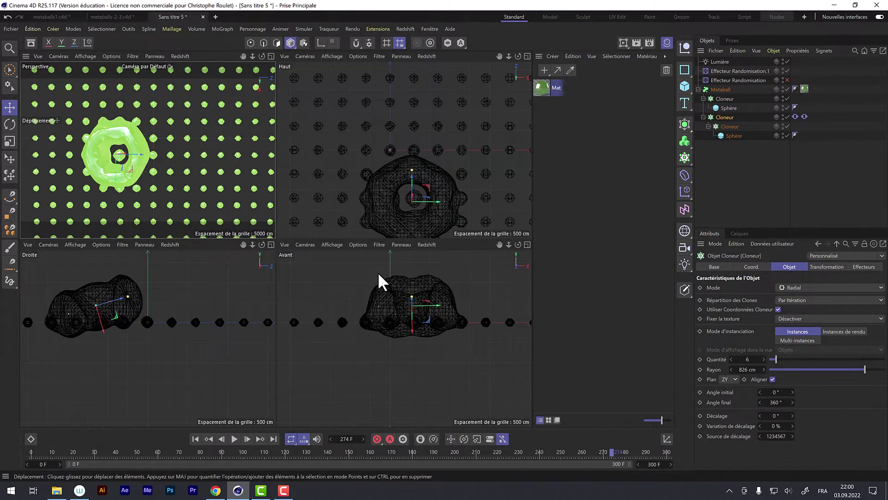
pyautogui.moveTo(413, 328); pyautogui.dragTo(411, 363)
pyautogui.middleClick(171, 160)
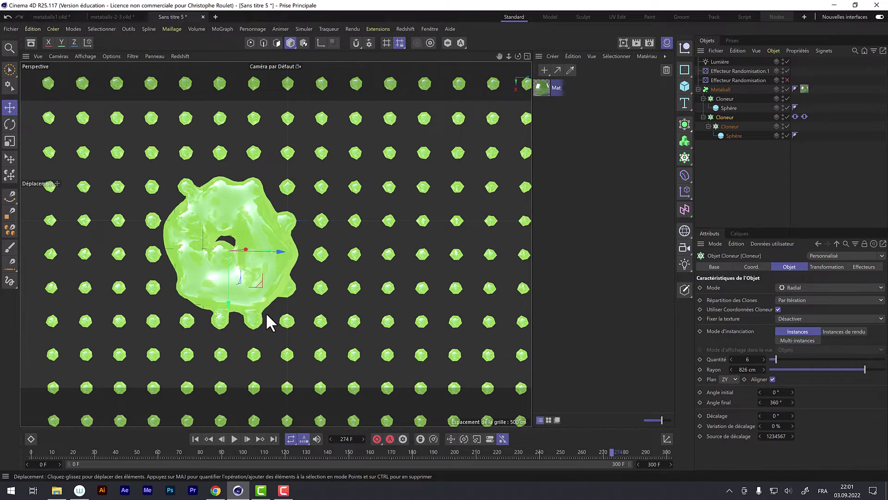
# Check the lowered metaball in the interactive render region, including at frame 94, and turn the region off.
pyautogui.hotkey('alt', 'r')
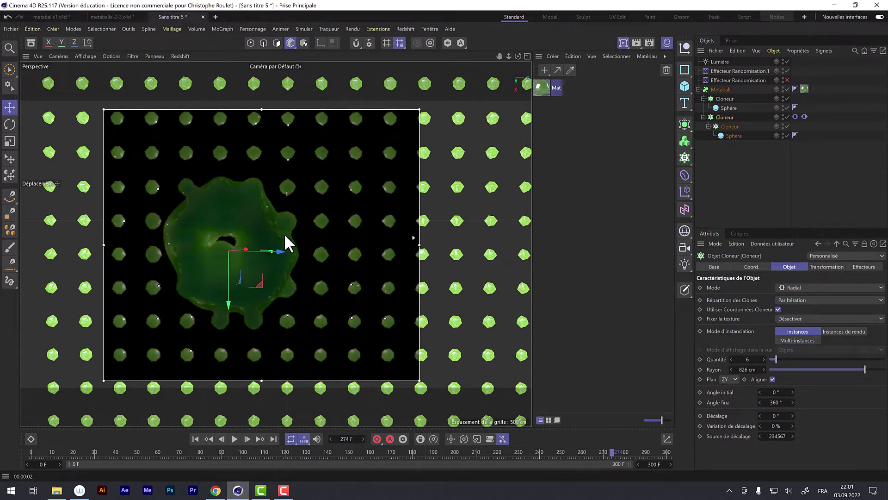
pyautogui.click(230, 448)
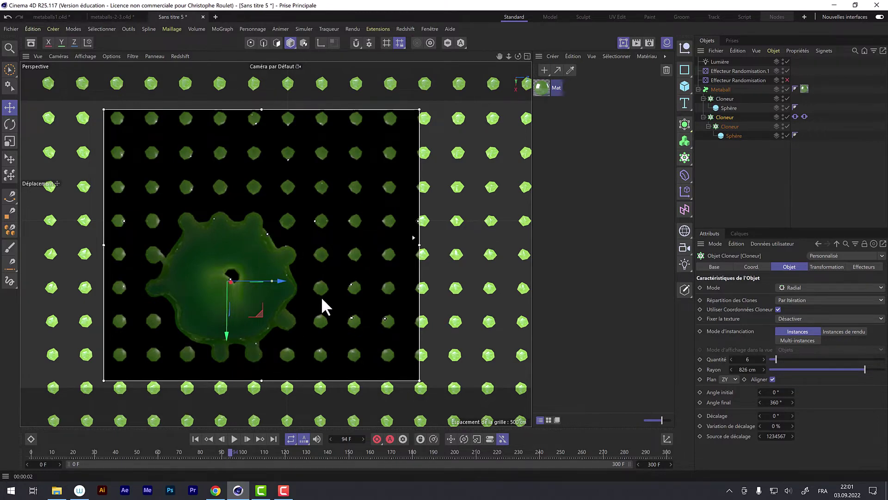
pyautogui.hotkey('alt', 'r')
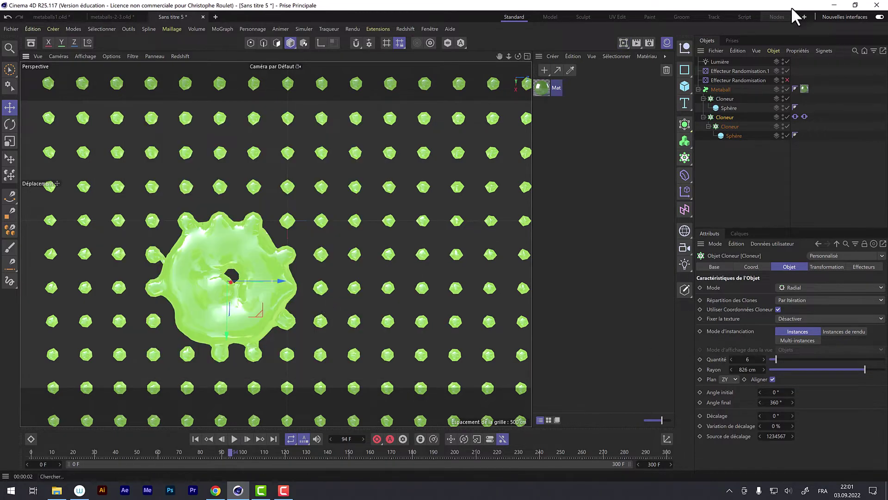
# Set the rotation frequency of the radial Cloneur's Vibration tag to 0.05 and play the animation.
pyautogui.click(795, 116)
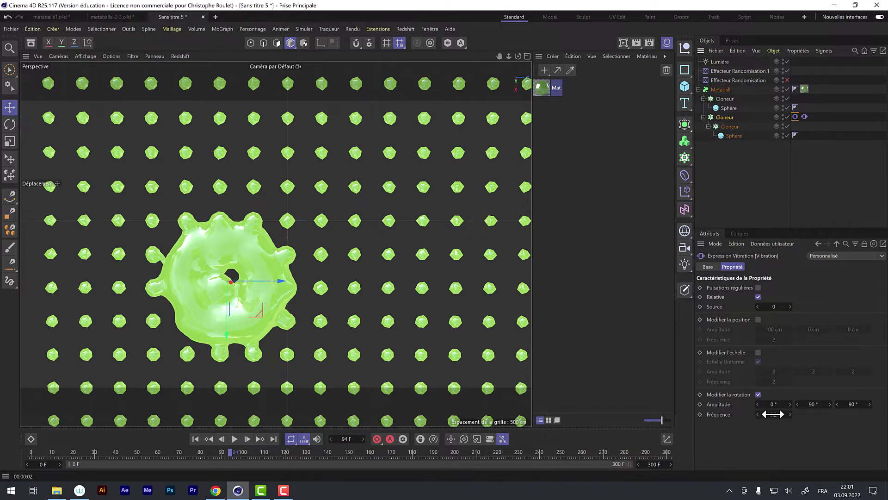
pyautogui.write('0.05')
pyautogui.click(234, 438)
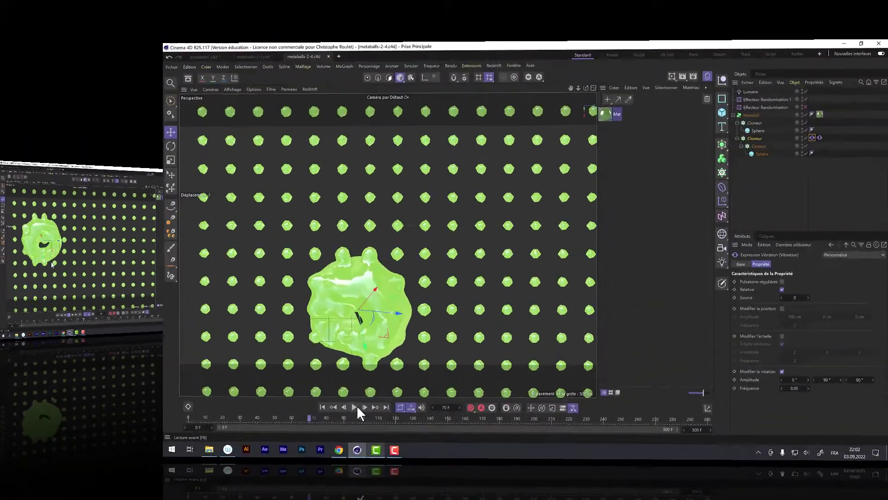
pyautogui.click(355, 407)
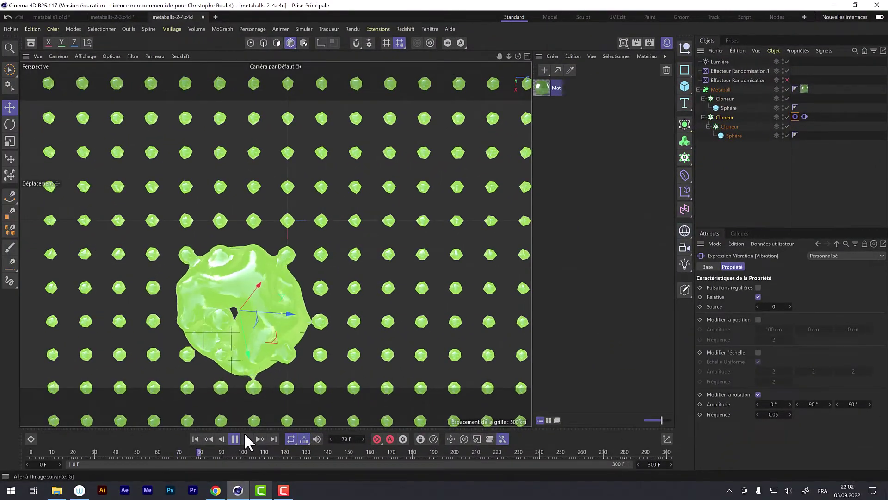
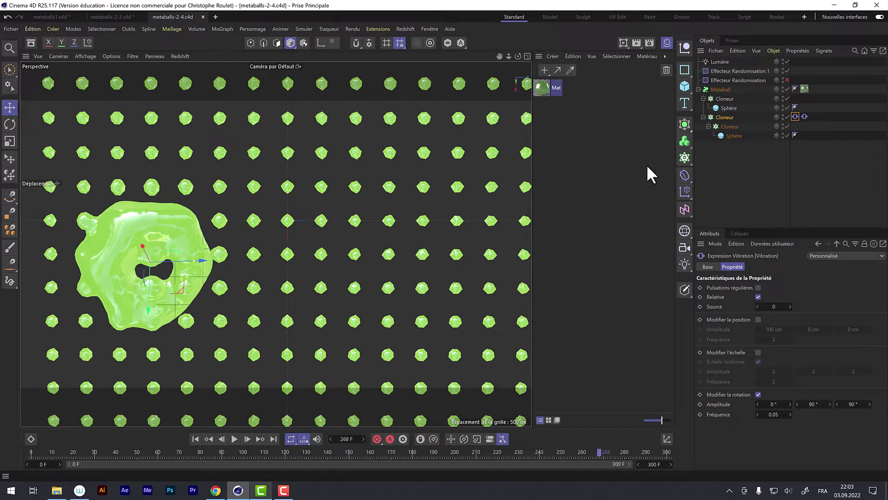
# Add an Effecteur Randomisation to the grid Cloneur, set its randomisation mode to Bruit, and play the animation.
pyautogui.click(724, 99)
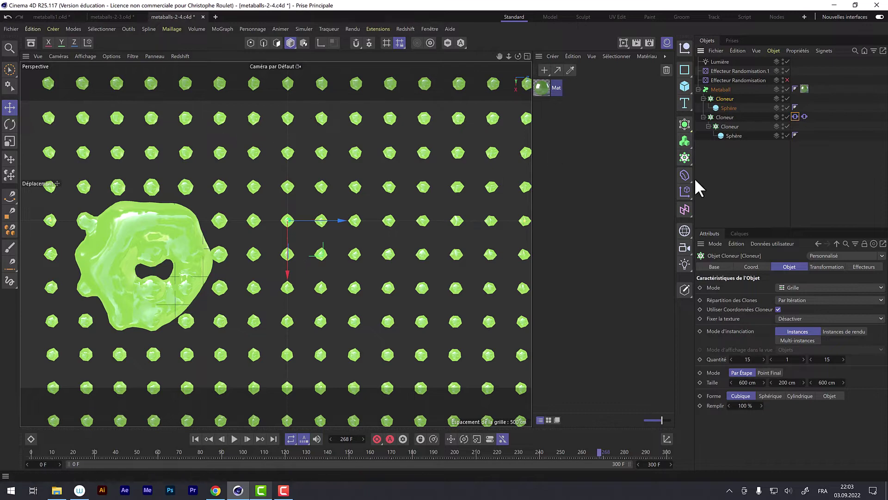
pyautogui.click(684, 190)
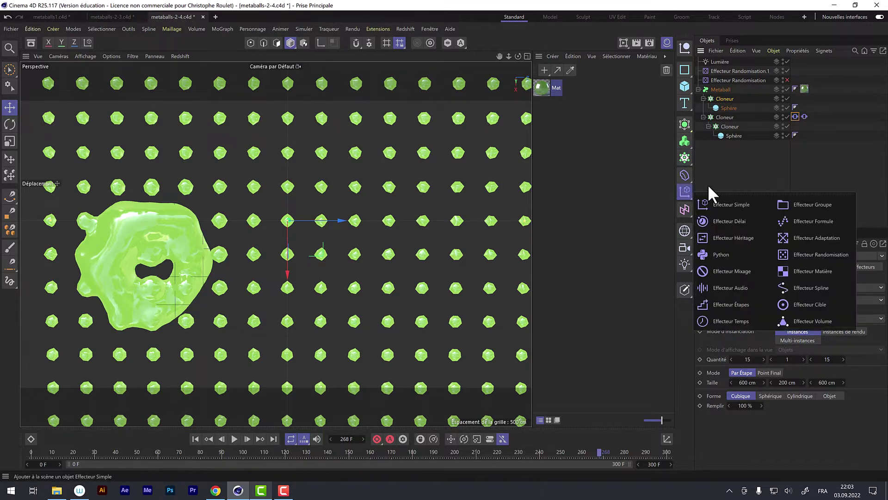
pyautogui.click(816, 255)
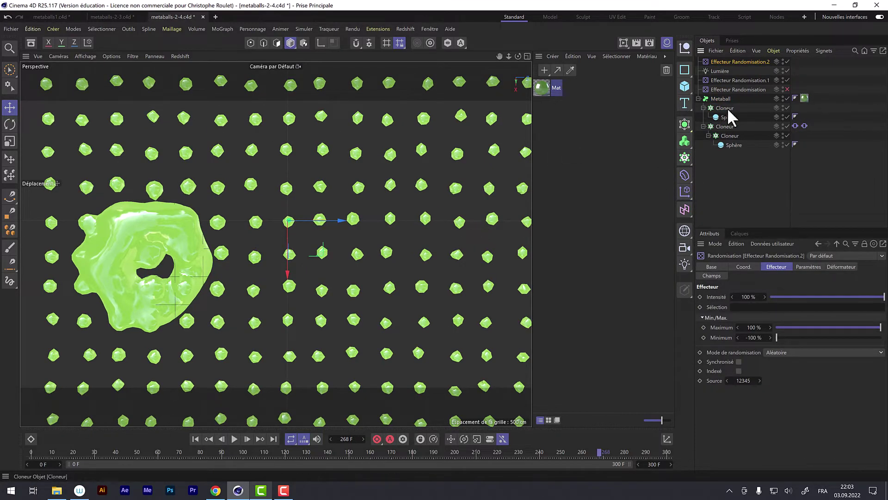
pyautogui.click(782, 352)
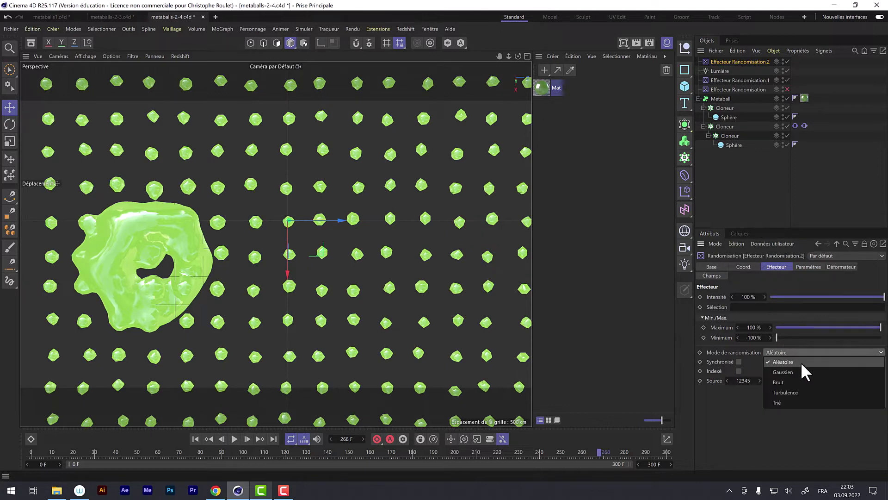
pyautogui.click(795, 379)
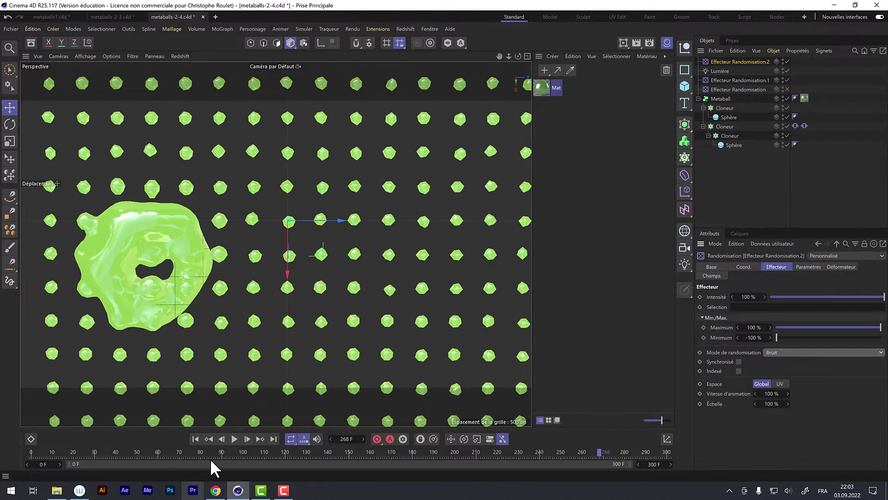
pyautogui.click(234, 439)
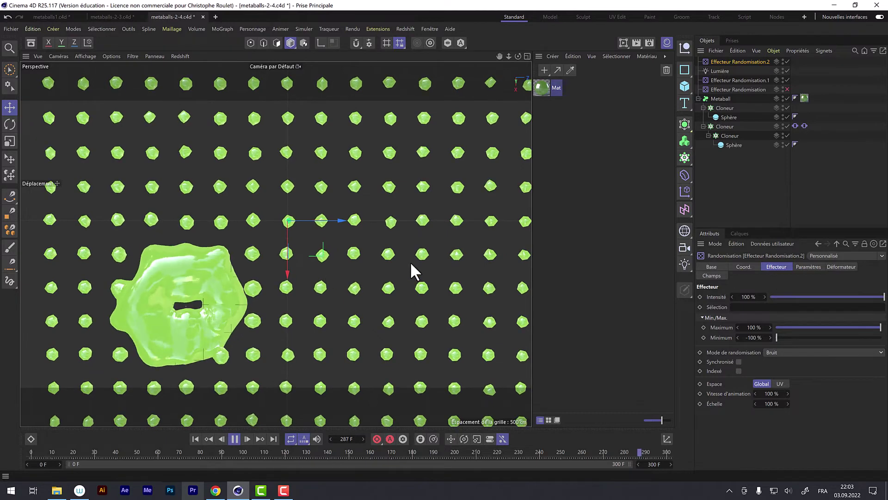
# Set the position parameters of Effecteur Randomisation.2 to P.X 200 cm, P.Y 0 cm and P.Z 200 cm.
pyautogui.click(807, 267)
pyautogui.doubleClick(771, 345)
pyautogui.write('0')
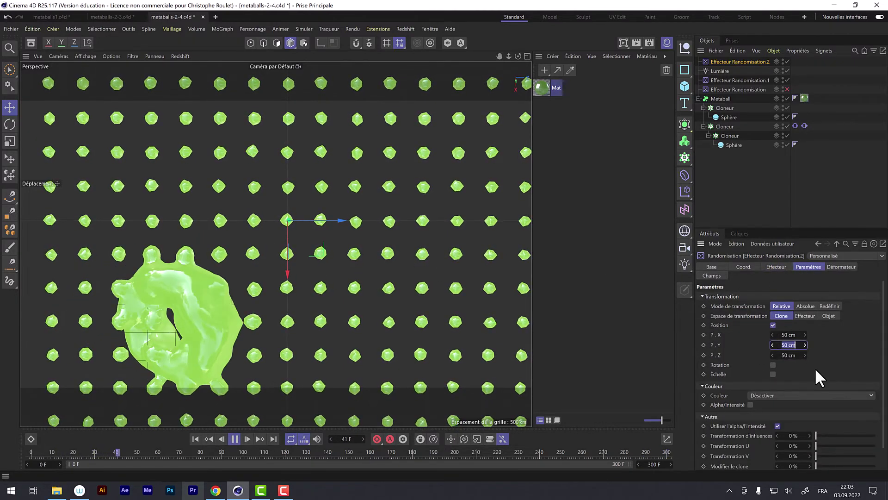
pyautogui.hotkey('shift', 'Tab')
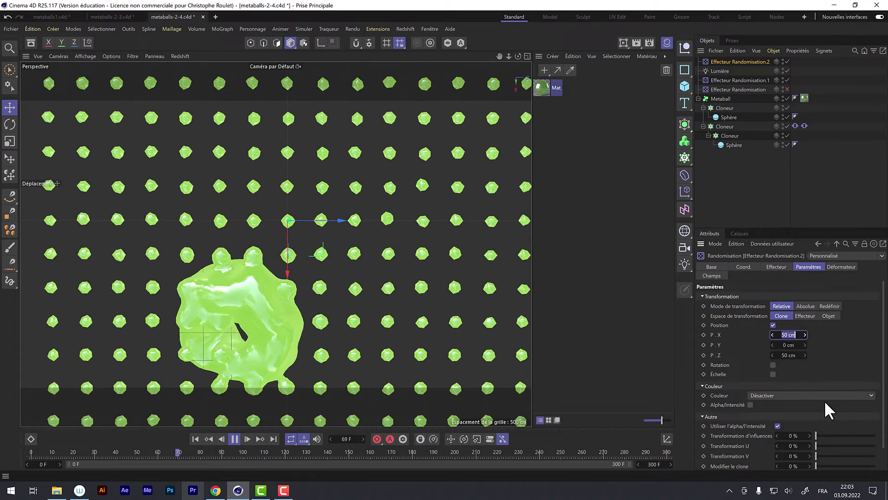
pyautogui.write('200')
pyautogui.press('Return')
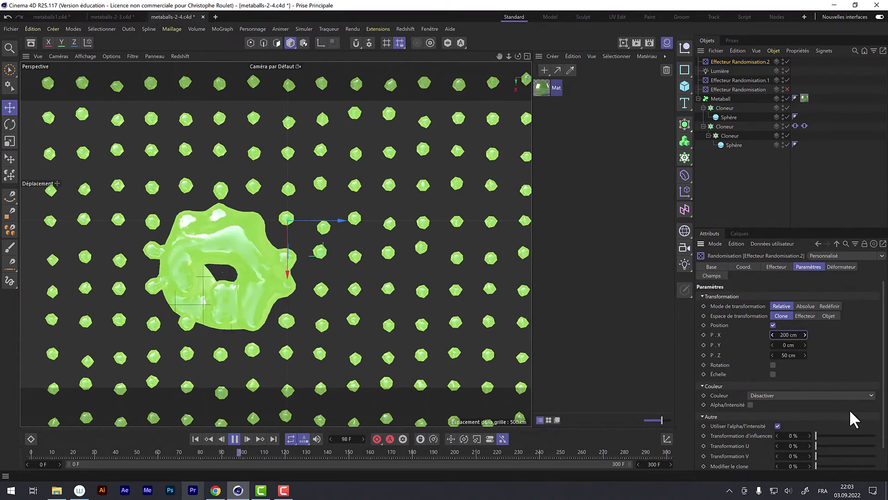
pyautogui.doubleClick(788, 355)
pyautogui.write('200')
pyautogui.press('Return')
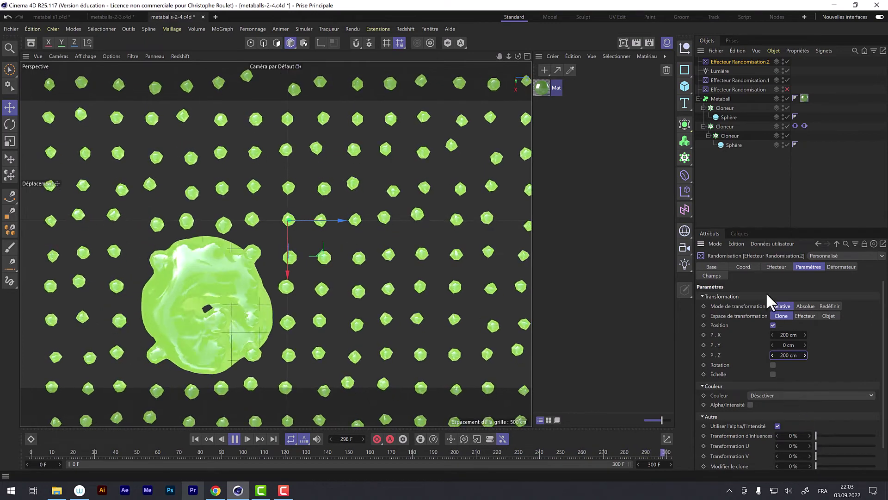
# Set the noise animation speed of Effecteur Randomisation.2 to 200 %.
pyautogui.click(776, 267)
pyautogui.click(777, 393)
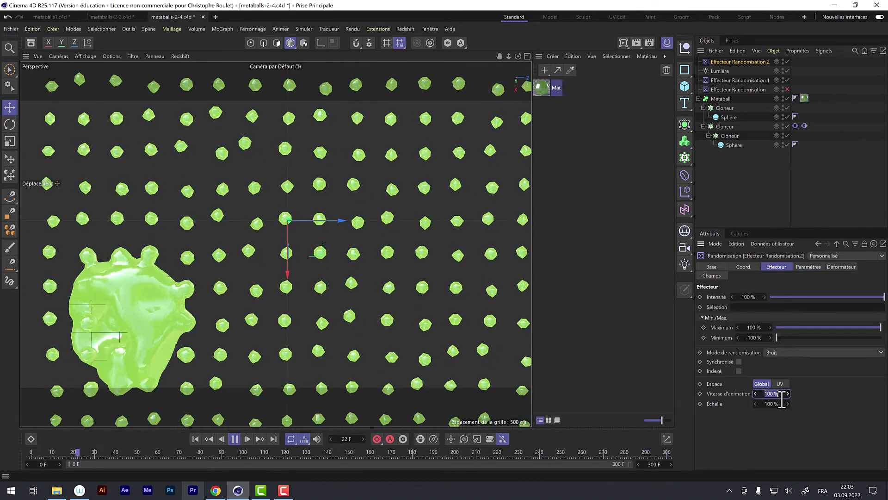
pyautogui.write('200')
pyautogui.press('Return')
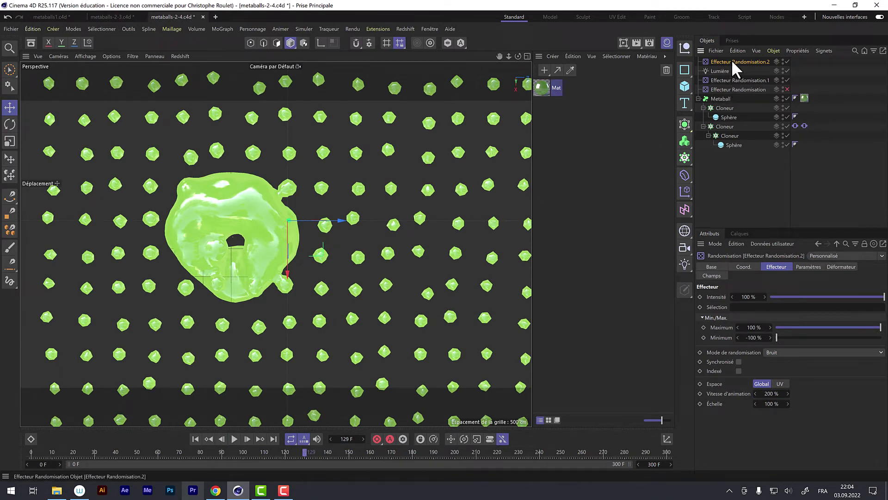
# Add a Champ sphérique to limit Effecteur Randomisation.2 and enlarge it to a size of about 2190 cm.
pyautogui.click(685, 205)
pyautogui.click(683, 209)
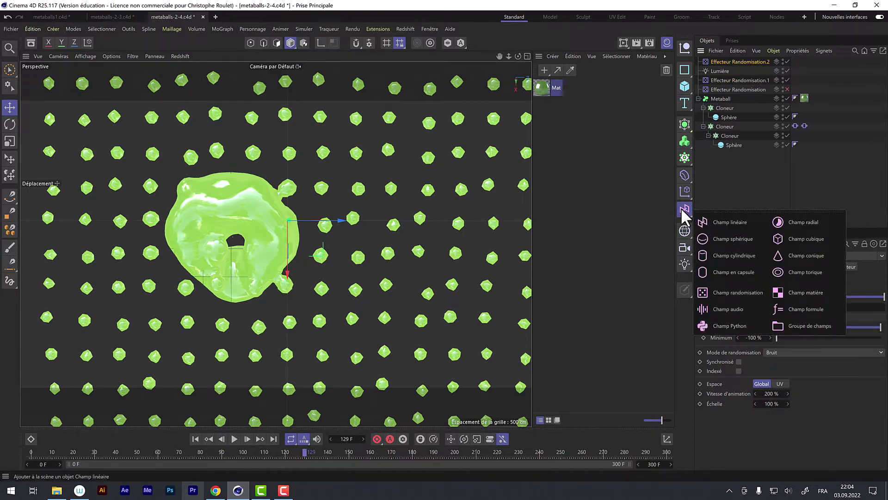
pyautogui.click(739, 238)
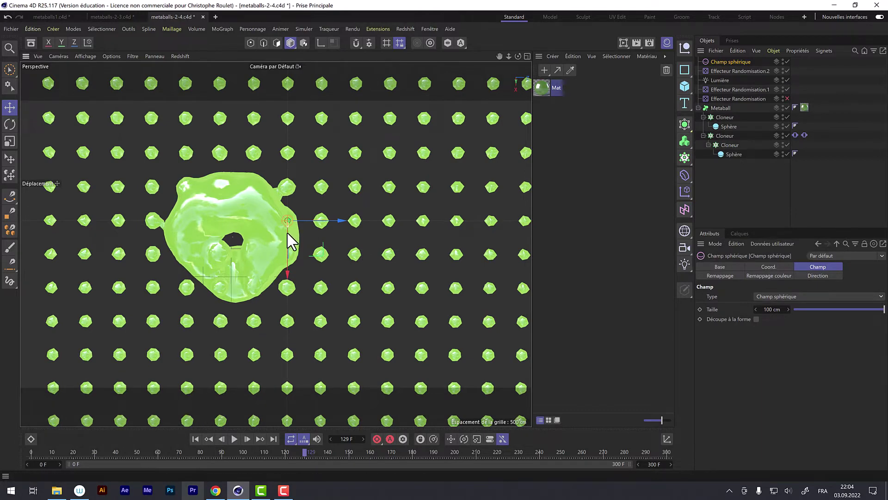
pyautogui.moveTo(287, 257); pyautogui.dragTo(285, 342)
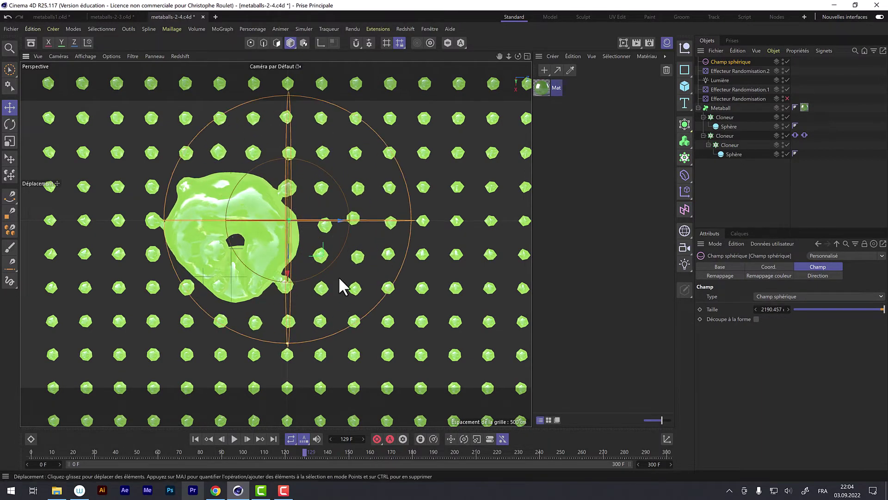
# Try out the spherical field's inner radius and centre the field on the large metaball in the orthographic views.
pyautogui.middleClick(359, 274)
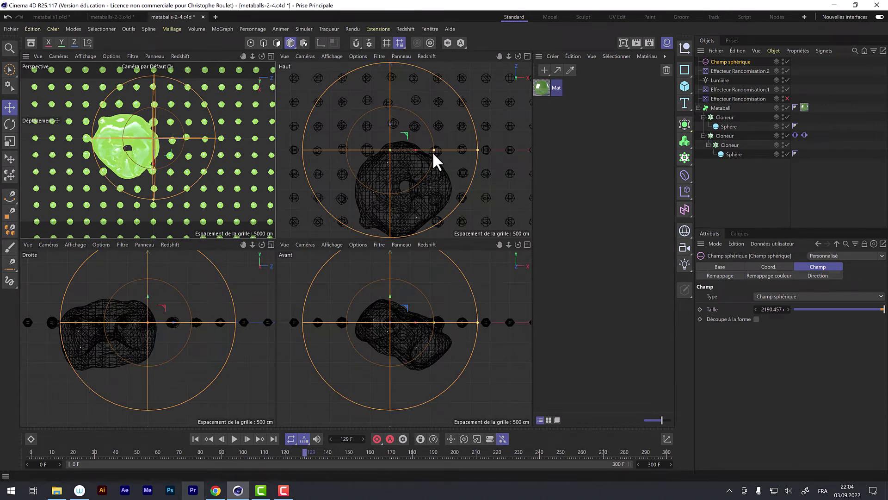
pyautogui.moveTo(433, 148)
pyautogui.mouseDown()
pyautogui.moveTo(409, 150)
pyautogui.moveTo(425, 151)
pyautogui.mouseUp()
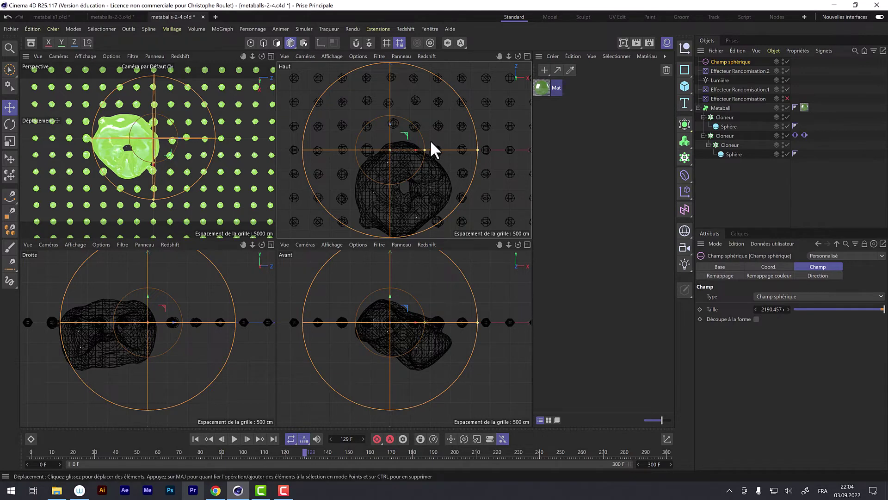
pyautogui.moveTo(424, 150); pyautogui.dragTo(433, 150)
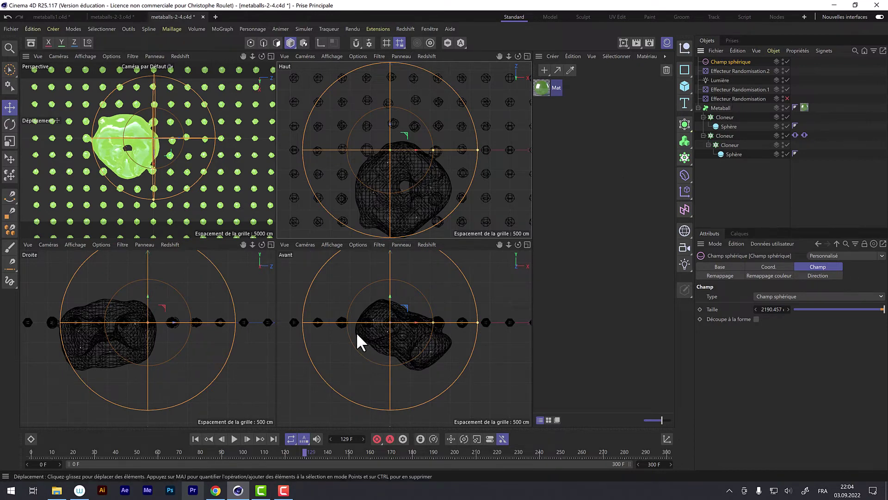
pyautogui.moveTo(174, 327); pyautogui.dragTo(129, 337)
pyautogui.moveTo(415, 189); pyautogui.dragTo(430, 192)
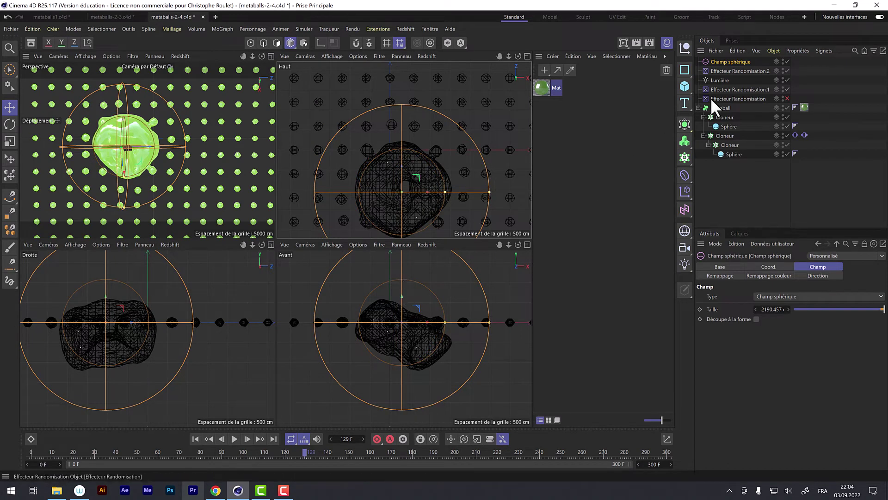
pyautogui.moveTo(401, 293); pyautogui.dragTo(399, 305)
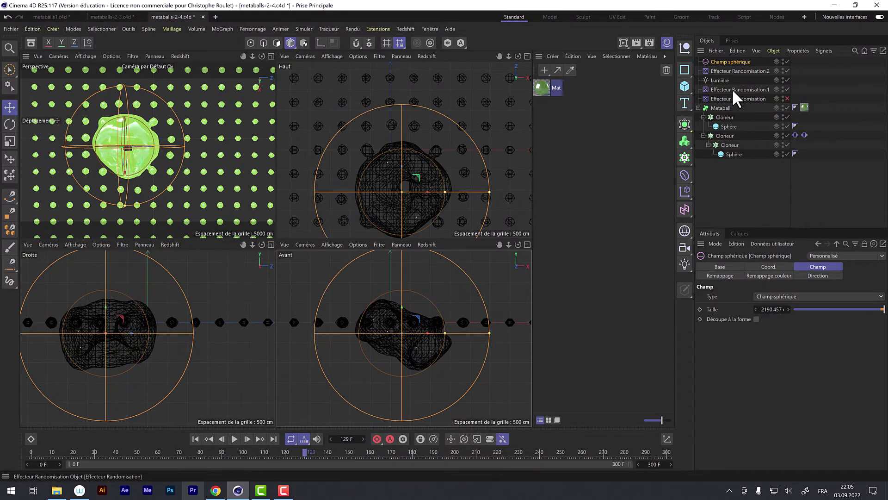
pyautogui.click(719, 135)
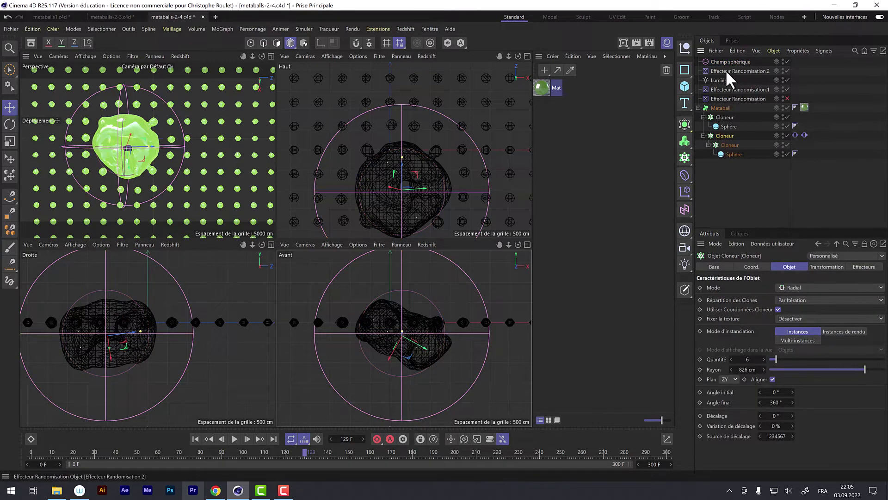
pyautogui.moveTo(724, 61); pyautogui.dragTo(724, 140)
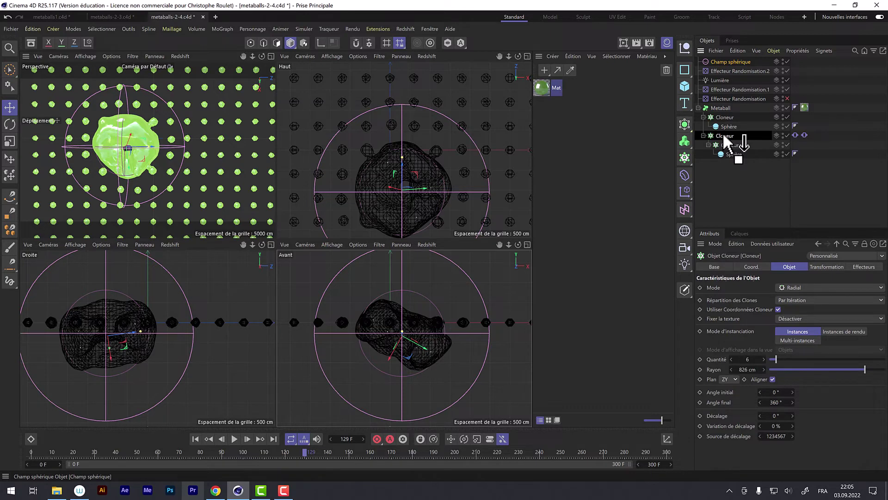
pyautogui.moveTo(724, 138); pyautogui.dragTo(722, 62)
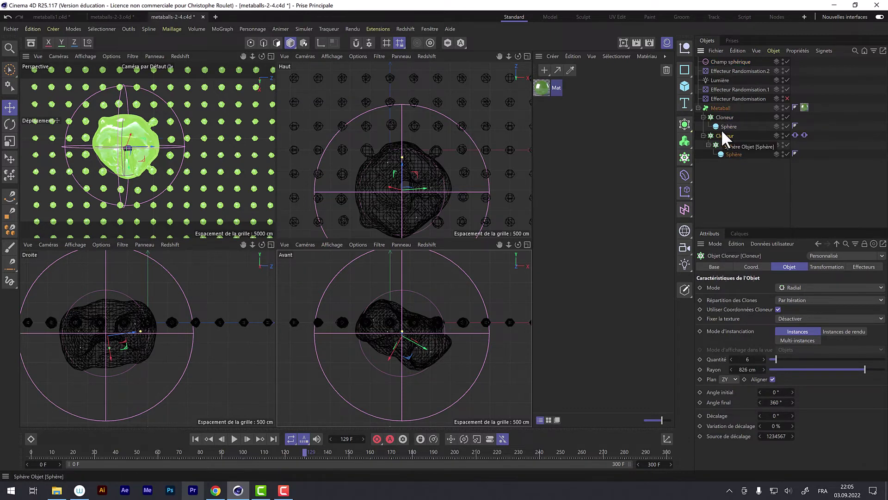
# Add a null object and move it to the centre of the spherical field in the orthographic views.
pyautogui.click(685, 47)
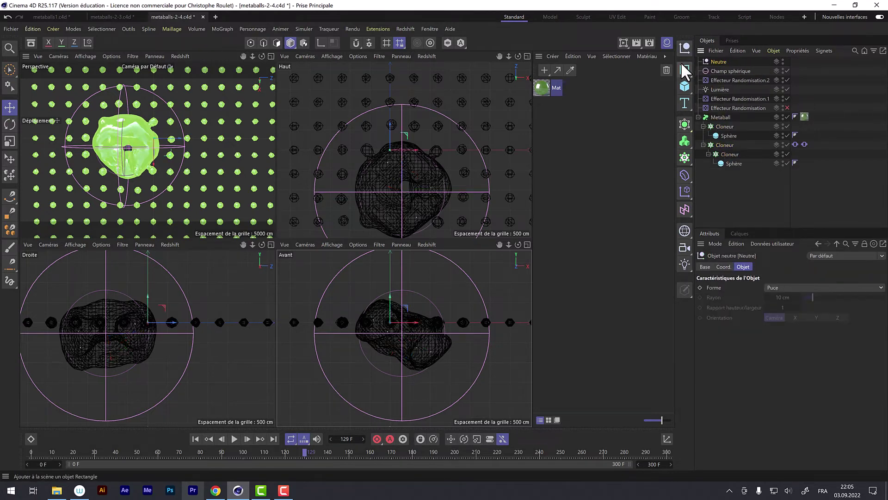
pyautogui.moveTo(403, 171); pyautogui.dragTo(406, 213)
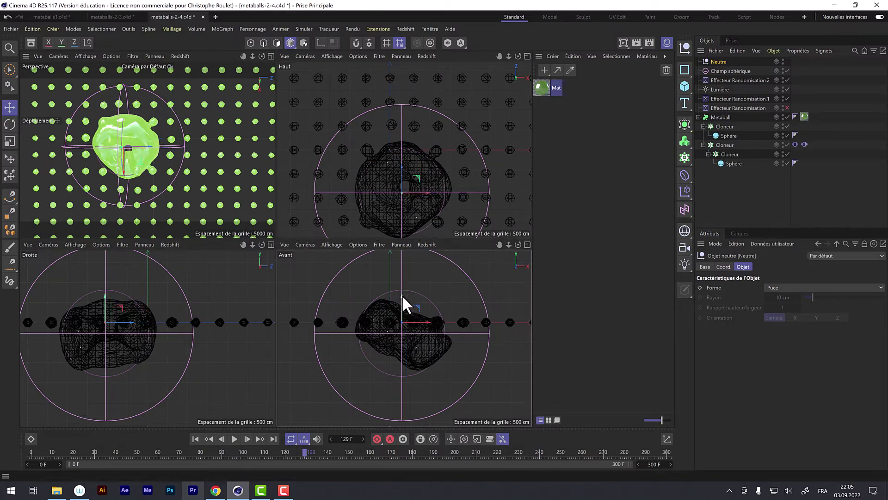
pyautogui.moveTo(401, 295); pyautogui.dragTo(401, 307)
pyautogui.moveTo(109, 353); pyautogui.dragTo(108, 346)
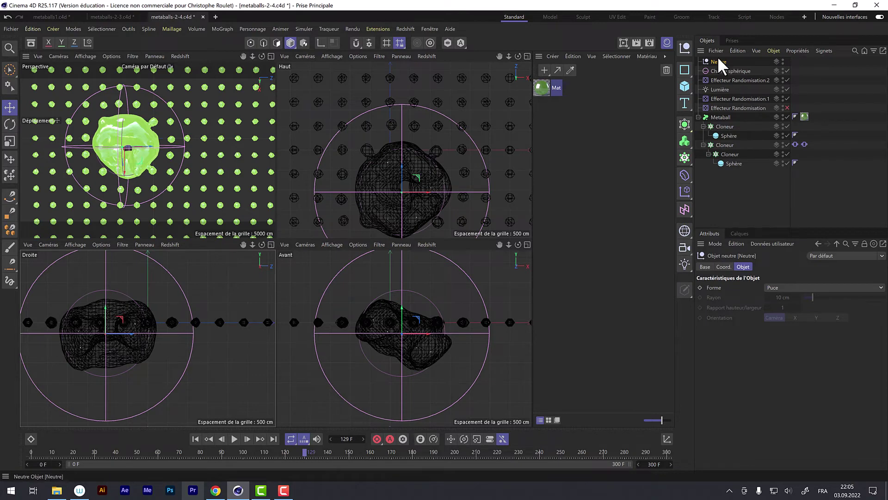
# Place the null inside Metaball as parent of the radial Cloneur and transfer both Vibration tags to the null.
pyautogui.moveTo(719, 64); pyautogui.dragTo(725, 126)
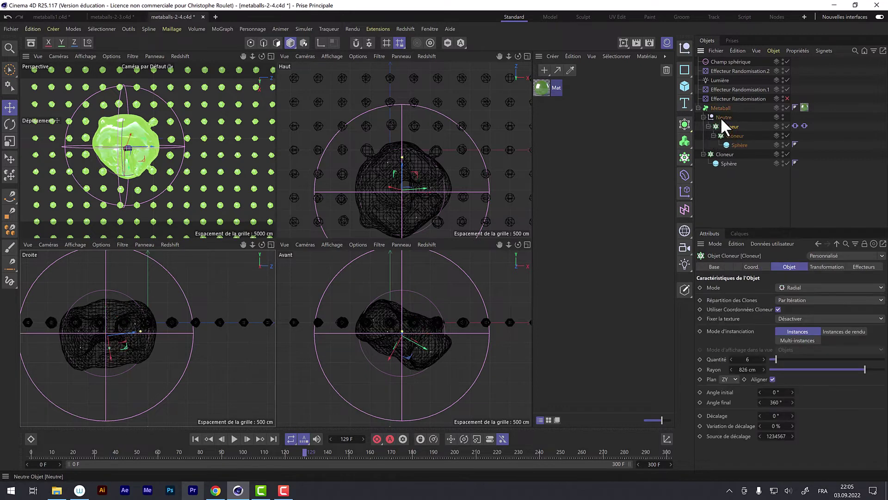
pyautogui.click(723, 118)
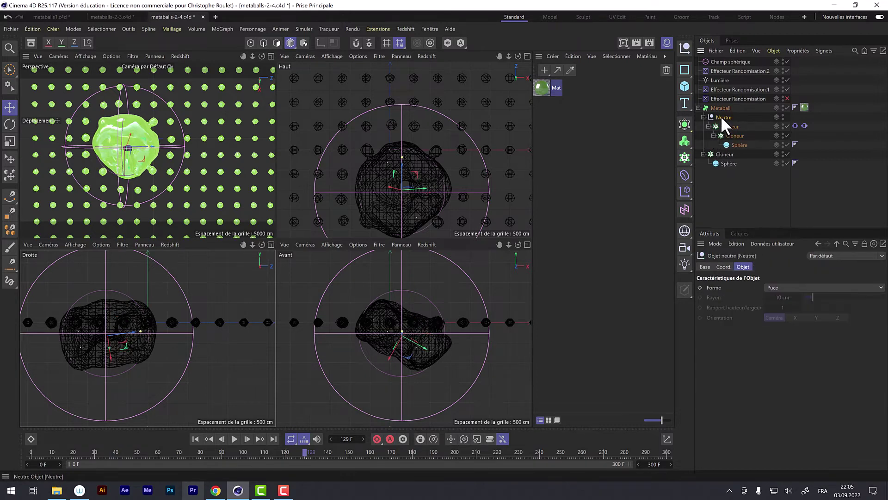
pyautogui.click(796, 126)
pyautogui.keyDown('ctrl'); pyautogui.click(805, 126); pyautogui.keyUp('ctrl')
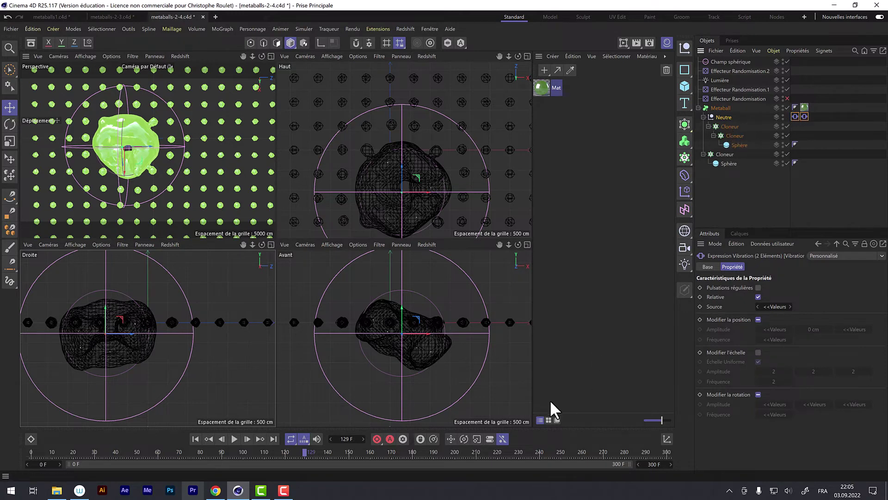
# Play the animation to check how the metaball follows the vibrating null.
pyautogui.click(235, 439)
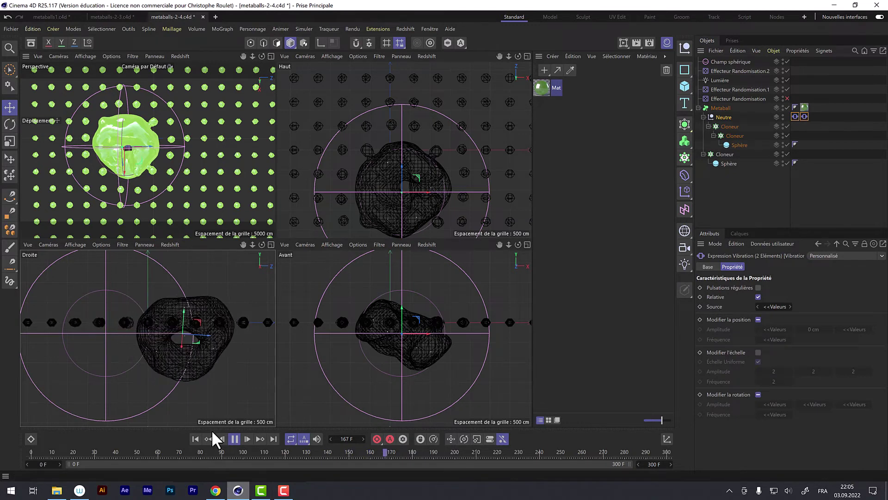
pyautogui.click(234, 439)
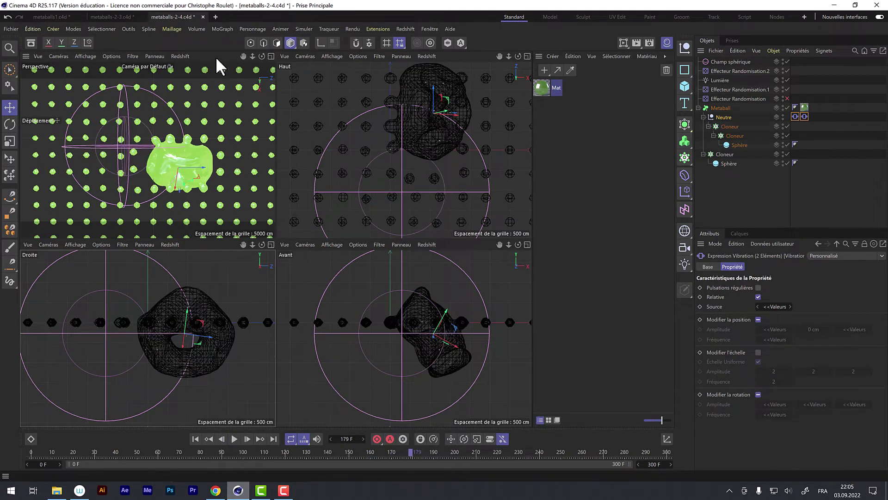
pyautogui.click(233, 440)
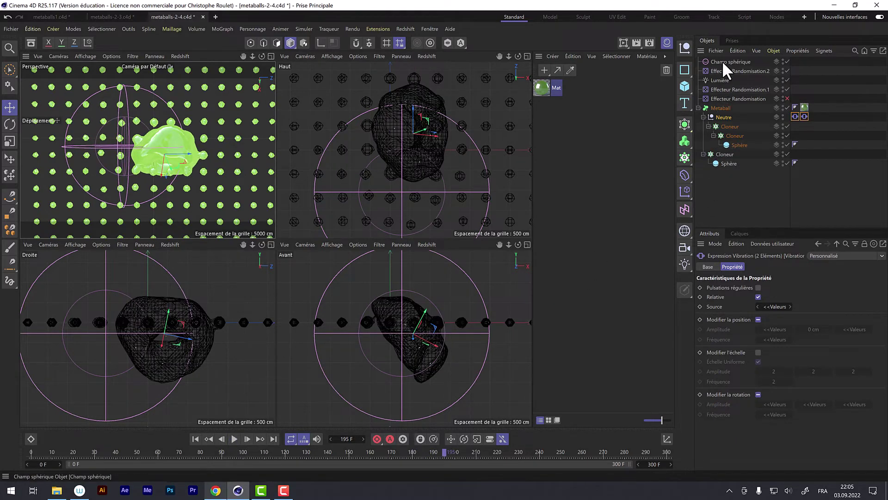
# Make the Champ sphérique a child of the null alongside the radial Cloneur and play the animation.
pyautogui.moveTo(722, 60); pyautogui.dragTo(720, 120)
pyautogui.click(709, 126)
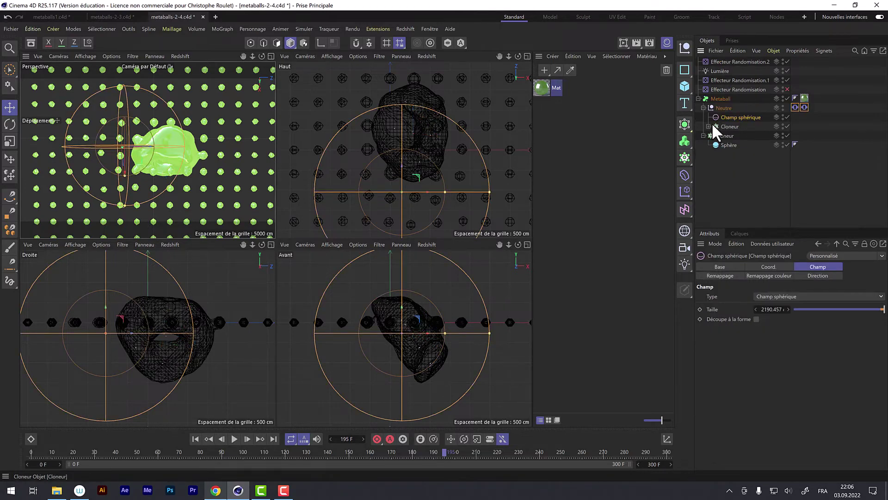
pyautogui.click(727, 124)
pyautogui.click(726, 115)
pyautogui.click(708, 126)
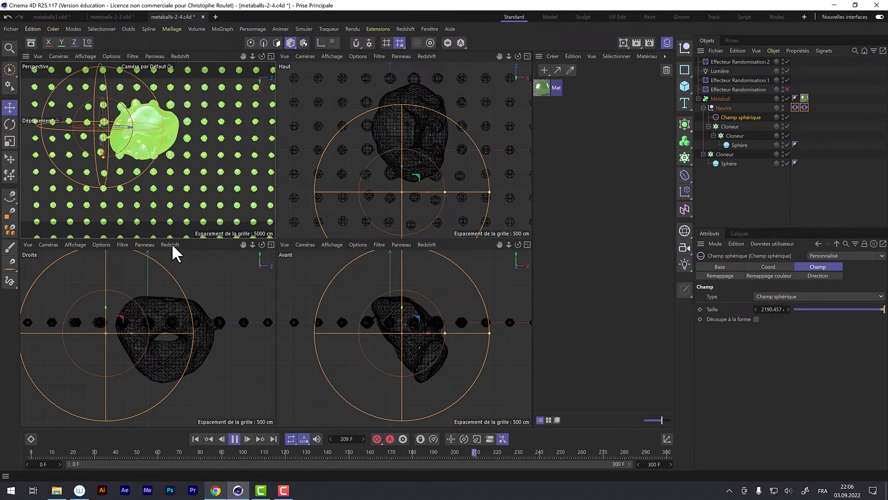
pyautogui.click(234, 439)
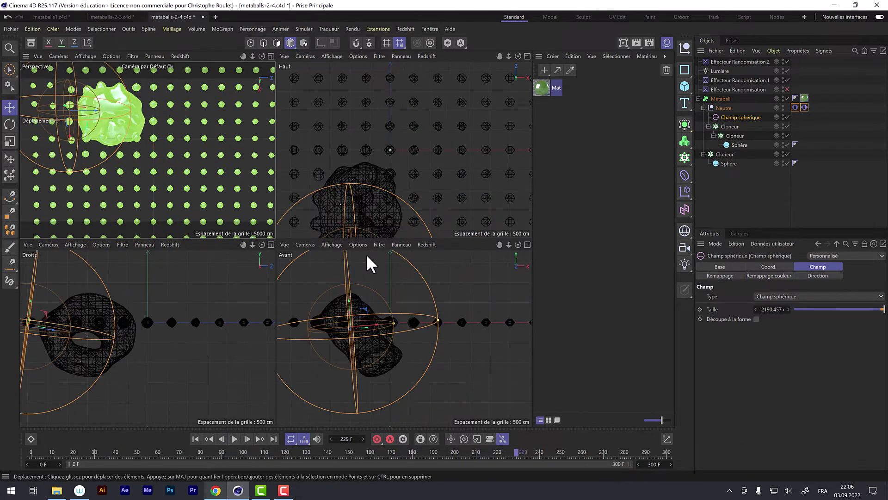
# Recentre the spherical field on the metaball in the top and front views and play the animation in the enlarged perspective view.
pyautogui.moveTo(396, 182); pyautogui.dragTo(437, 123)
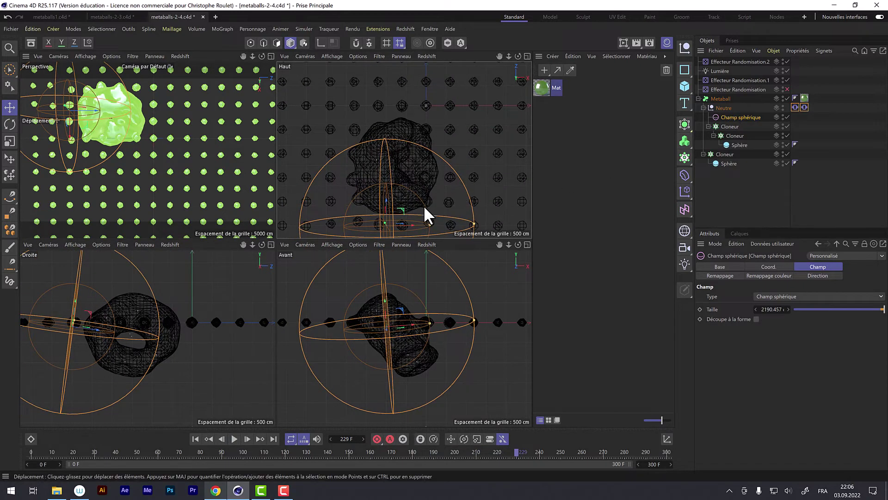
pyautogui.press('e')
pyautogui.moveTo(386, 203); pyautogui.dragTo(388, 137)
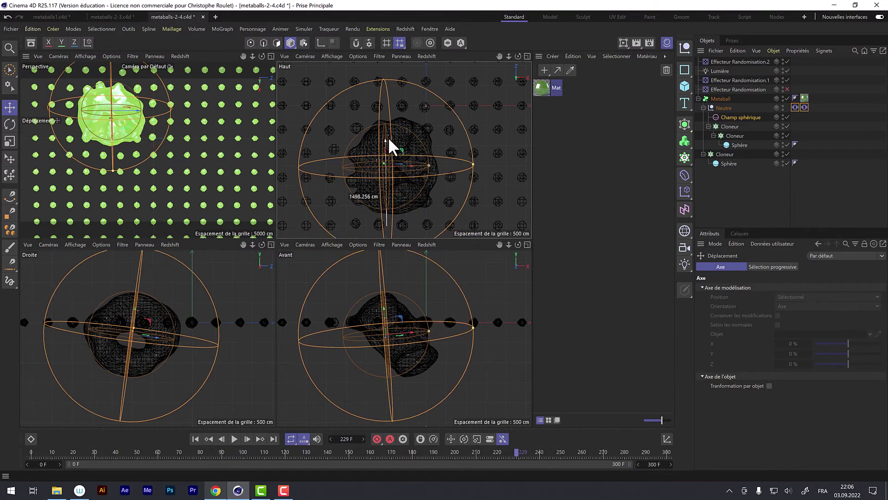
pyautogui.moveTo(413, 332); pyautogui.dragTo(416, 327)
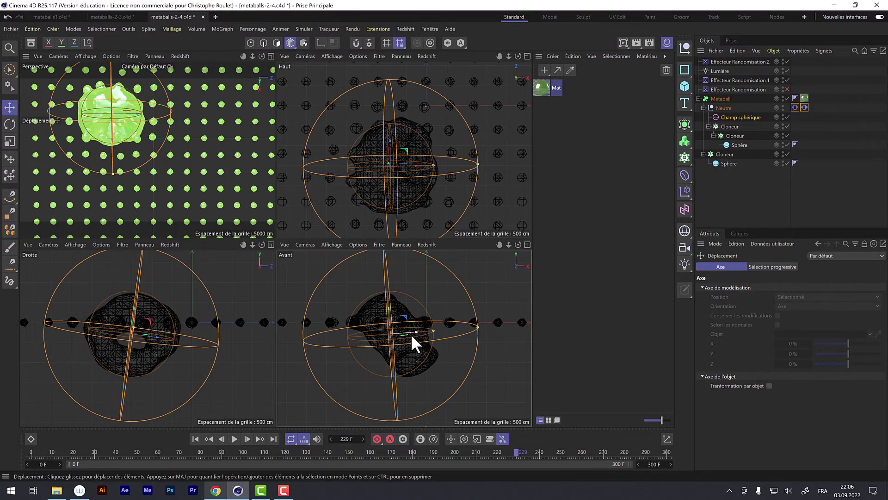
pyautogui.click(234, 438)
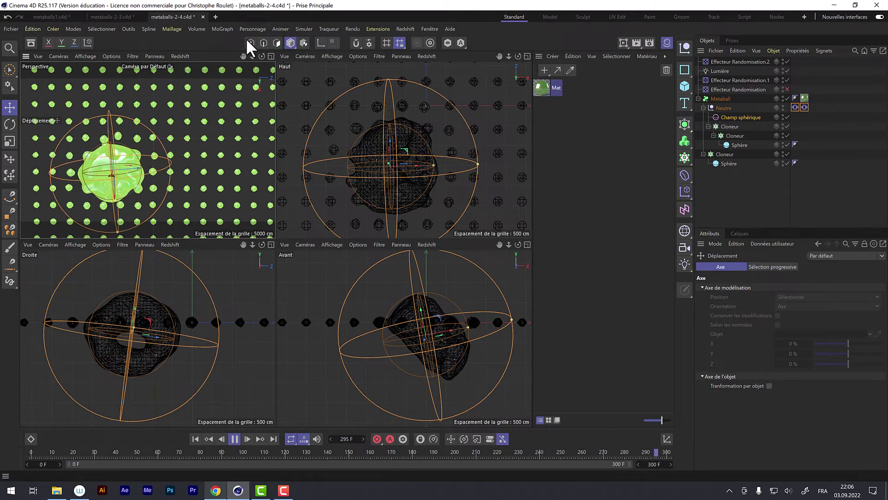
pyautogui.click(271, 56)
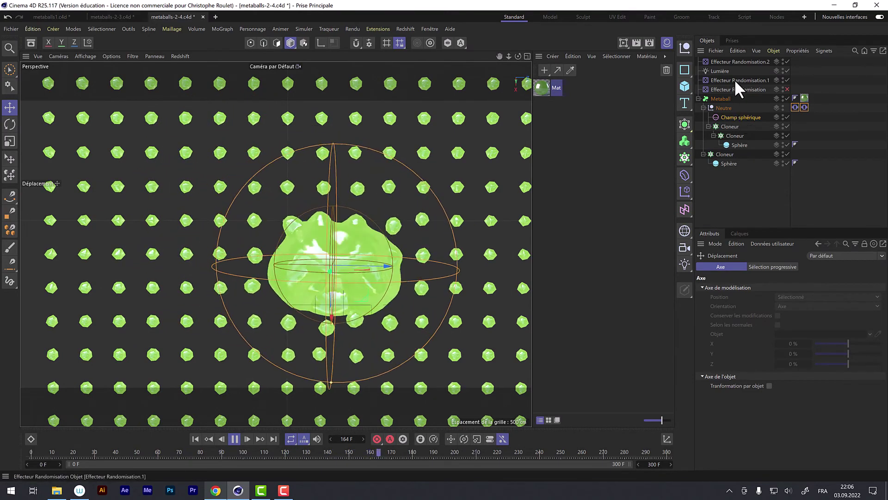
# Set the animation speed of Effecteur Randomisation.2 to 400 %.
pyautogui.click(731, 61)
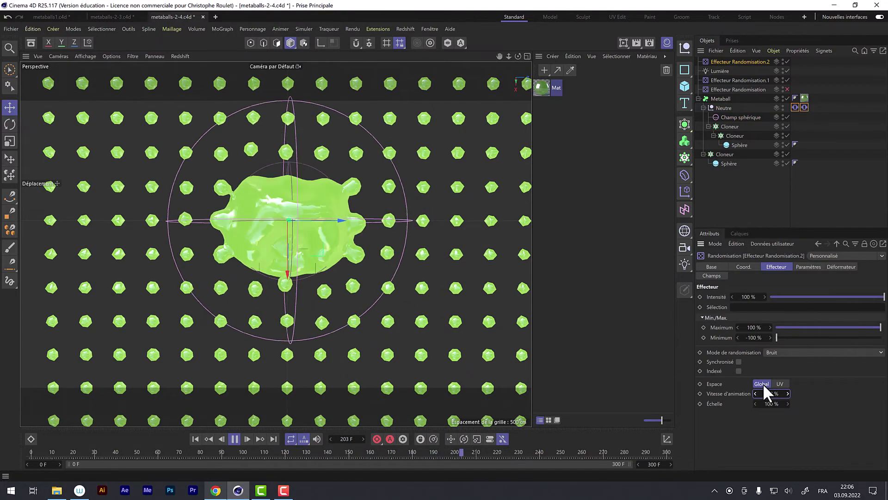
pyautogui.moveTo(763, 392); pyautogui.dragTo(785, 403)
pyautogui.write('400')
pyautogui.press('Return')
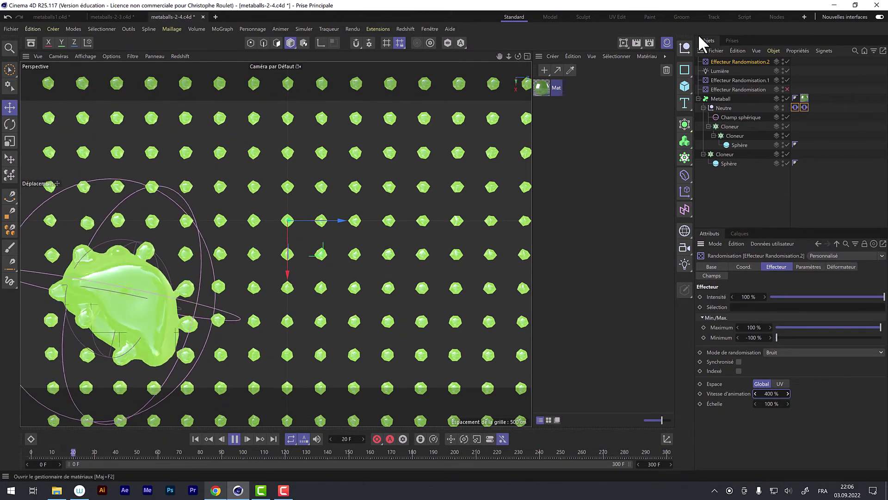
# Enlarge the Champ sphérique around the metaball to a size of about 3021 cm and play the animation.
pyautogui.click(739, 117)
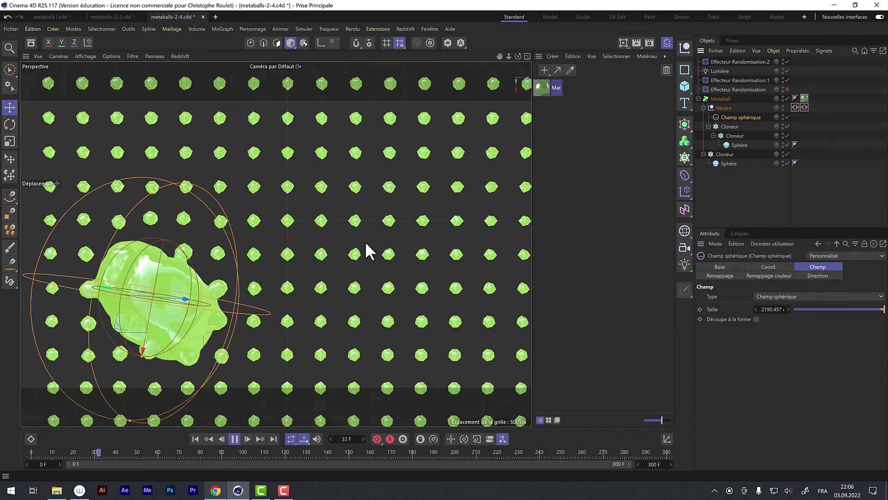
pyautogui.click(234, 438)
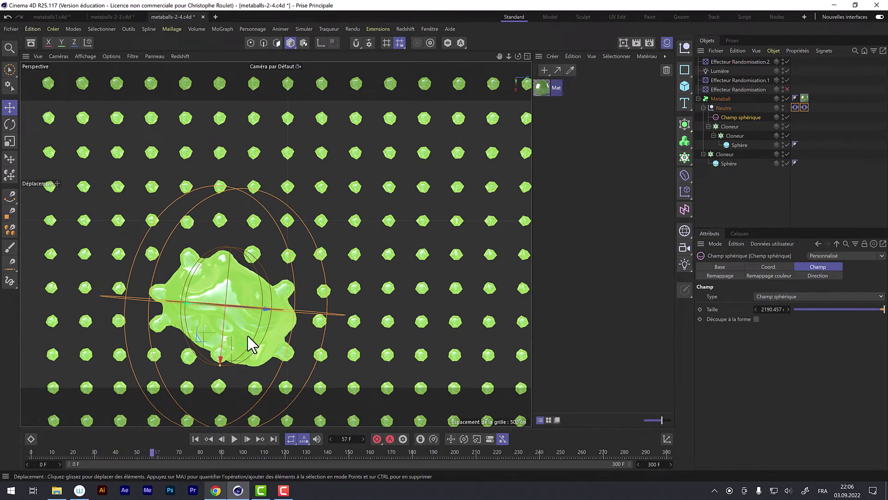
pyautogui.keyDown('alt'); pyautogui.moveTo(263, 310); pyautogui.dragTo(273, 252); pyautogui.keyUp('alt')
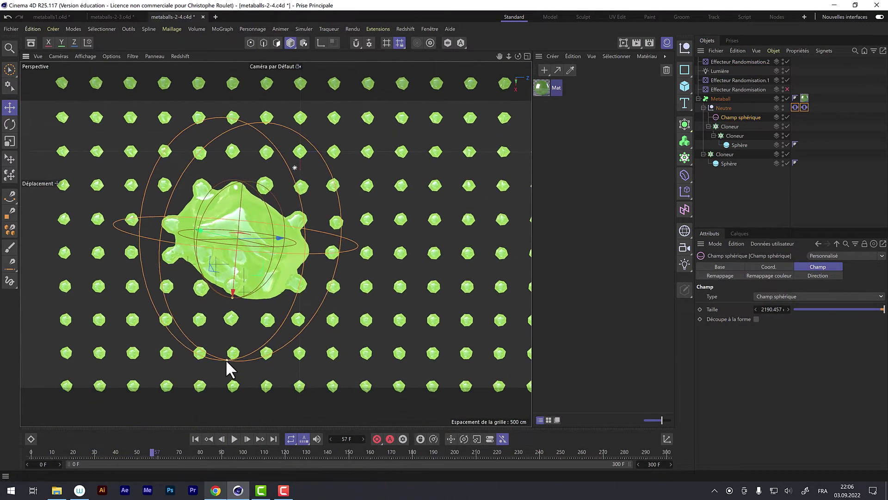
pyautogui.moveTo(224, 389); pyautogui.dragTo(232, 408)
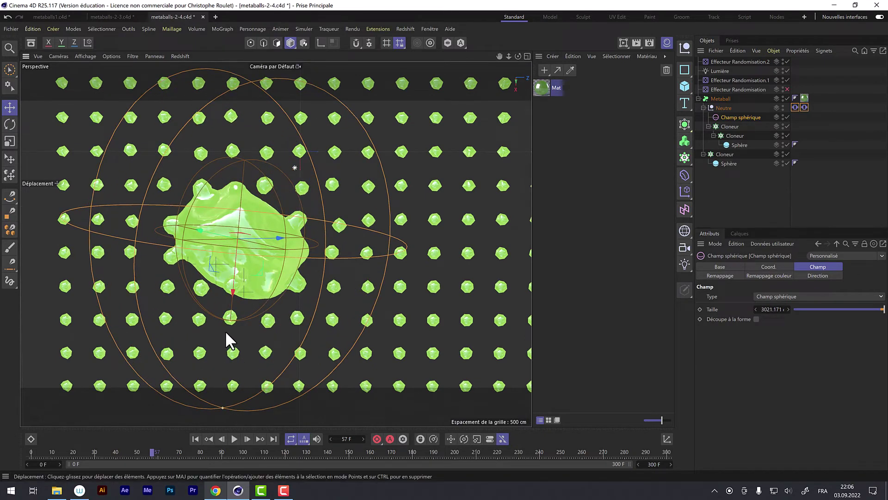
pyautogui.click(235, 439)
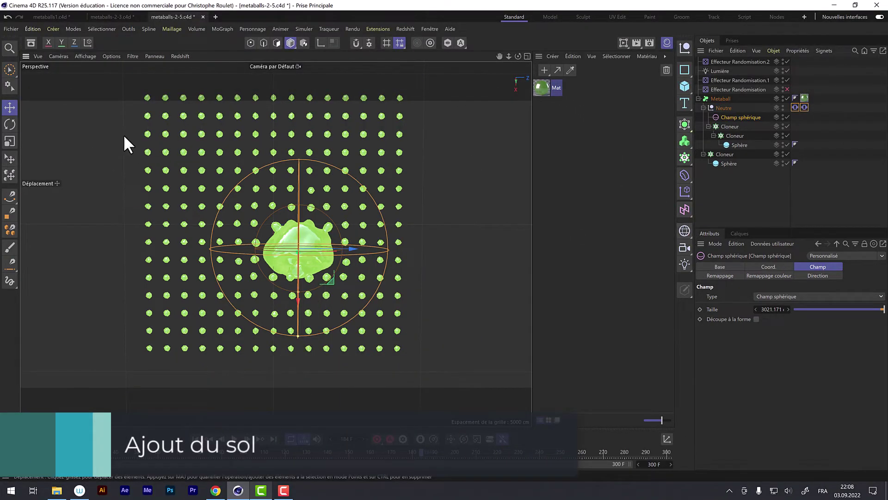
# Add a Sol object to the scene and apply a new material to it.
pyautogui.click(684, 229)
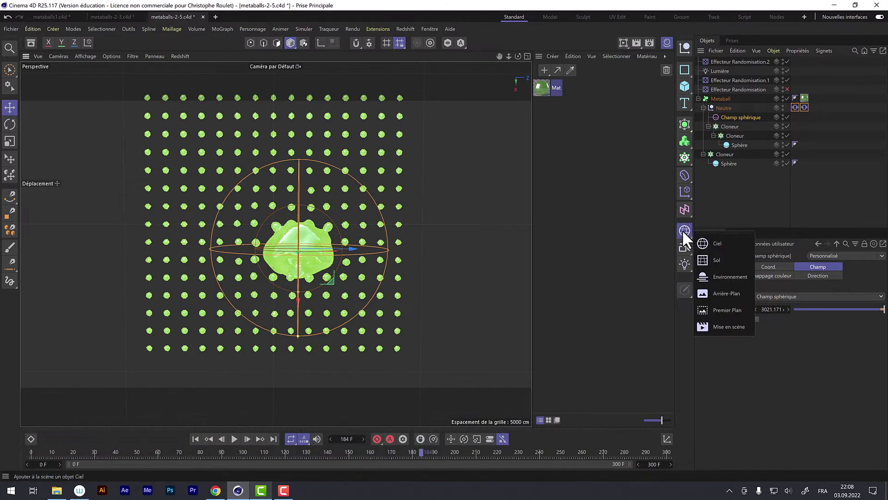
pyautogui.click(717, 257)
pyautogui.doubleClick(557, 115)
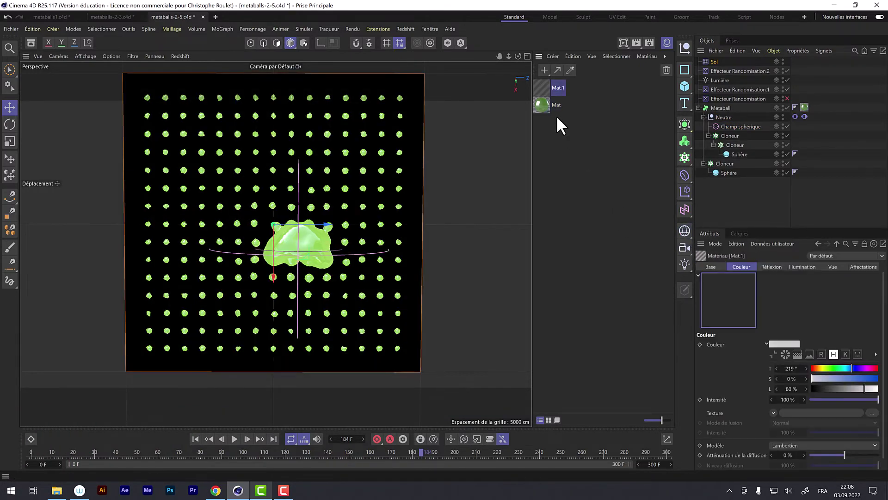
pyautogui.moveTo(541, 87); pyautogui.dragTo(715, 62)
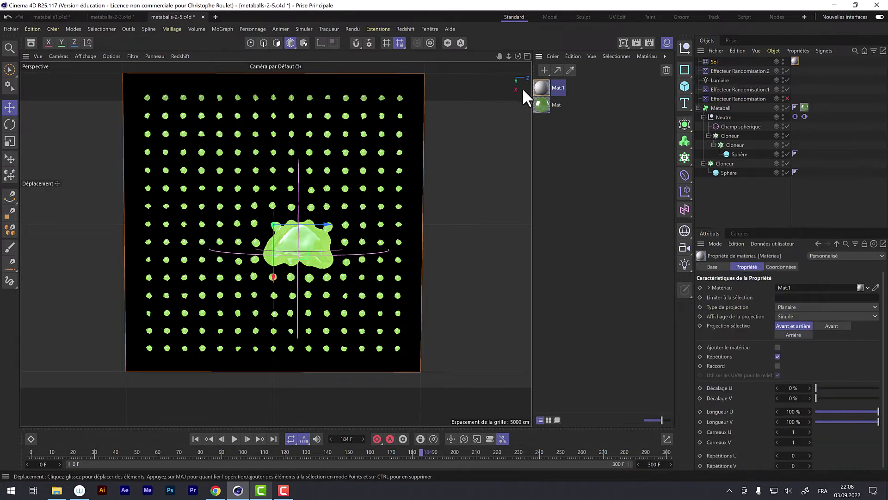
# Make the floor material's colour pure white by raising its lightness to 100 %.
pyautogui.click(540, 87)
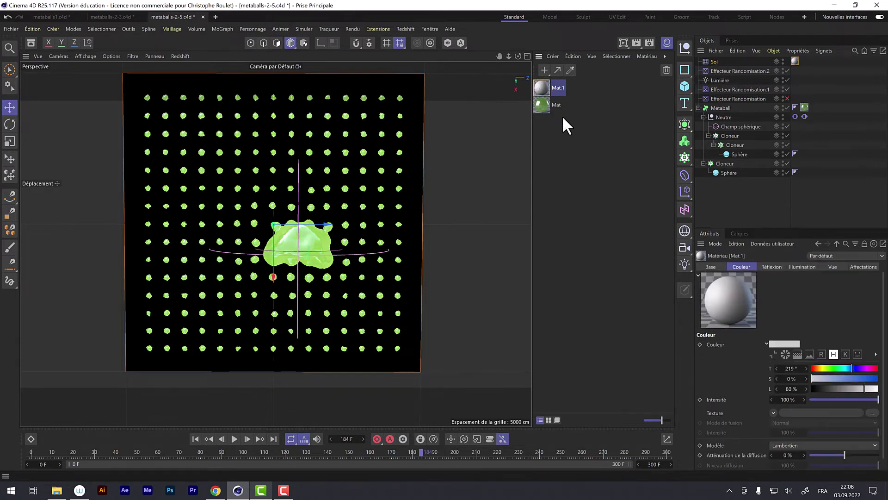
pyautogui.doubleClick(540, 84)
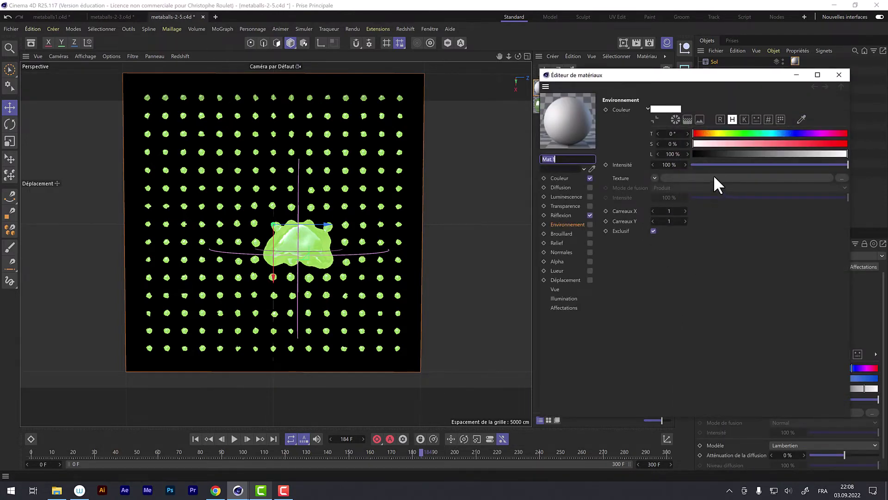
pyautogui.click(568, 179)
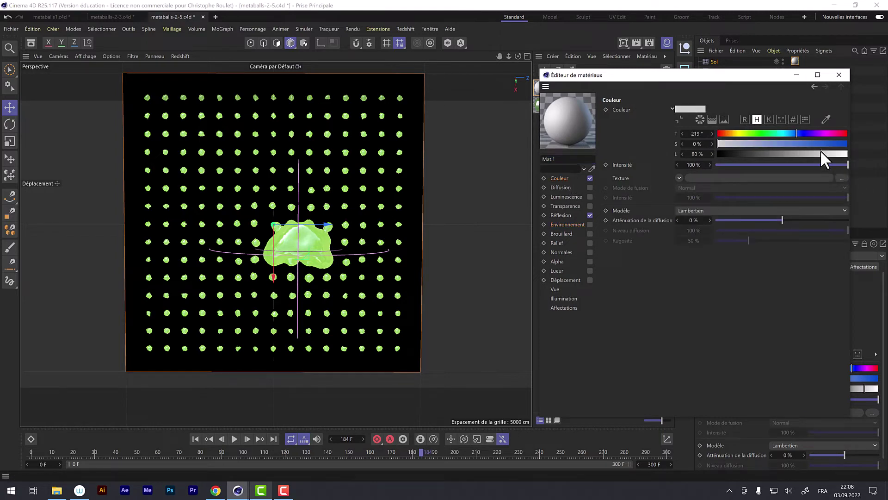
pyautogui.click(839, 74)
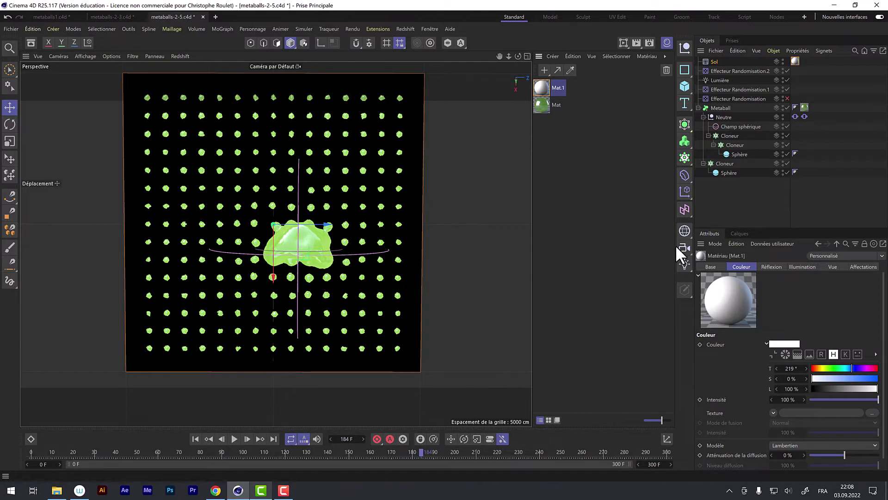
# Add a second light and move it beyond the grid along negative X and slightly upward, using the top and front views.
pyautogui.click(683, 266)
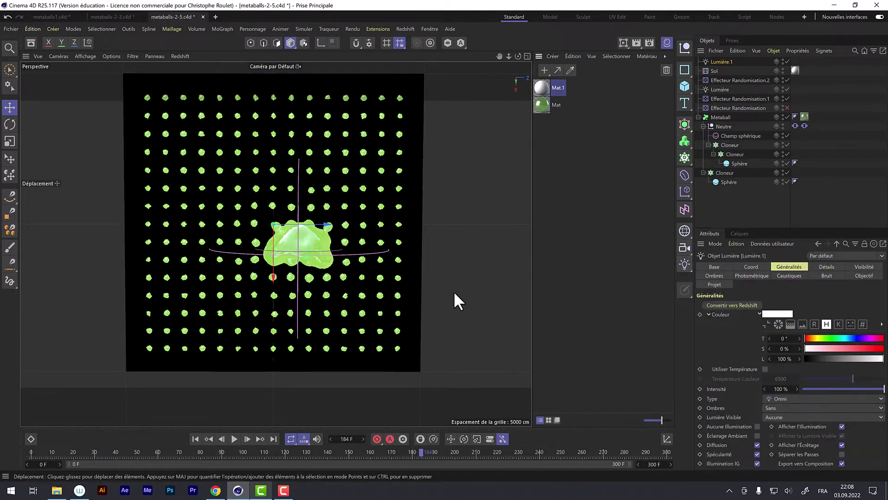
pyautogui.middleClick(421, 246)
pyautogui.press('h')
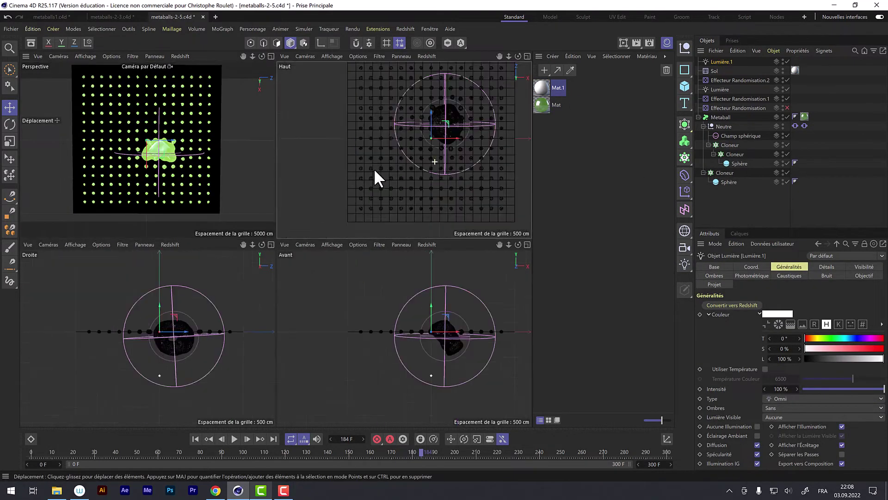
pyautogui.moveTo(418, 176); pyautogui.dragTo(320, 183)
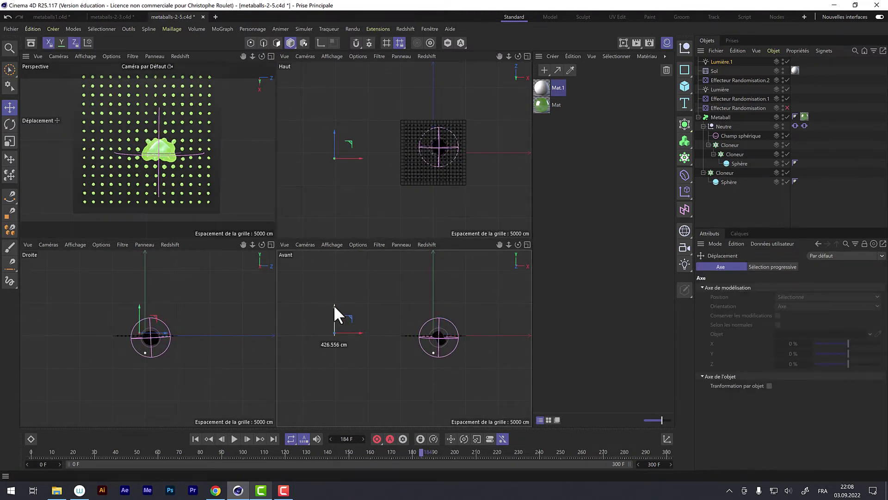
pyautogui.middleClick(122, 127)
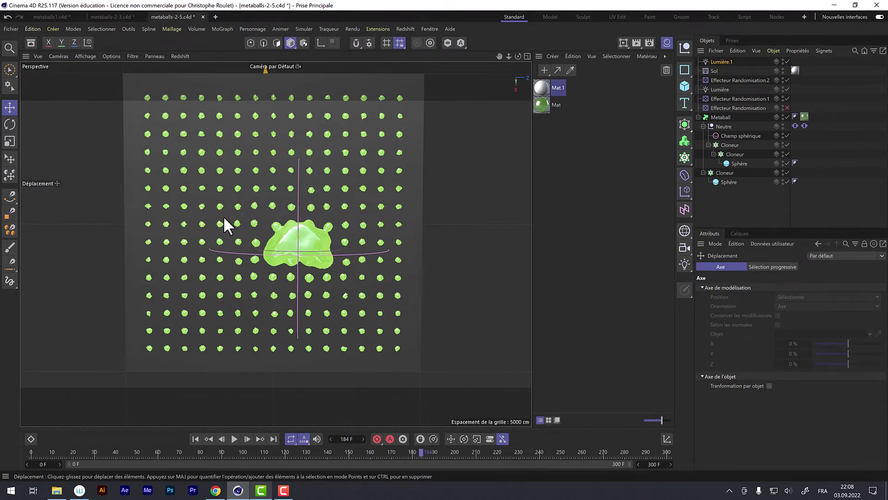
# Set the new light's shadows to Raytrace (ombres franches) and start an interactive render region in the perspective view.
pyautogui.click(714, 60)
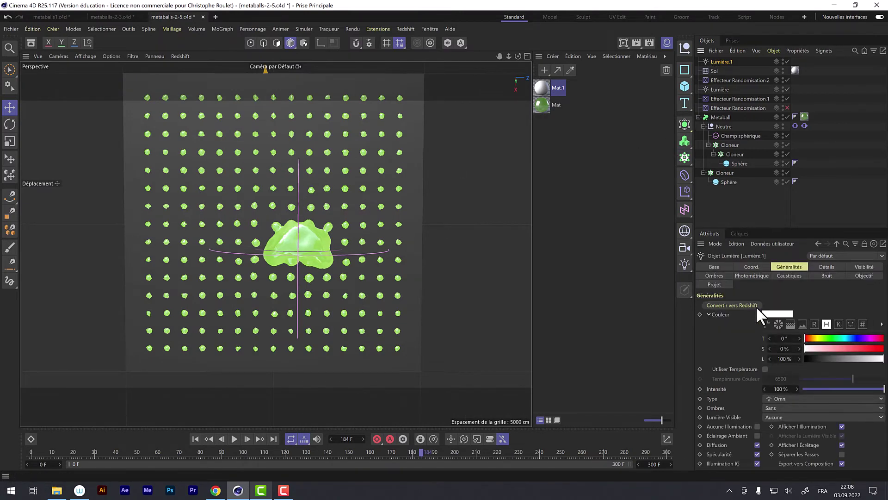
pyautogui.click(777, 408)
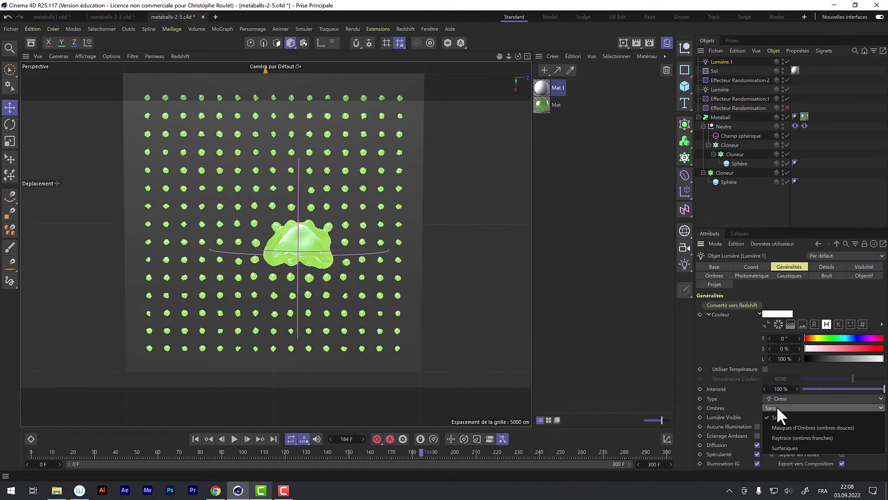
pyautogui.click(776, 436)
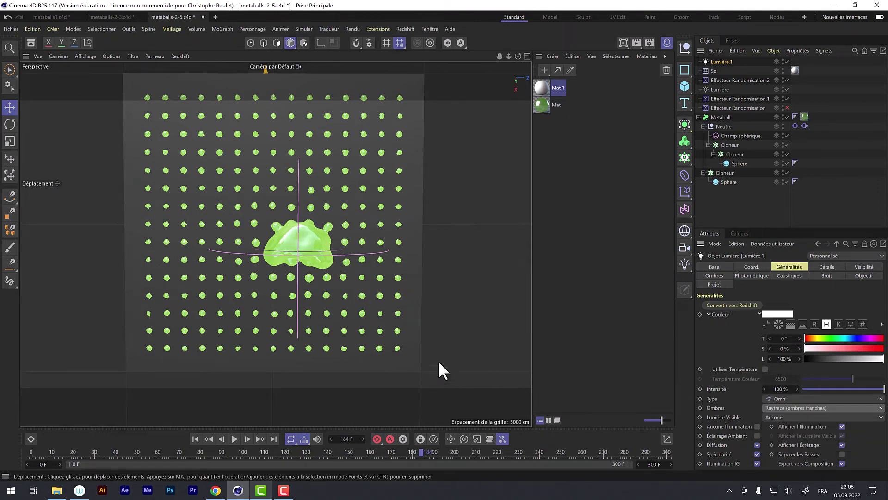
pyautogui.hotkey('alt', 'r')
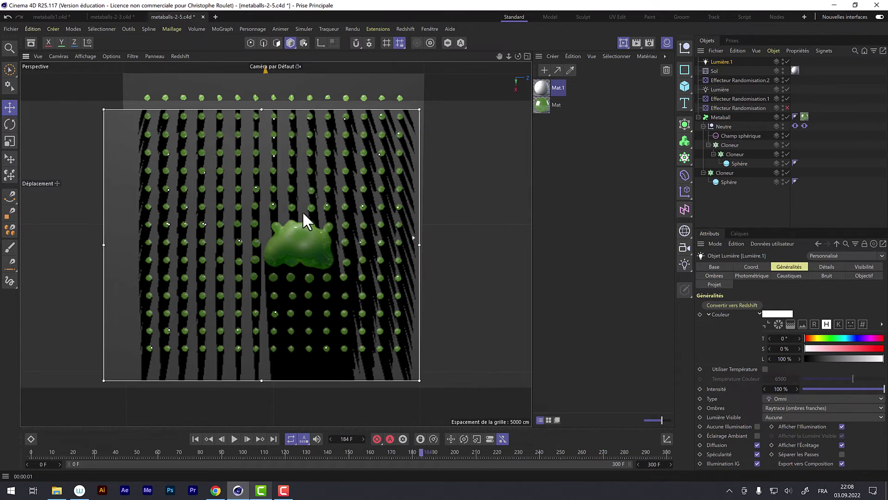
# Move Lumière.1 in the top view diagonally beyond the grid's negative X, negative Z corner and return to the enlarged perspective view.
pyautogui.middleClick(332, 195)
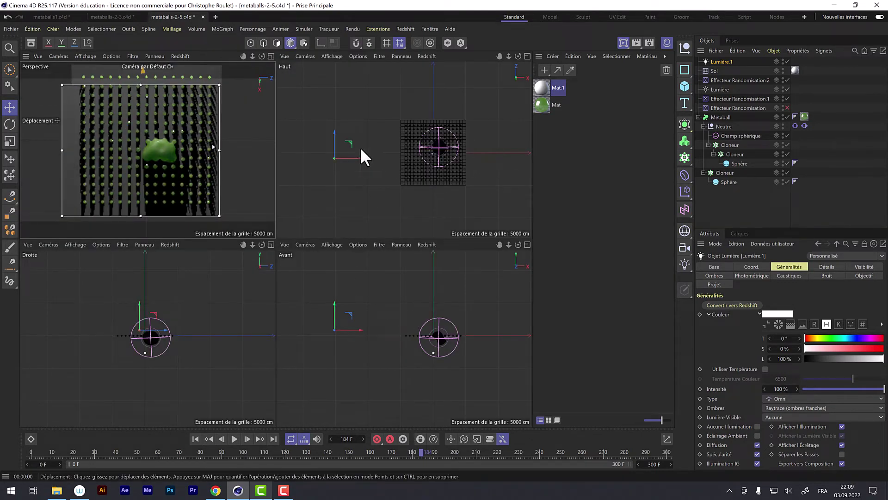
pyautogui.moveTo(361, 148); pyautogui.dragTo(349, 214)
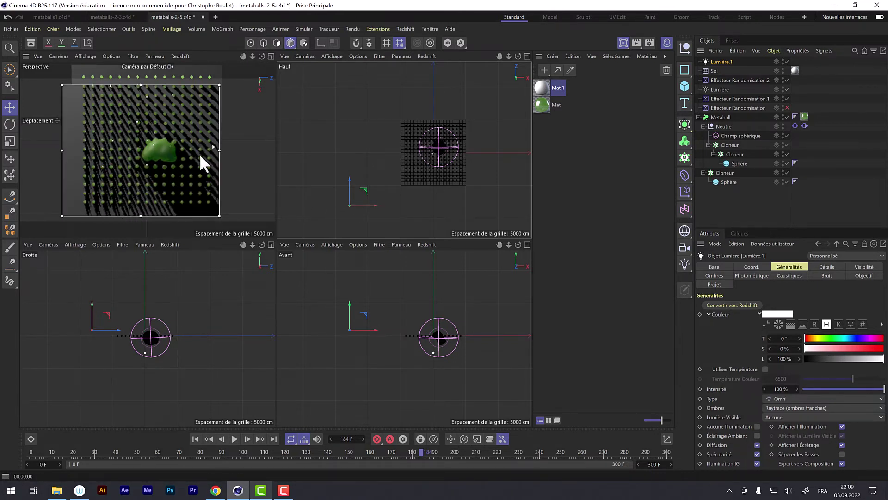
pyautogui.moveTo(381, 202); pyautogui.dragTo(321, 240)
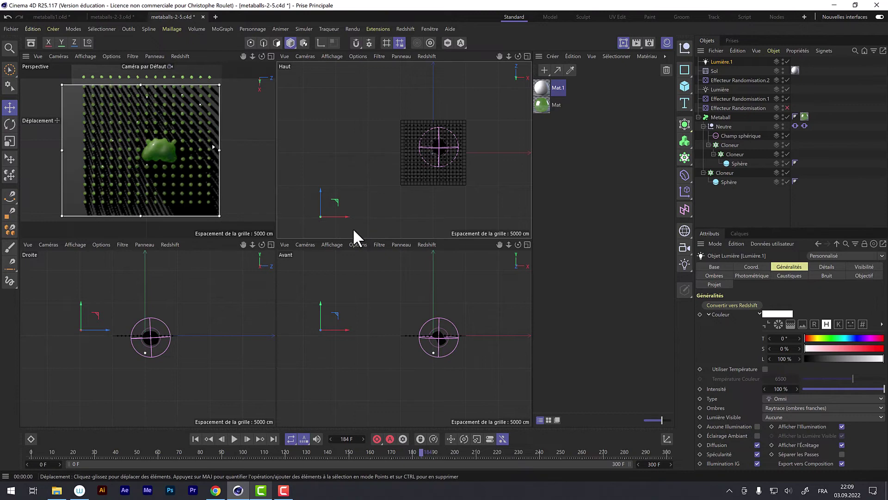
pyautogui.middleClick(267, 193)
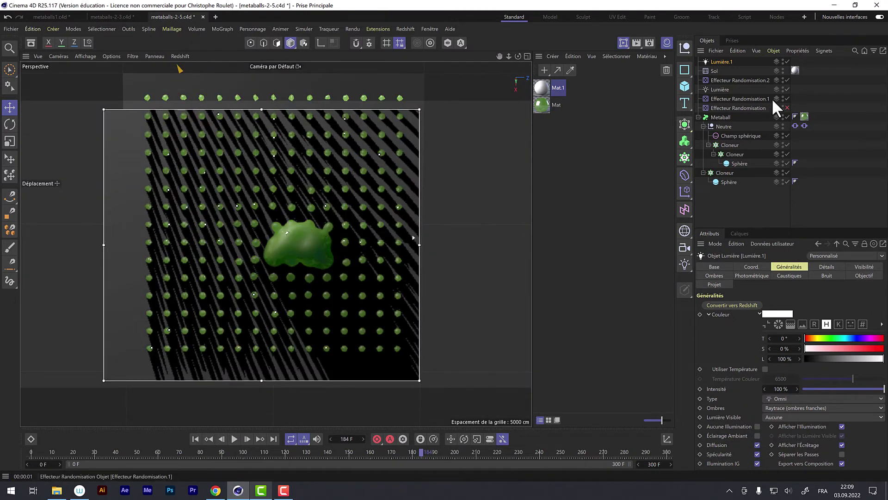
# Reduce the intensity of Lumière.1 to 42 % and play the animation to check the shadows.
pyautogui.click(787, 62)
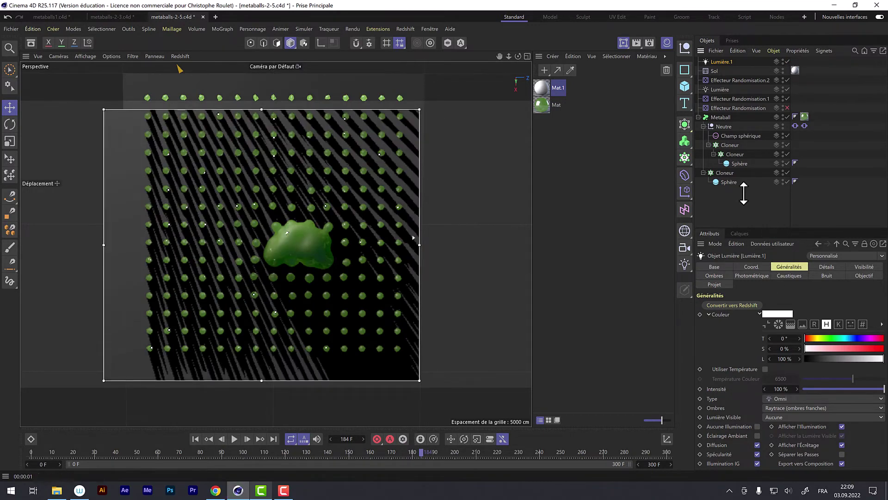
pyautogui.click(821, 387)
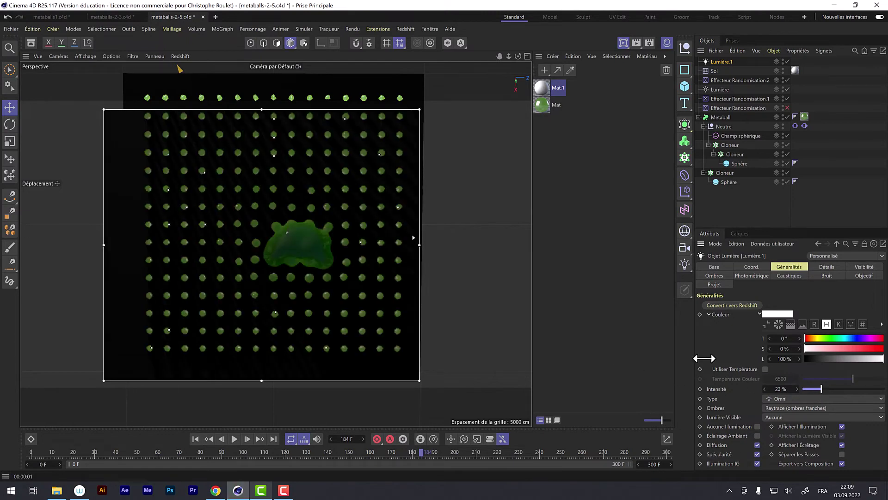
pyautogui.click(844, 388)
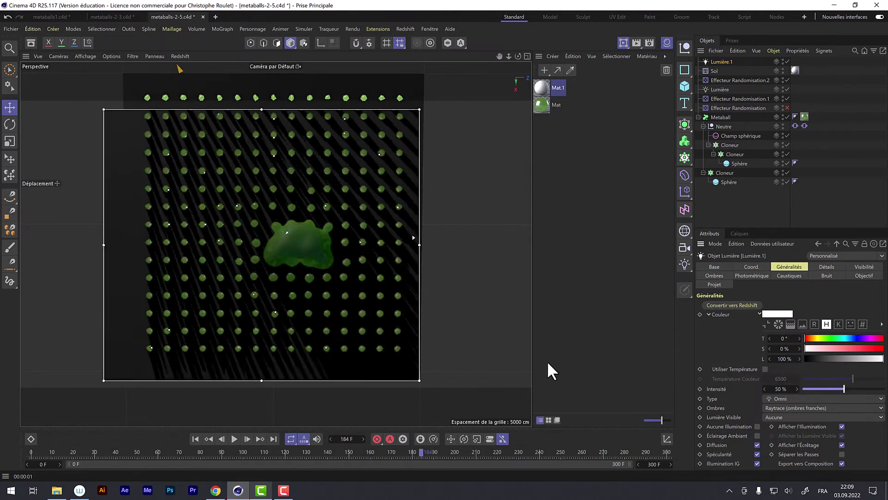
pyautogui.click(839, 386)
pyautogui.click(234, 438)
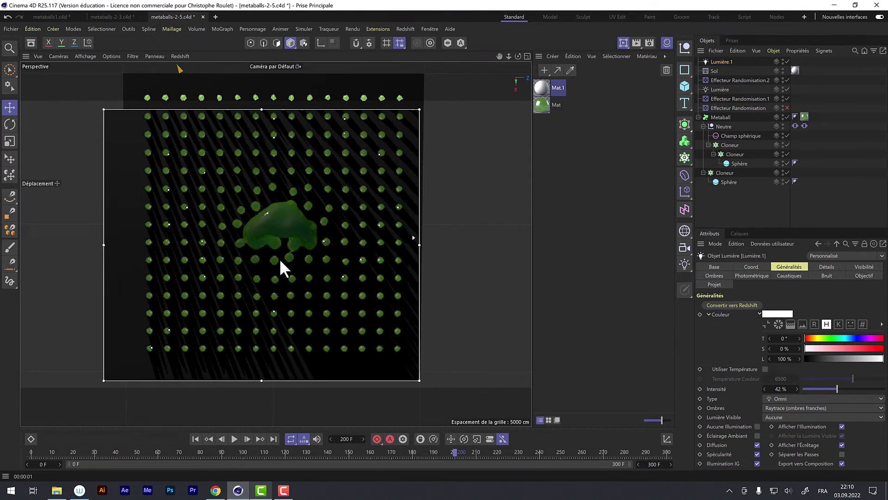
pyautogui.click(234, 438)
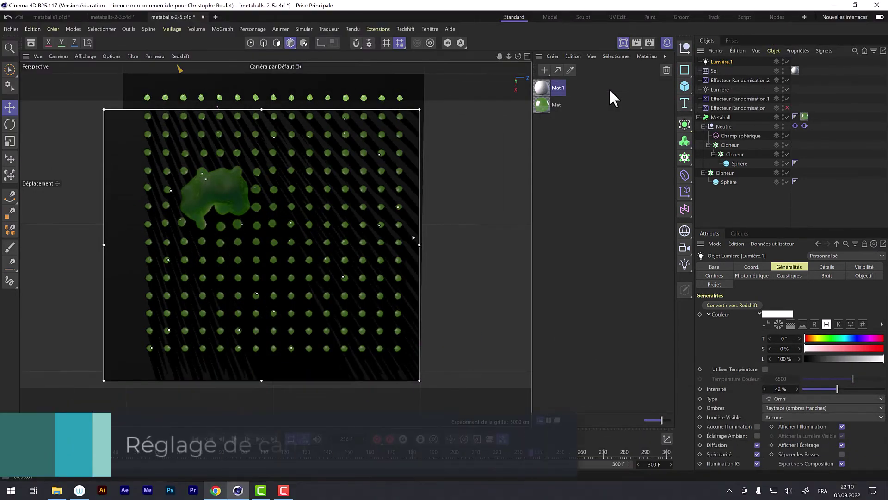
# Add a target camera and move its target, Caméra.Cible.1, onto the metaball using the front and top views.
pyautogui.click(687, 248)
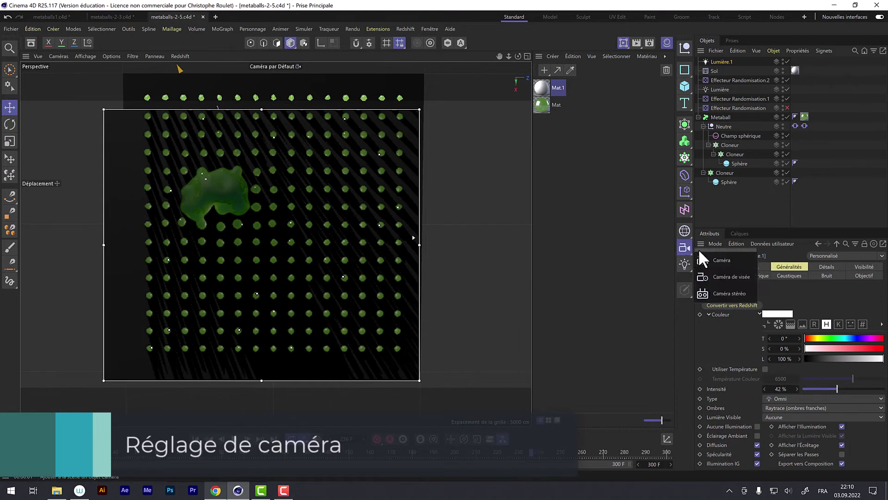
pyautogui.click(710, 273)
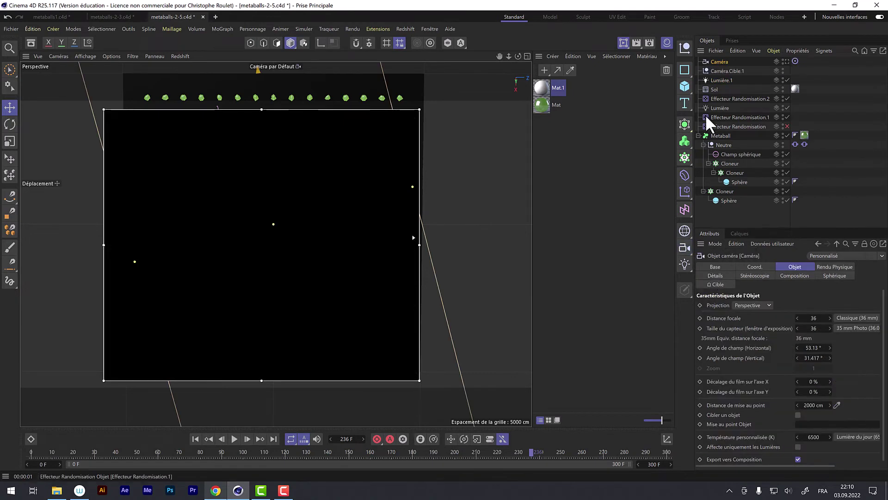
pyautogui.click(720, 70)
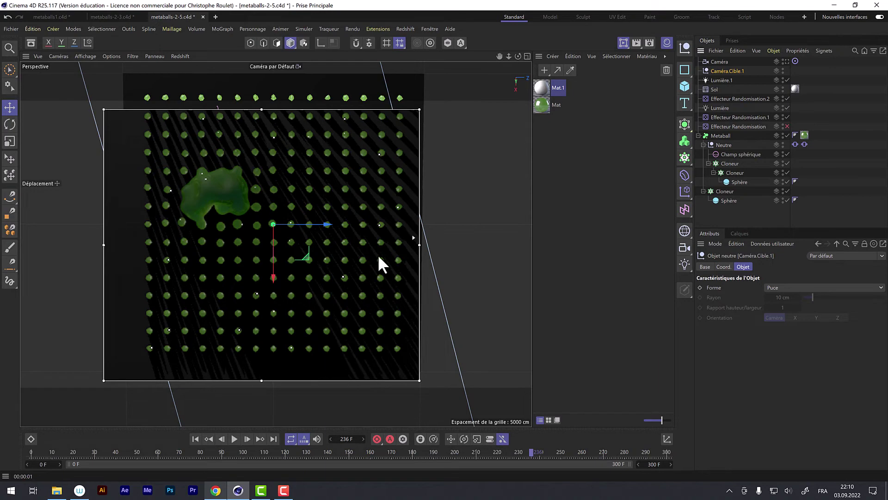
pyautogui.middleClick(401, 205)
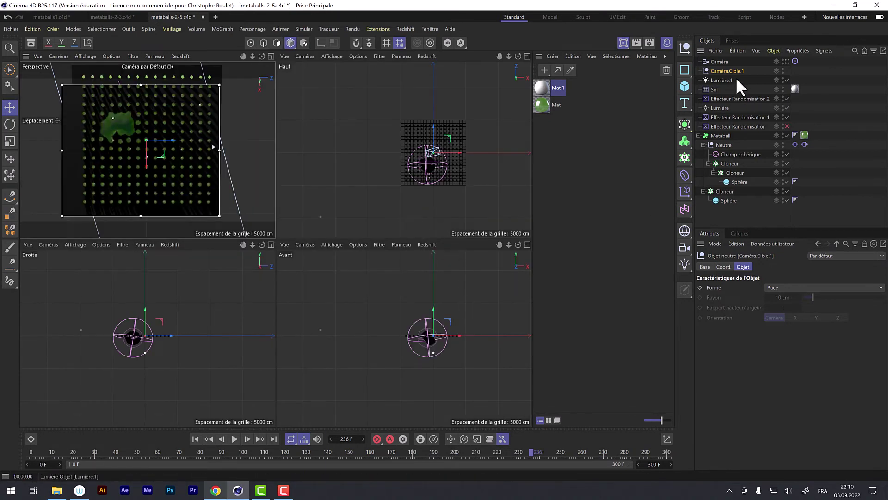
pyautogui.press('h')
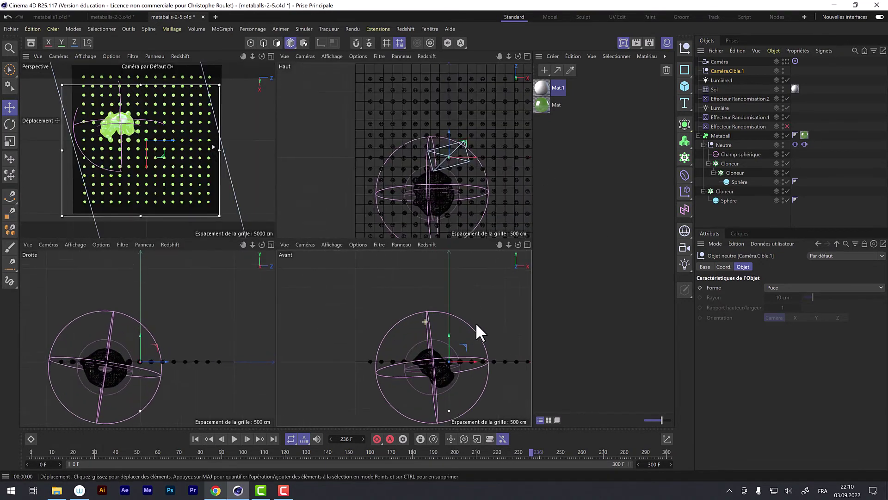
pyautogui.moveTo(445, 300); pyautogui.dragTo(420, 354)
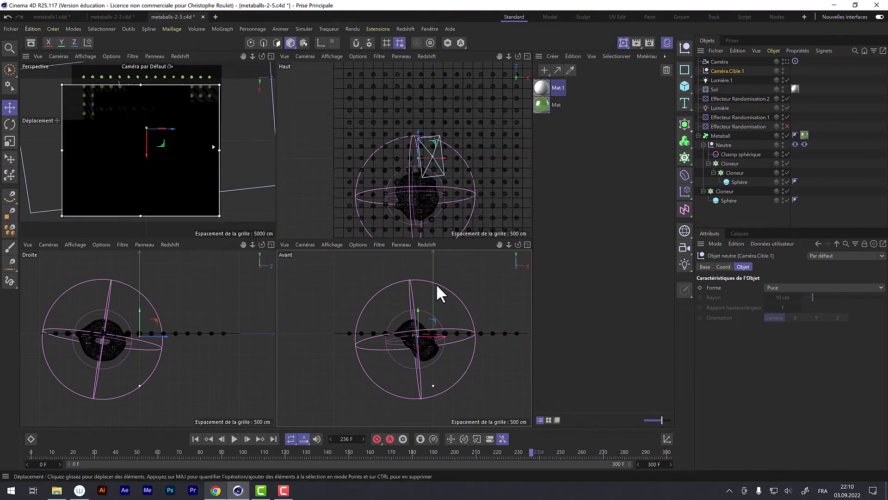
pyautogui.moveTo(418, 129); pyautogui.dragTo(420, 156)
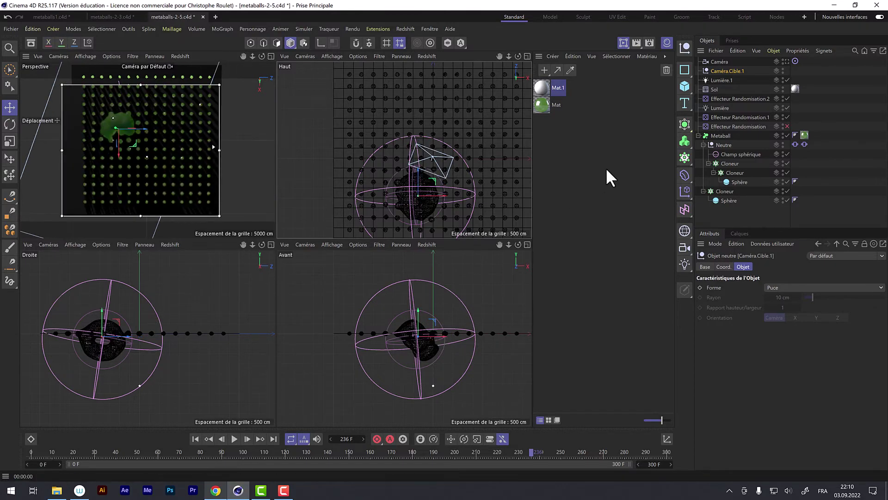
# Select the camera to check its placement above the grid and play the animation in the enlarged perspective view.
pyautogui.click(720, 60)
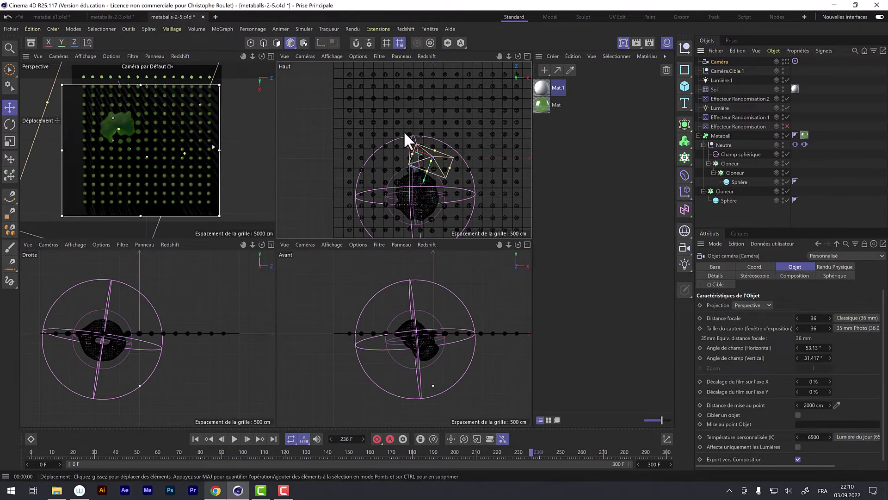
pyautogui.keyDown('alt'); pyautogui.moveTo(465, 306); pyautogui.dragTo(431, 323, button='right'); pyautogui.keyUp('alt')
pyautogui.keyDown('alt'); pyautogui.moveTo(437, 303); pyautogui.dragTo(386, 355, button='middle'); pyautogui.keyUp('alt')
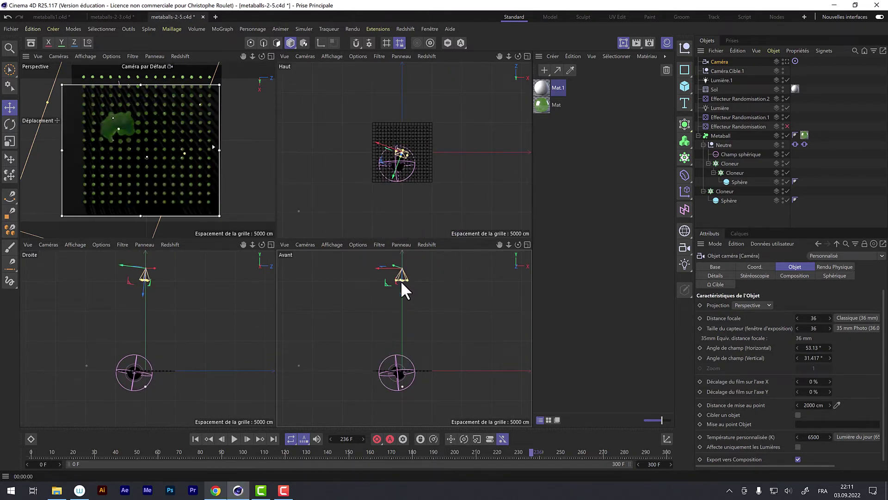
pyautogui.click(234, 438)
pyautogui.click(271, 56)
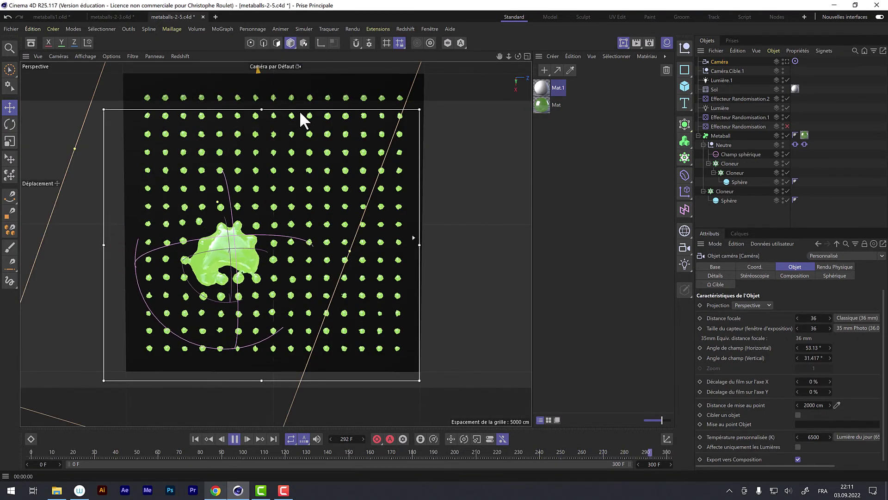
# Look through the target camera and set its focal length to 87 mm.
pyautogui.click(787, 61)
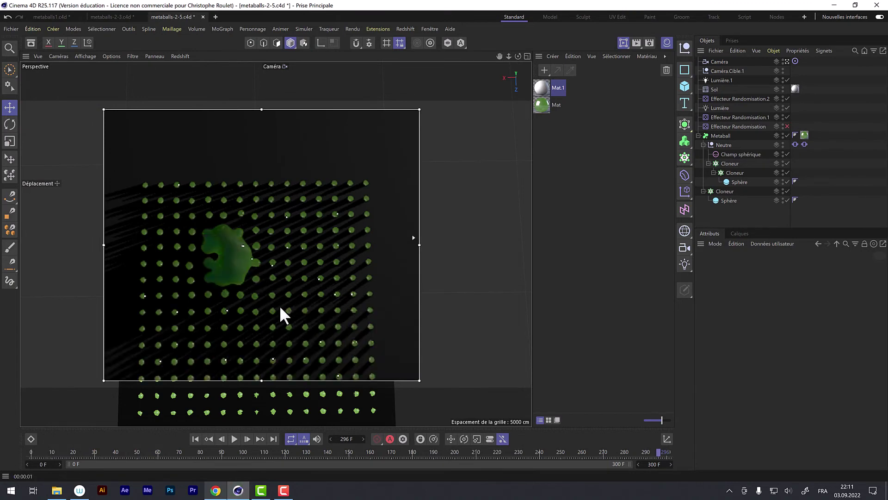
pyautogui.click(720, 60)
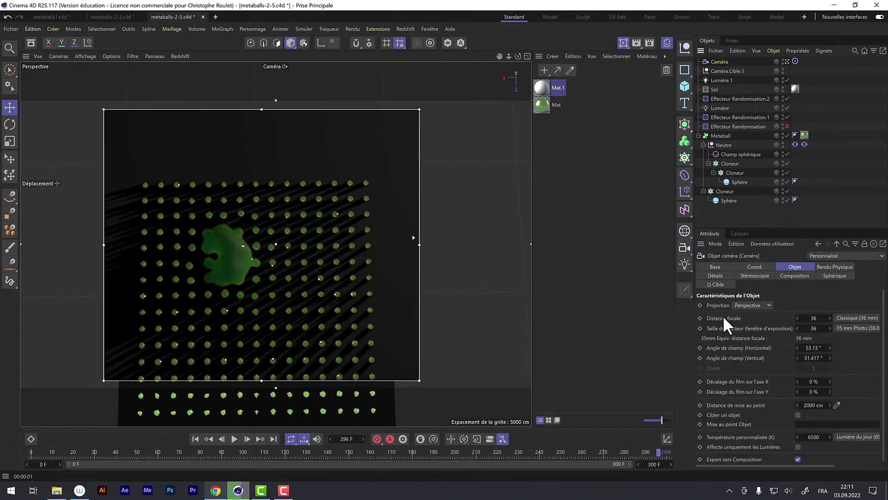
pyautogui.moveTo(817, 319); pyautogui.dragTo(876, 320)
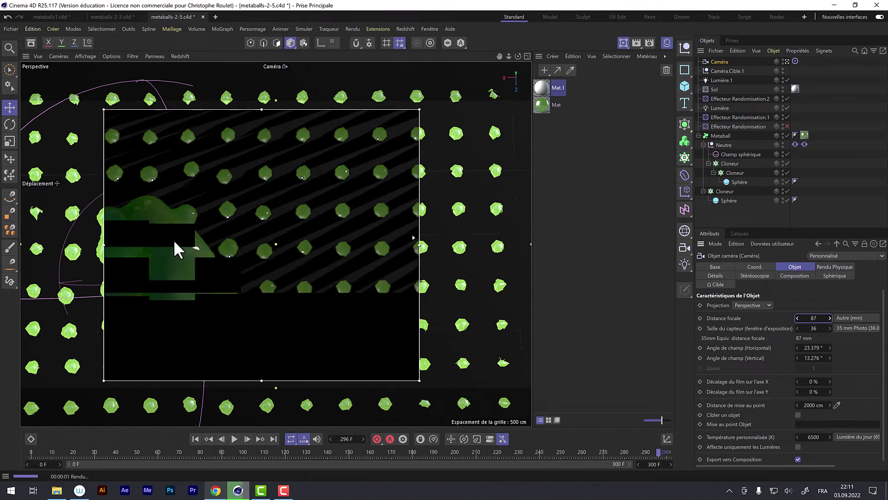
# Move Caméra.Cible.1 along X and Z onto the metaball in the front and right views and return to the enlarged camera view.
pyautogui.middleClick(440, 255)
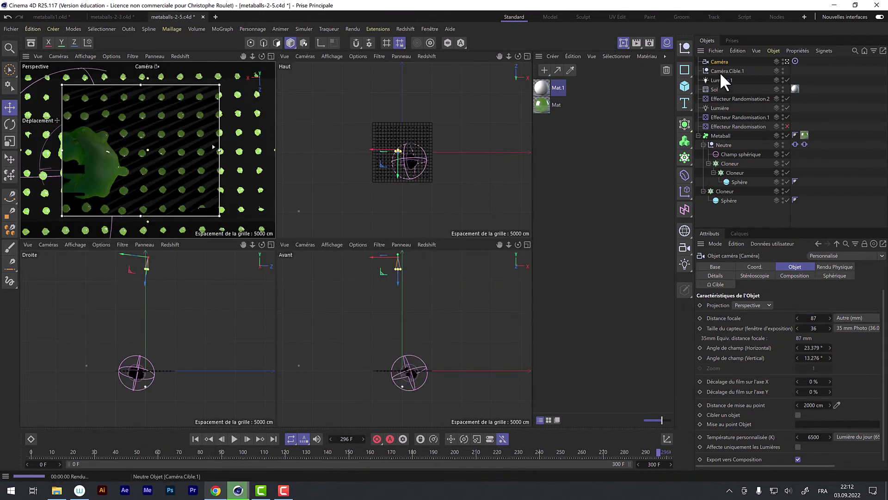
pyautogui.click(719, 72)
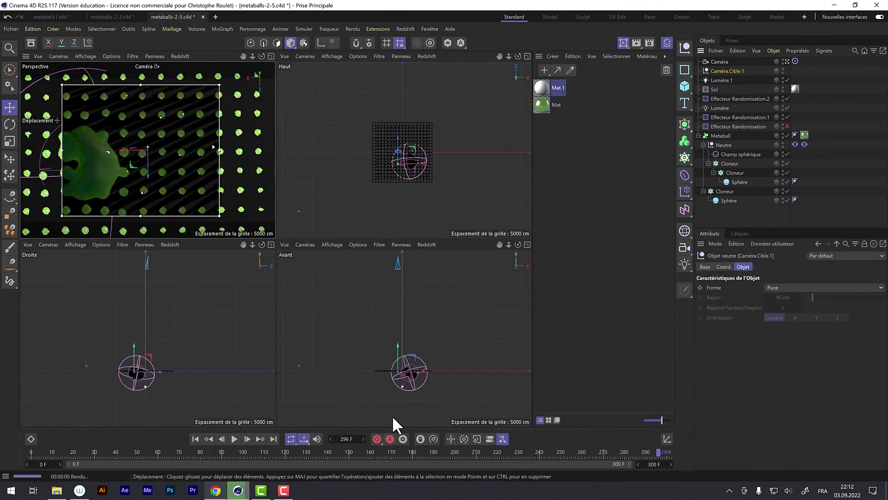
pyautogui.moveTo(421, 370); pyautogui.dragTo(437, 371)
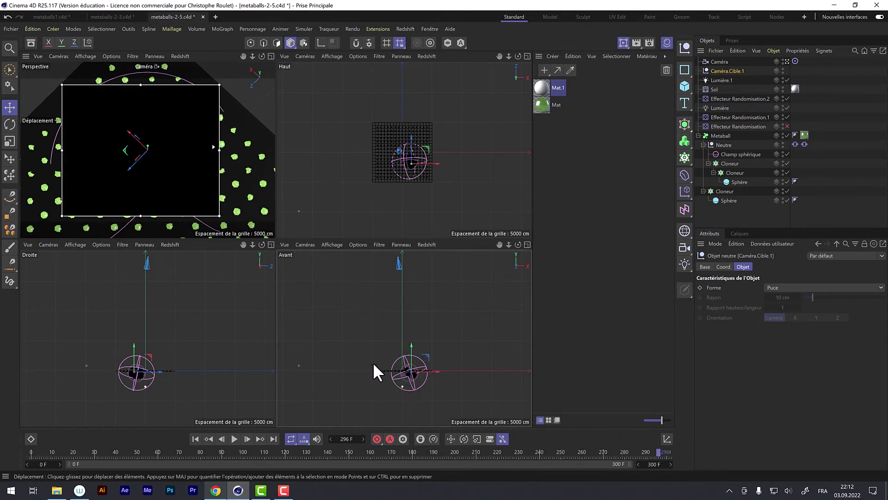
pyautogui.moveTo(158, 369); pyautogui.dragTo(163, 368)
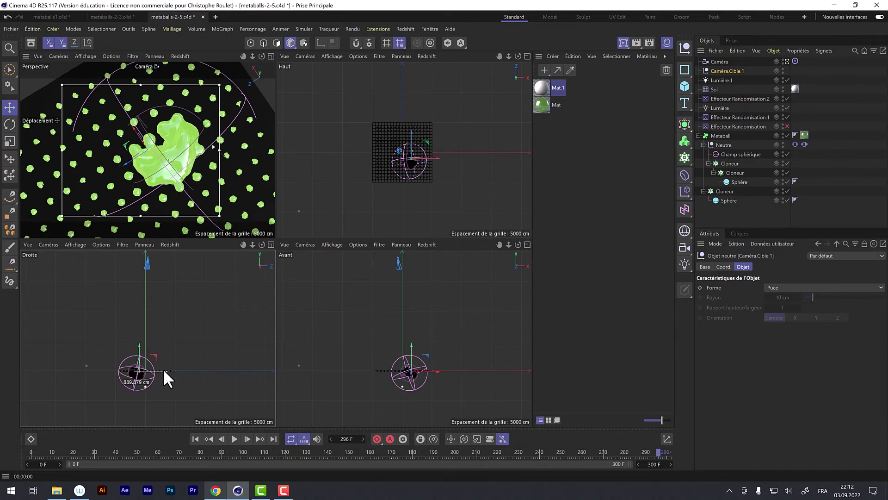
pyautogui.middleClick(196, 154)
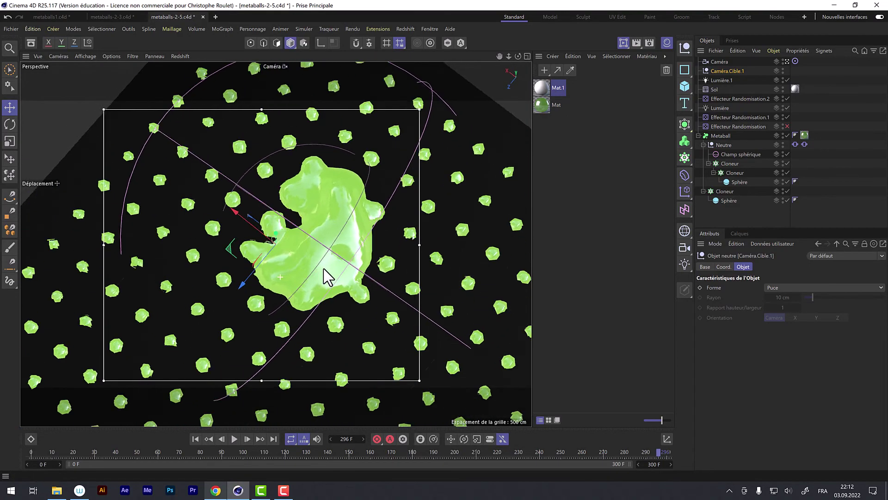
# Orbit the camera and make Caméra.Cible.1 a child of Neutre, playing the animation to check that it follows the metaball.
pyautogui.keyDown('alt'); pyautogui.moveTo(373, 245); pyautogui.dragTo(396, 270); pyautogui.keyUp('alt')
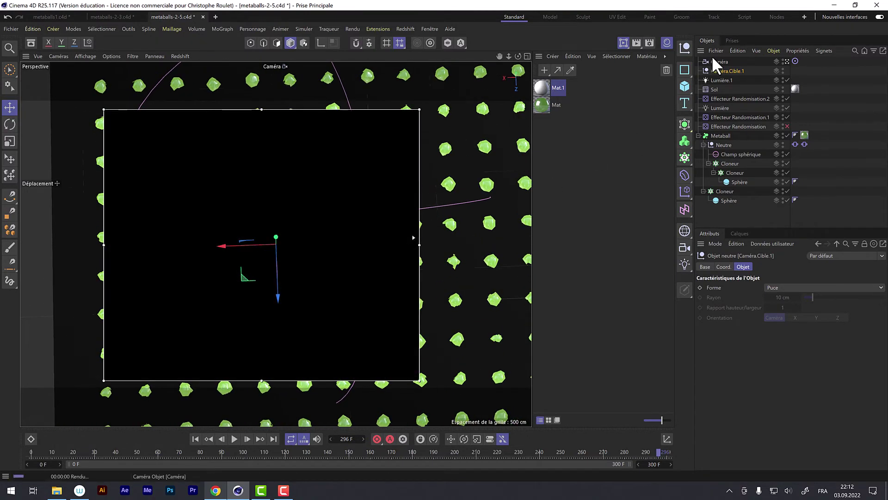
pyautogui.moveTo(723, 69); pyautogui.dragTo(715, 151)
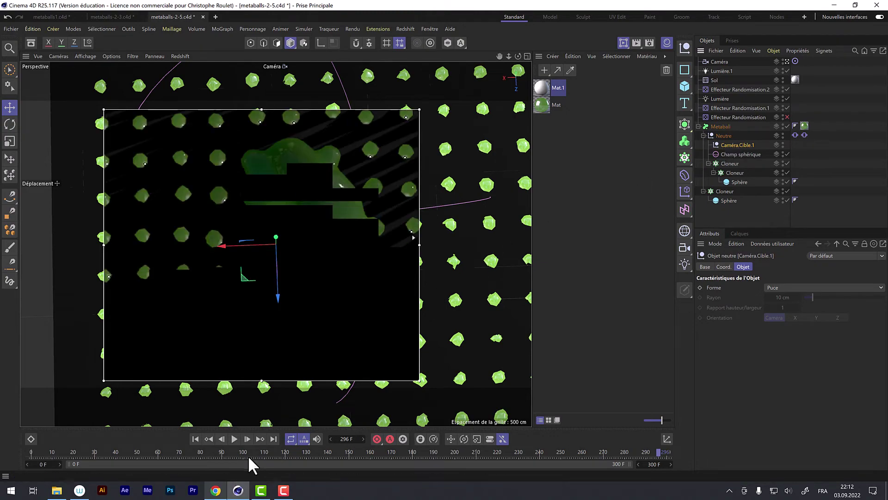
pyautogui.click(234, 437)
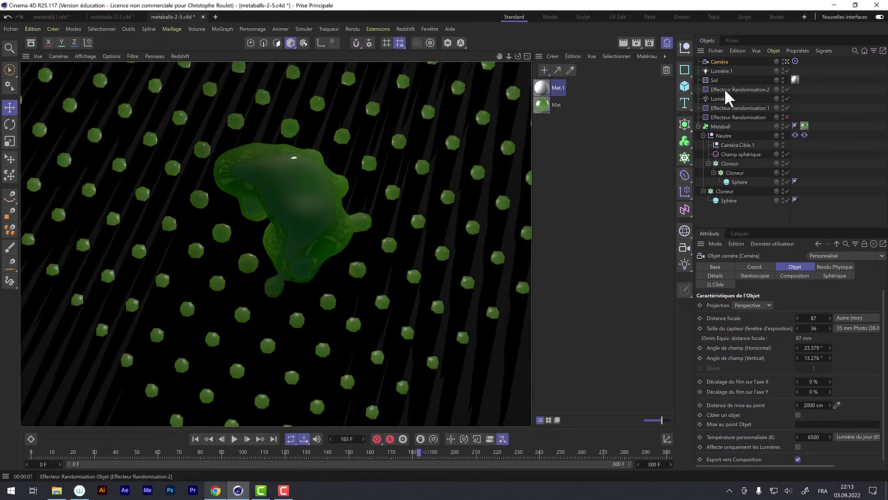
pyautogui.click(720, 71)
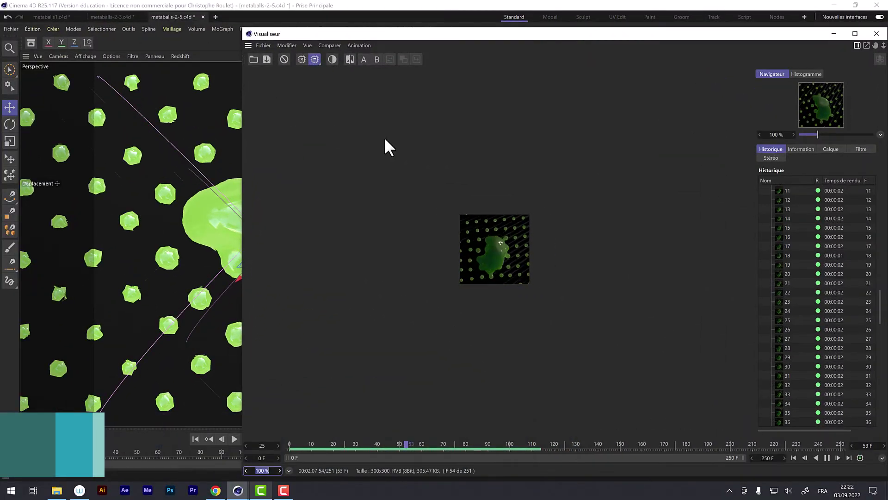
# Reposition the render viewer and review the output settings in the render settings window.
pyautogui.moveTo(423, 35); pyautogui.dragTo(349, 57)
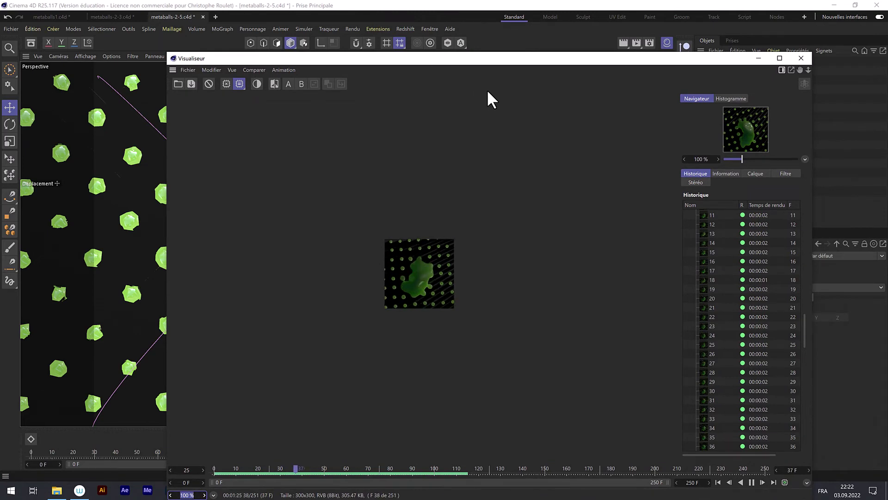
pyautogui.click(649, 42)
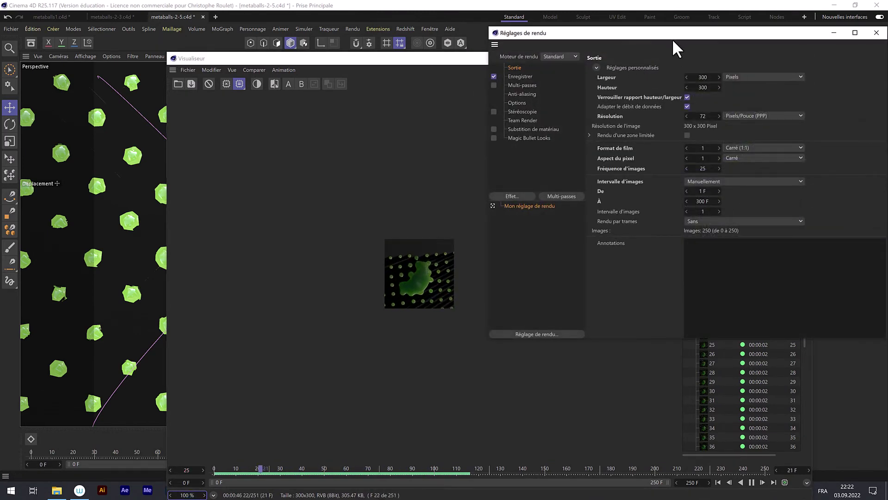
pyautogui.moveTo(672, 39); pyautogui.dragTo(597, 51)
pyautogui.click(803, 45)
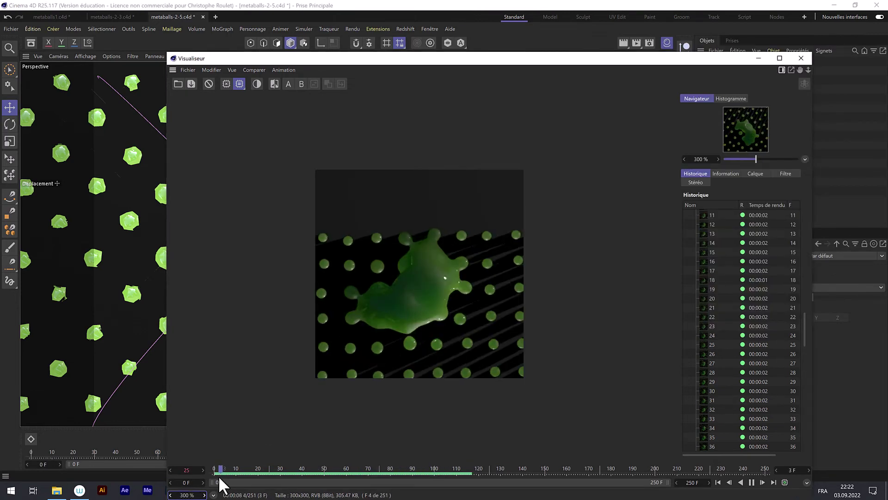
# Enlarge the rendered animation preview to 300 %, watch it and close the render viewer.
pyautogui.write('300')
pyautogui.press('Return')
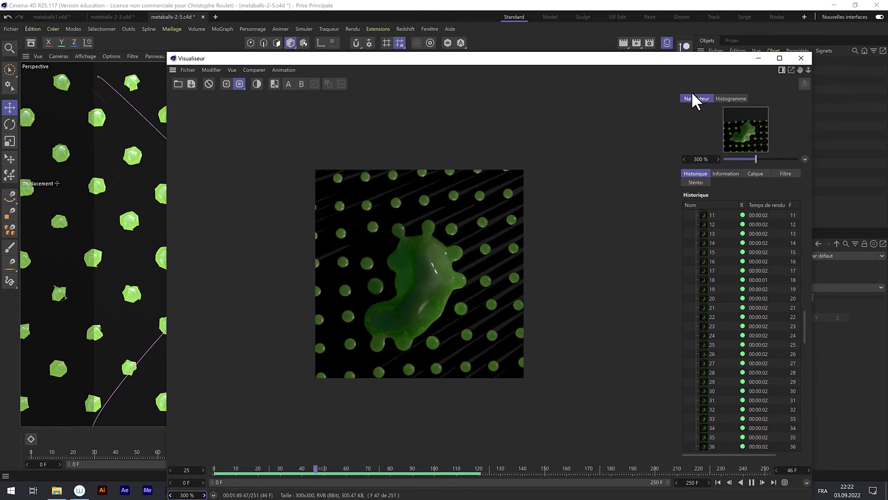
pyautogui.click(801, 58)
pyautogui.click(474, 278)
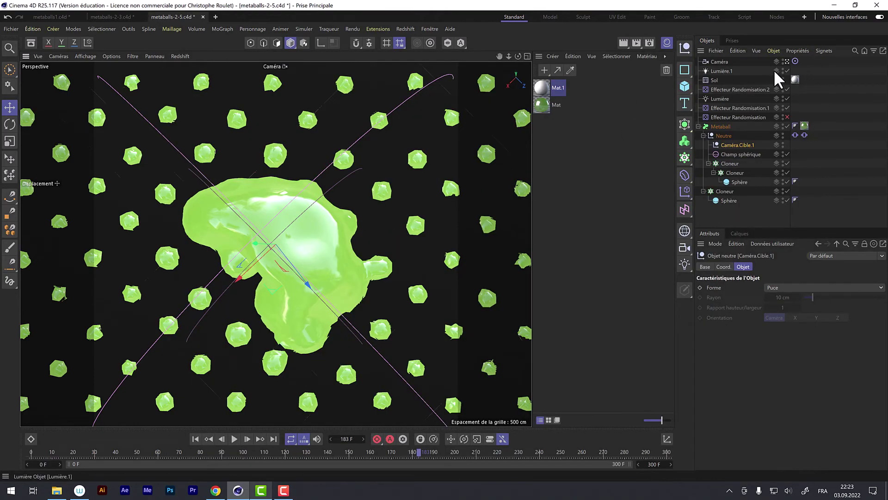
# Leave the target camera view, add a standard camera, look through it and set its projection to Parallèle.
pyautogui.click(786, 61)
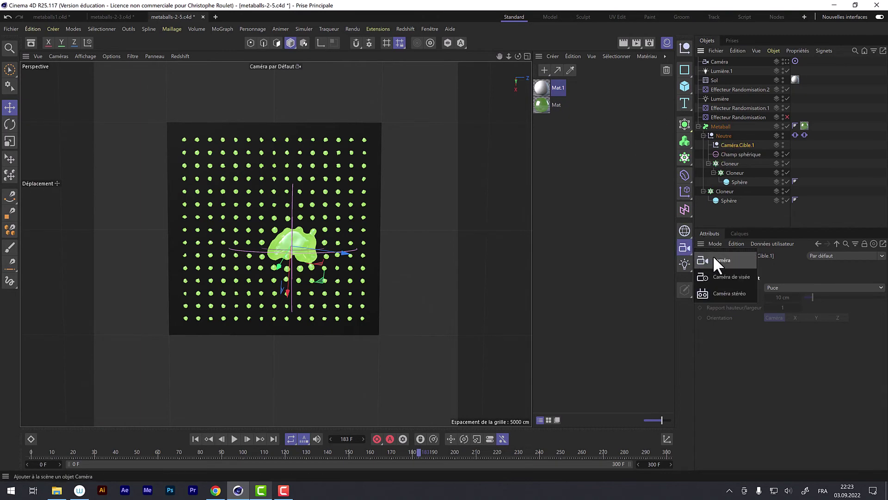
pyautogui.click(713, 259)
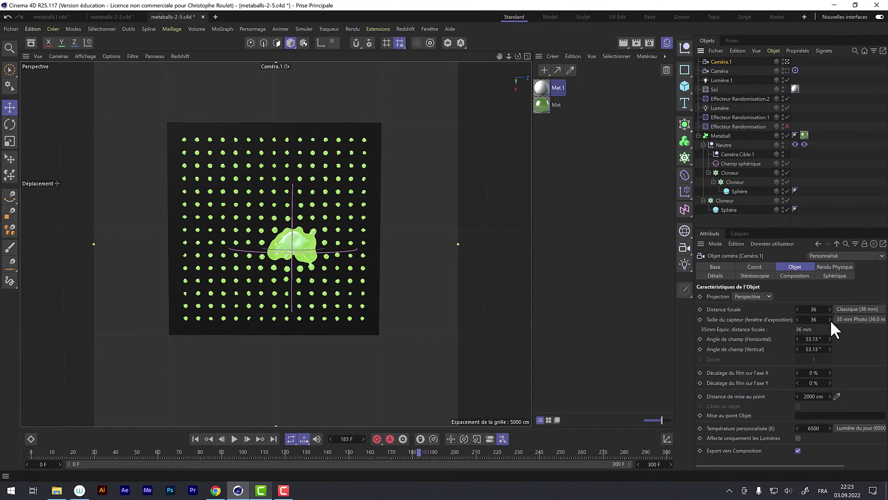
pyautogui.click(751, 297)
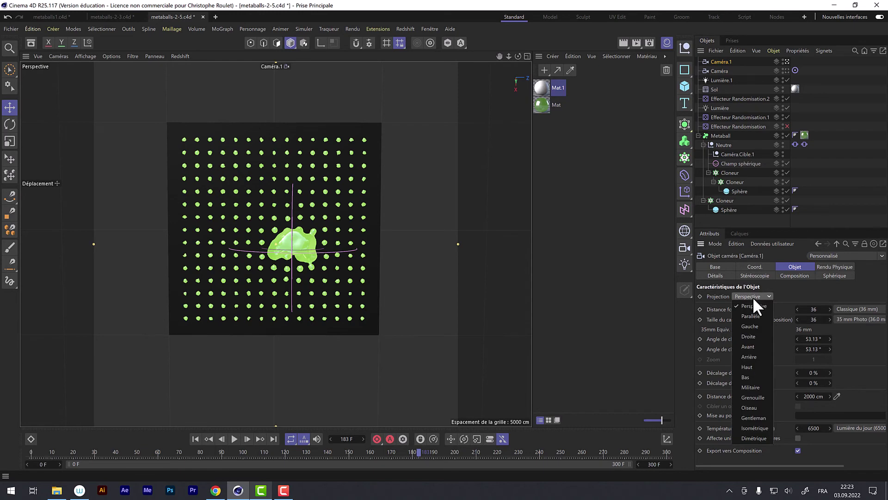
pyautogui.click(753, 315)
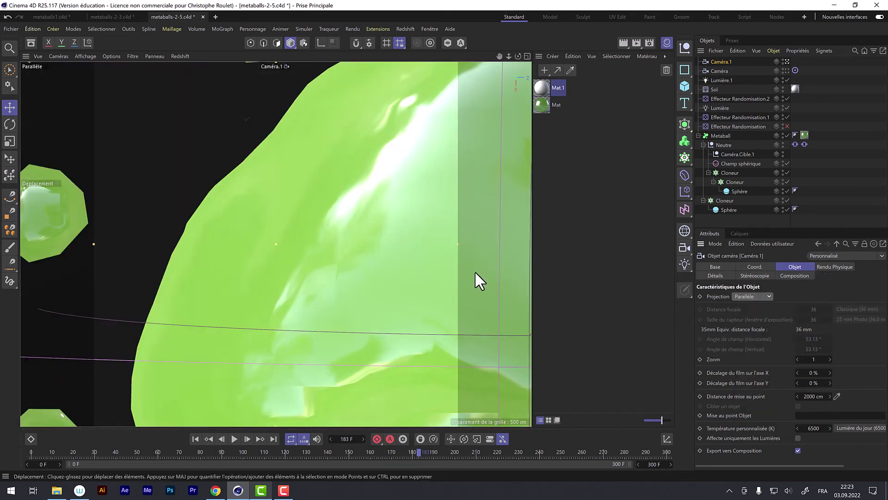
# Frame the sphere grid obliquely through Caméra.1 at a zoom of about 0.157 and scrub the timeline to check the framing.
pyautogui.scroll(-10, 354, 246)
pyautogui.keyDown('alt'); pyautogui.moveTo(318, 246); pyautogui.dragTo(212, 182); pyautogui.keyUp('alt')
pyautogui.scroll(3, 333, 174)
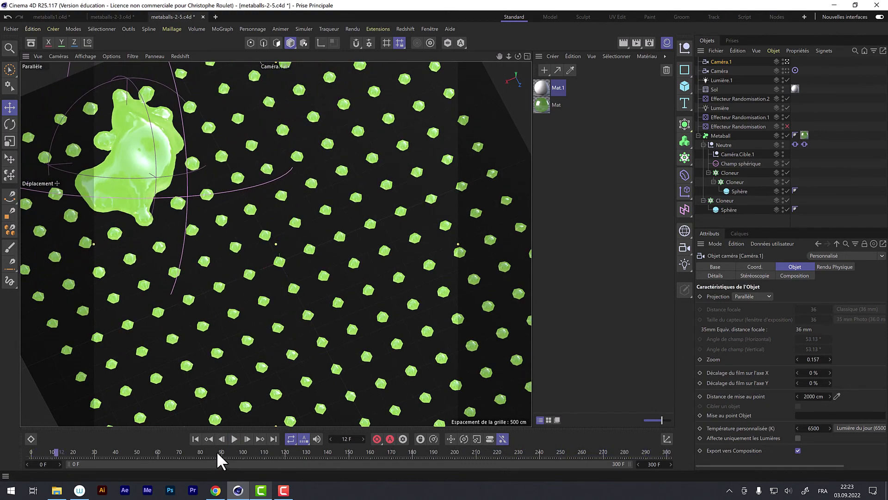
pyautogui.press('space')
pyautogui.moveTo(257, 453); pyautogui.dragTo(558, 454)
pyautogui.moveTo(613, 447); pyautogui.dragTo(449, 465)
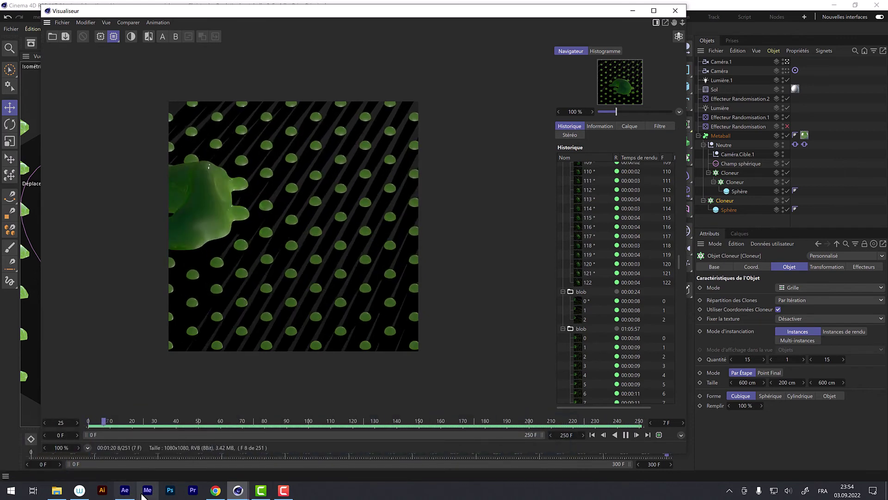
# Switch to After Effects and import the renders from the renduBlob folder as a TIFF sequence starting at blob0000.tif.
pyautogui.click(125, 495)
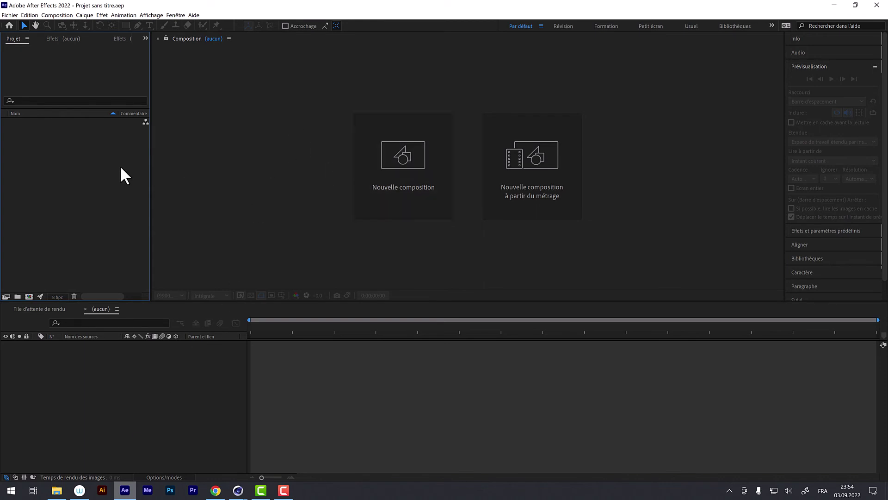
pyautogui.doubleClick(118, 182)
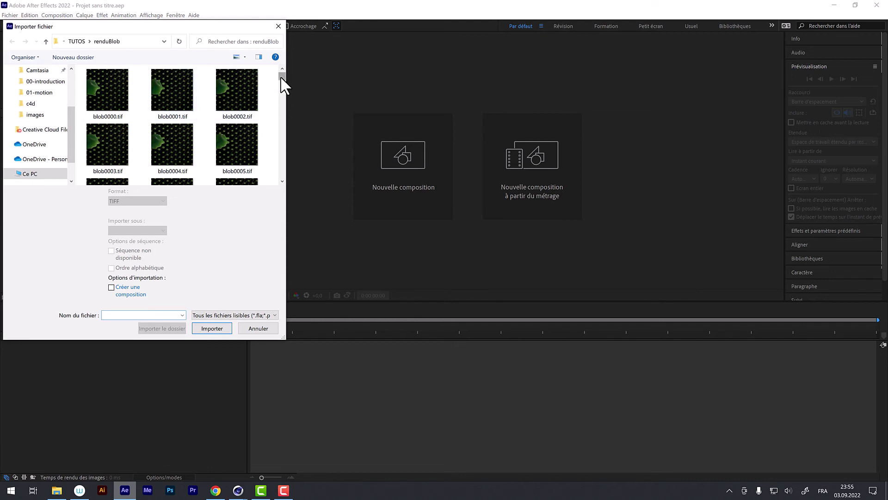
pyautogui.moveTo(284, 85); pyautogui.dragTo(273, 133)
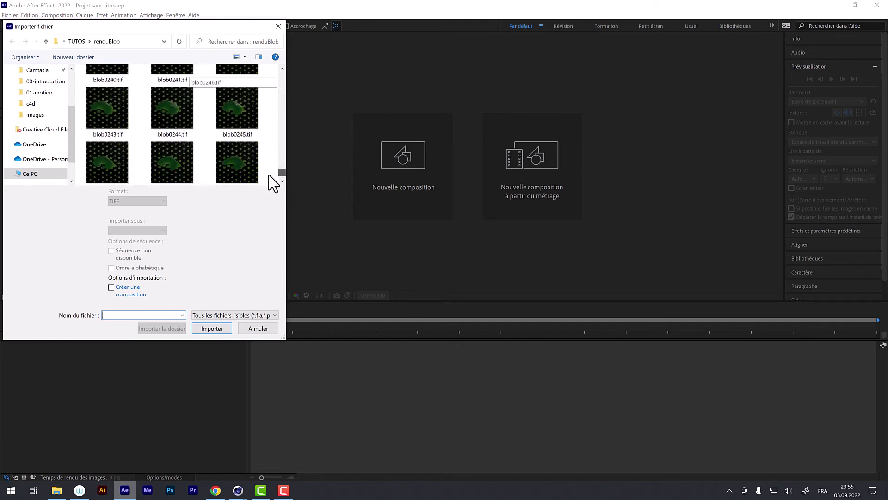
pyautogui.moveTo(282, 170); pyautogui.dragTo(282, 75)
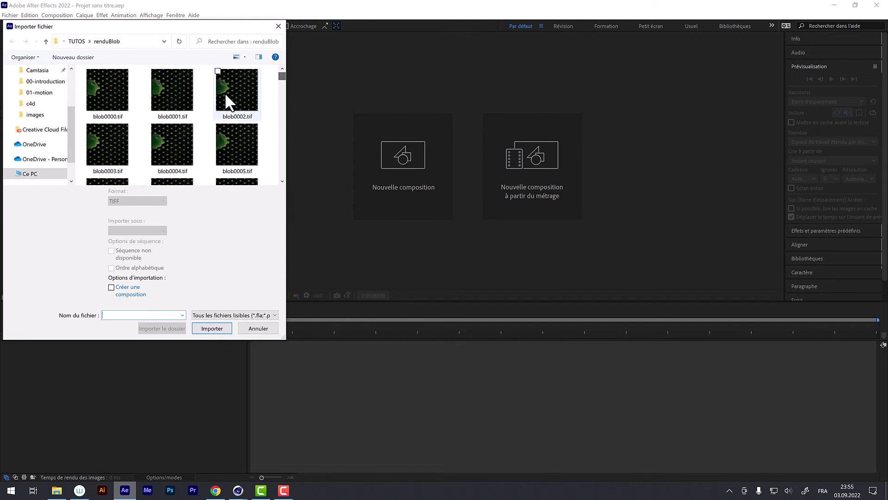
pyautogui.click(105, 94)
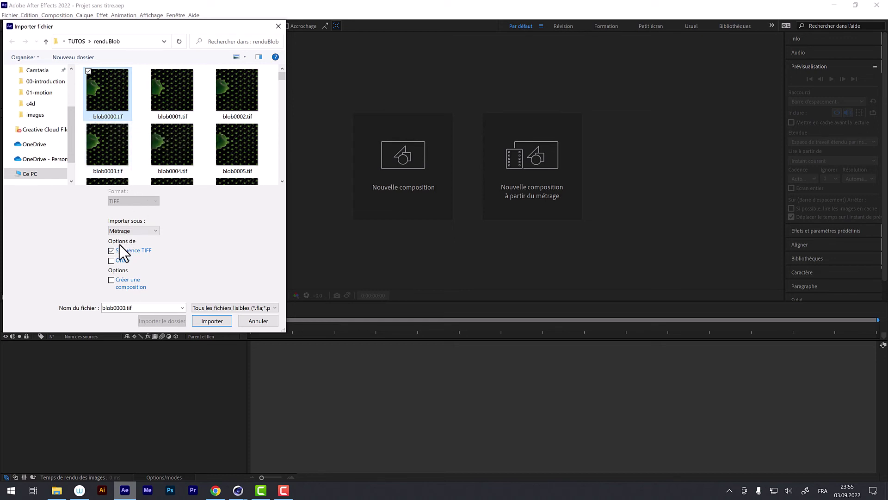
pyautogui.click(201, 320)
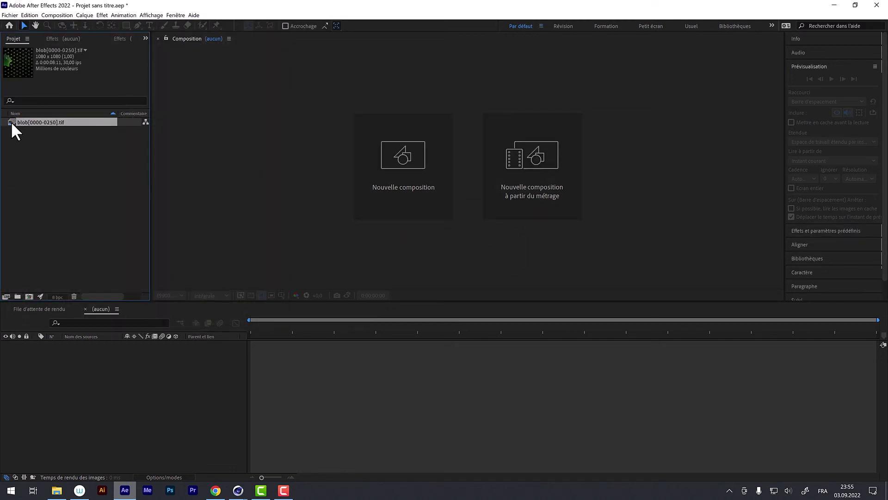
# Create a composition from the imported blob sequence and scrub through it to 0:00:02:25.
pyautogui.moveTo(11, 121); pyautogui.dragTo(30, 297)
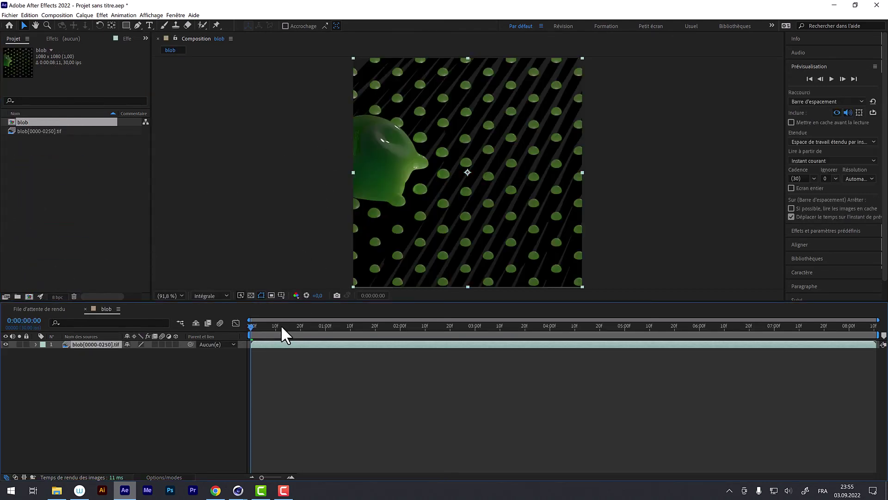
pyautogui.moveTo(271, 323); pyautogui.dragTo(372, 288)
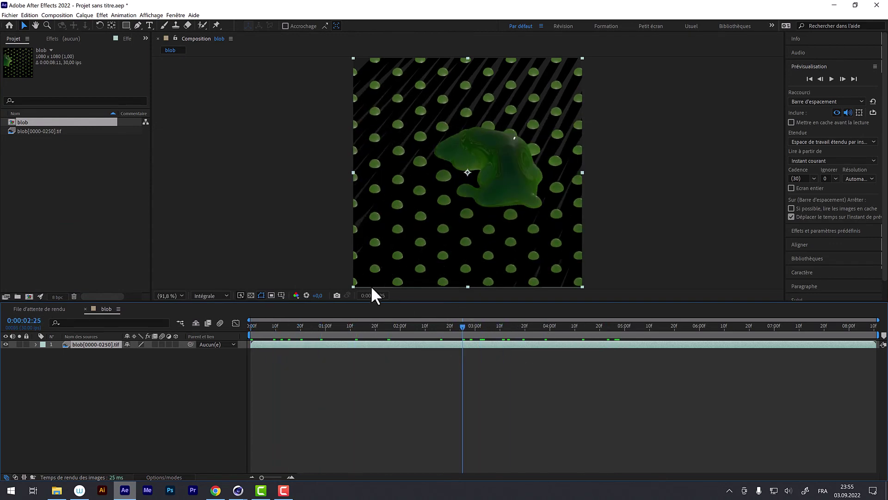
# Try the Balance des couleurs (TLS) effect on the blob layer with the Teinte at 269°, and remove the effect.
pyautogui.click(102, 15)
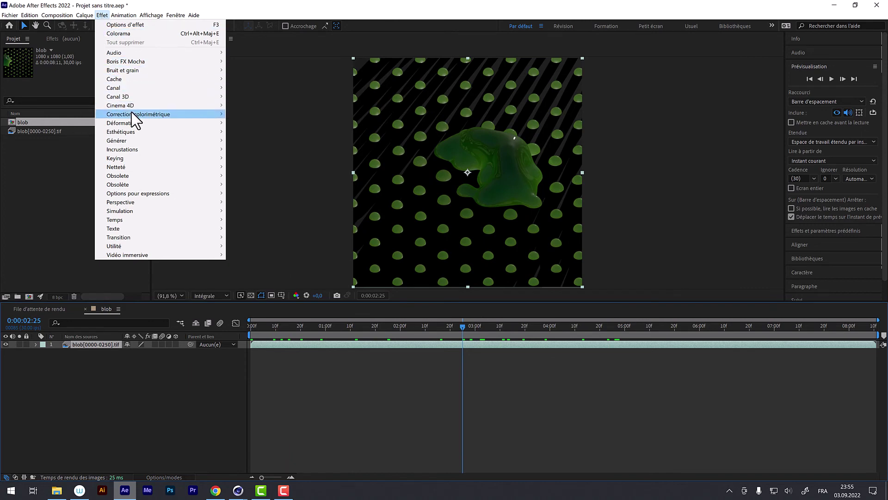
pyautogui.moveTo(141, 114)
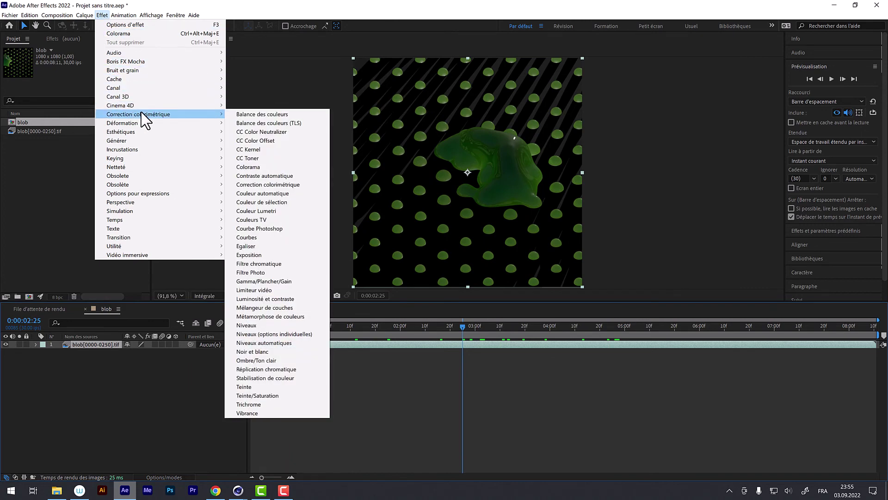
pyautogui.click(262, 124)
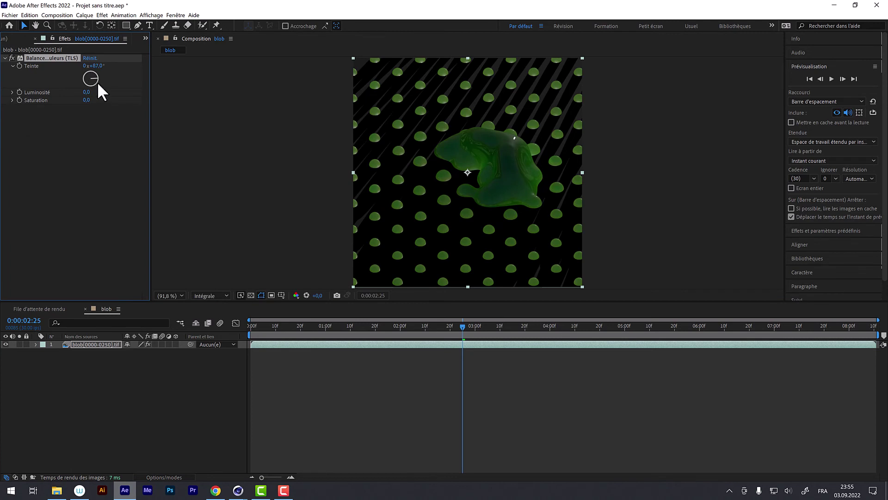
pyautogui.moveTo(97, 82); pyautogui.dragTo(70, 77)
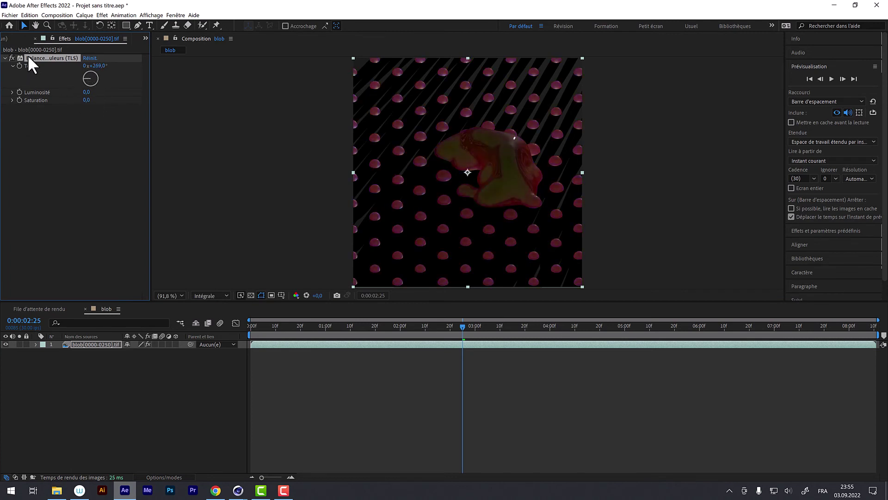
pyautogui.press('Delete')
# Try the Colorama effect on the blob layer, preview the animation and stop at 0:00:01:19.
pyautogui.click(103, 15)
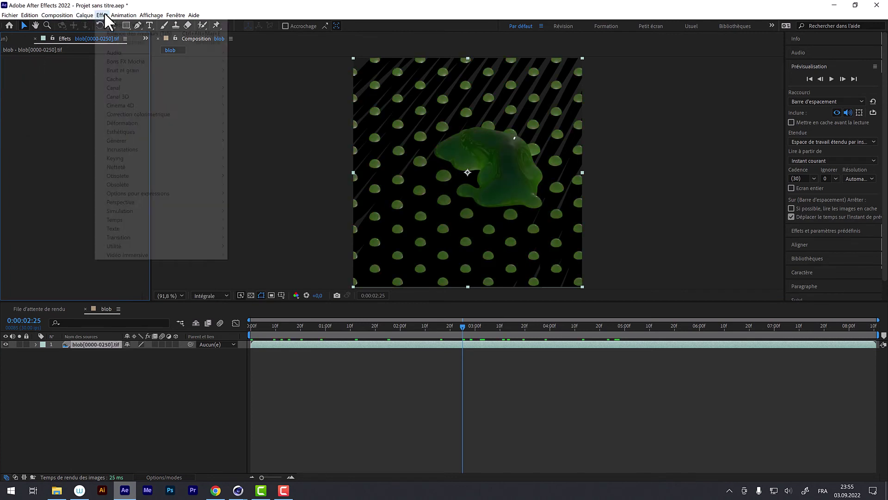
pyautogui.moveTo(137, 115)
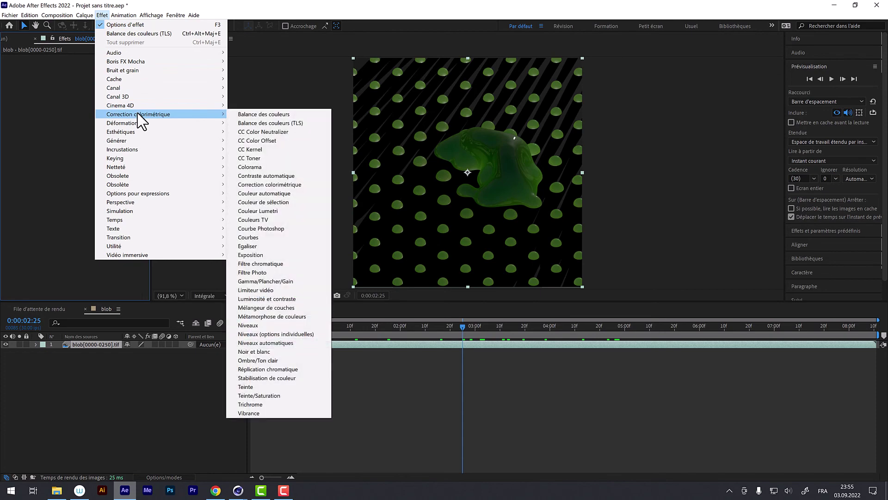
pyautogui.click(254, 167)
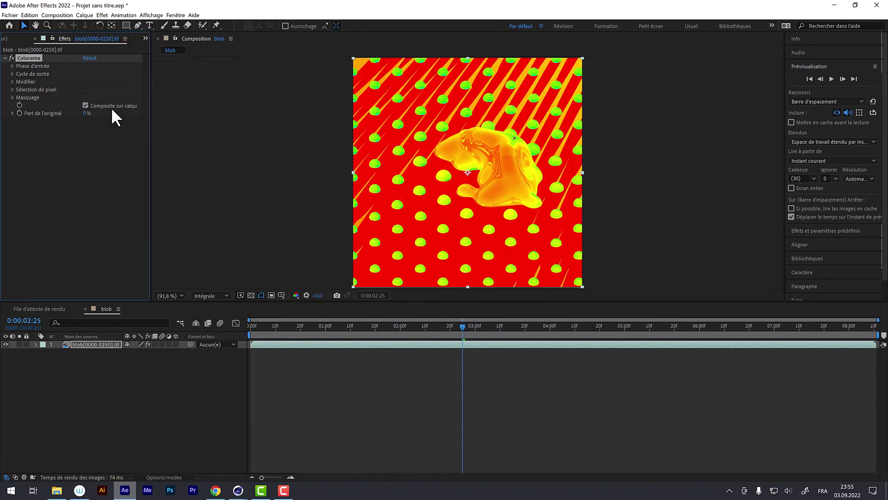
pyautogui.press('space')
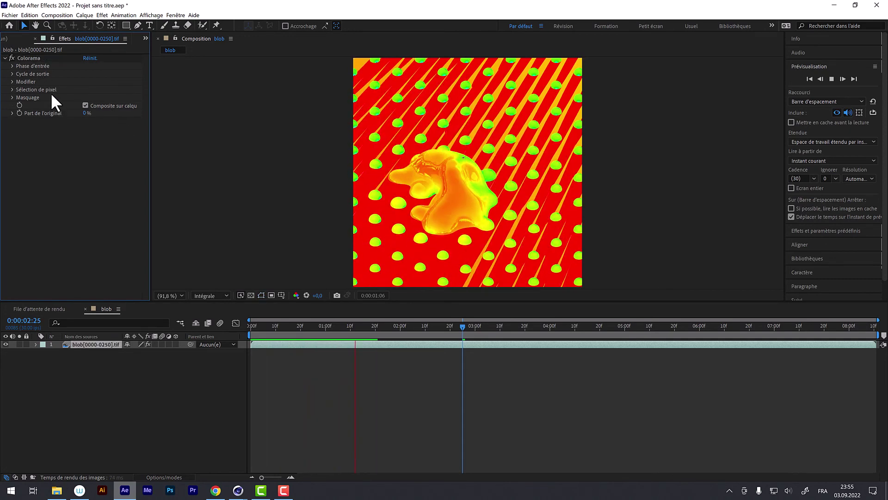
pyautogui.click(373, 324)
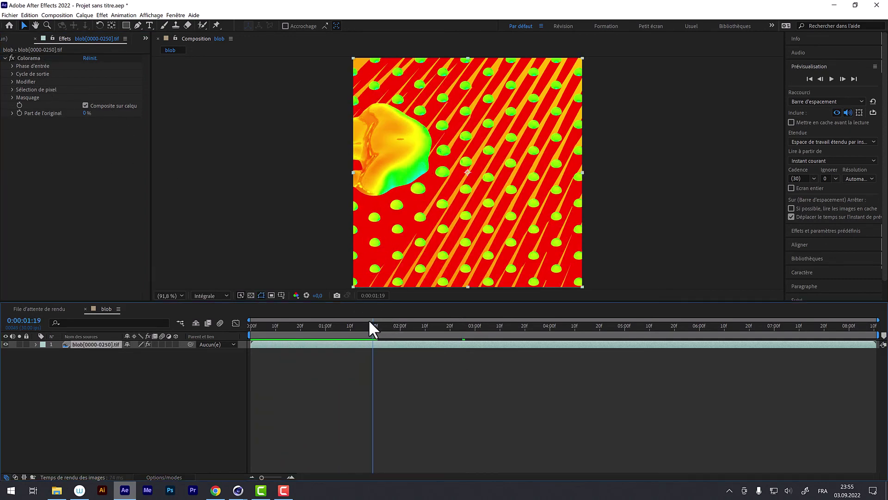
# Try the Colorama output cycle palettes Doré 1, Moisi and Solarisation Rouge, preview the last one and remove the effect.
pyautogui.click(12, 73)
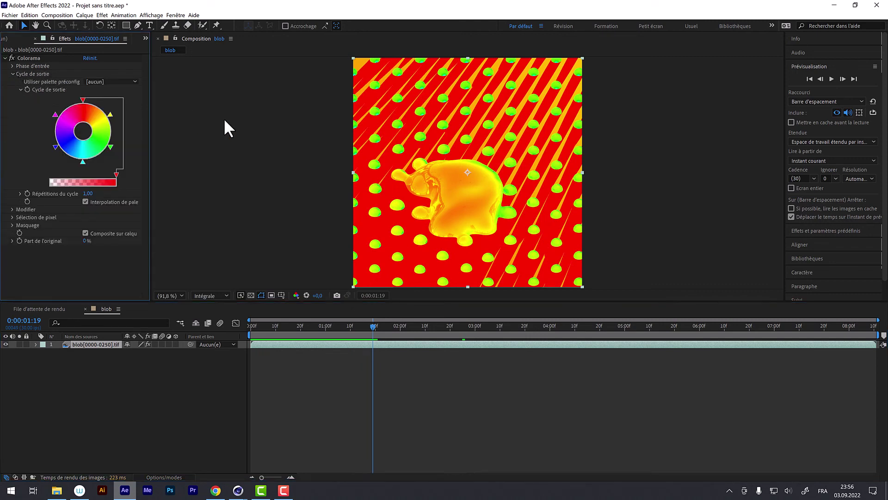
pyautogui.click(99, 81)
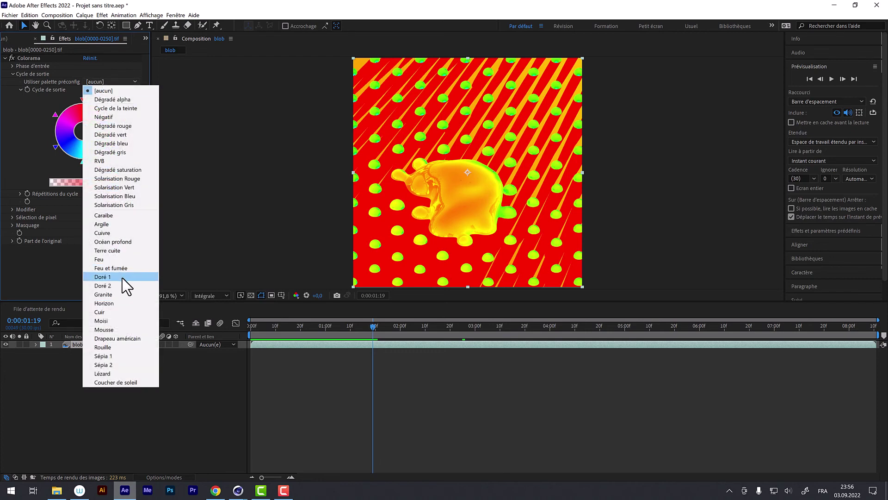
pyautogui.click(123, 278)
pyautogui.moveTo(85, 97); pyautogui.dragTo(92, 100)
pyautogui.click(101, 82)
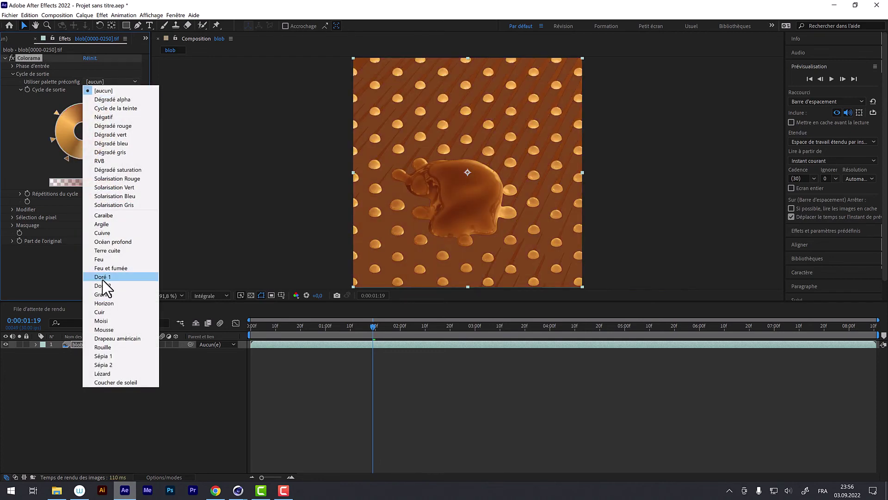
pyautogui.click(118, 320)
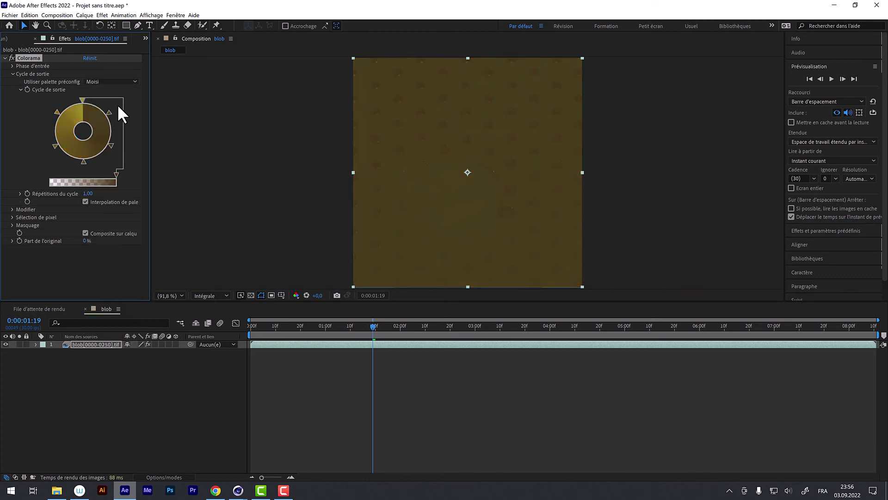
pyautogui.click(98, 82)
pyautogui.click(107, 181)
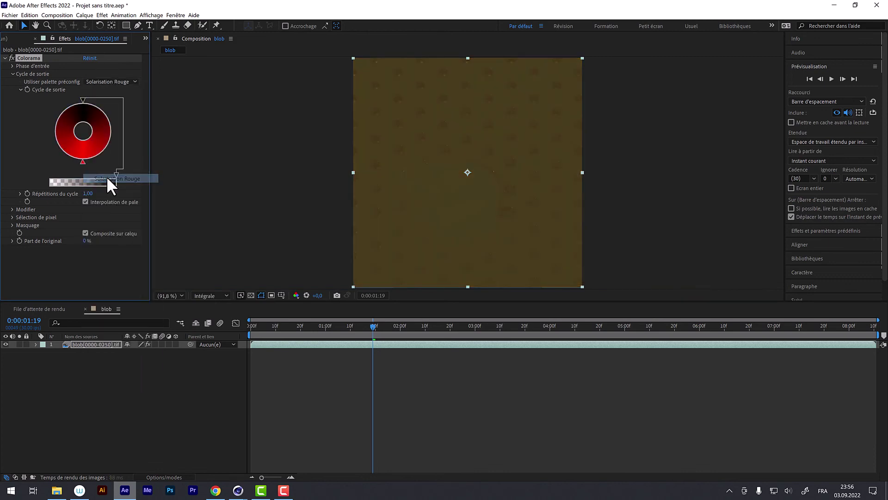
pyautogui.press('space')
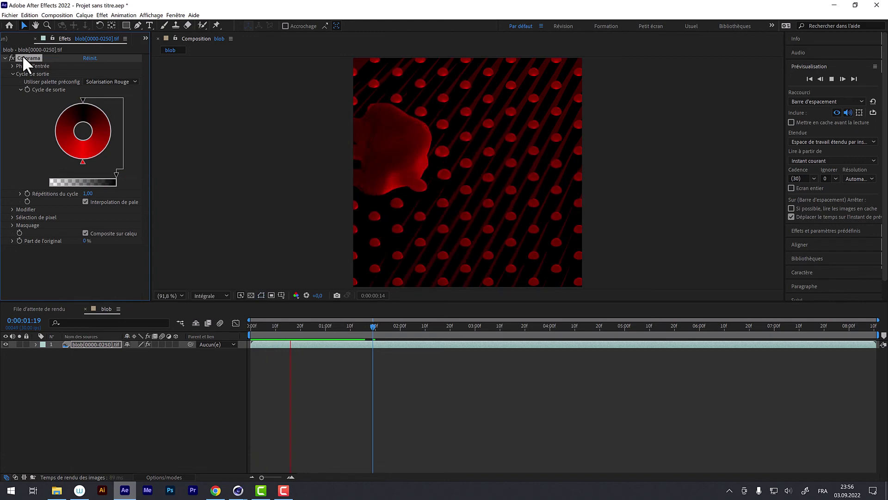
pyautogui.press('Delete')
# Apply the Seuil effect to the blob layer with its Niveau at 18, and play and scrub the animation.
pyautogui.click(102, 15)
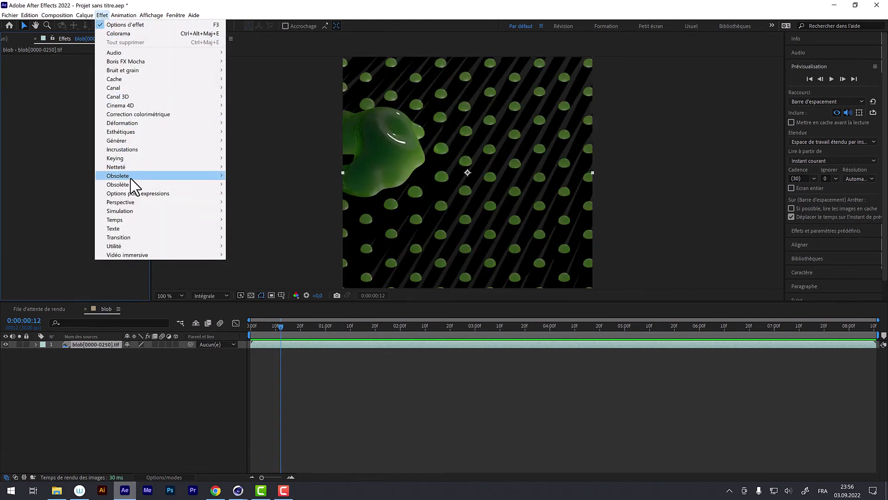
pyautogui.moveTo(134, 132)
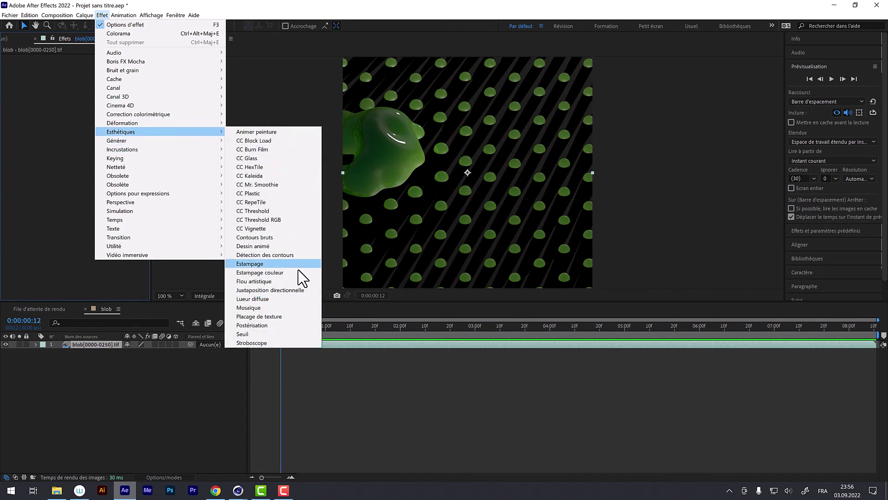
pyautogui.click(255, 333)
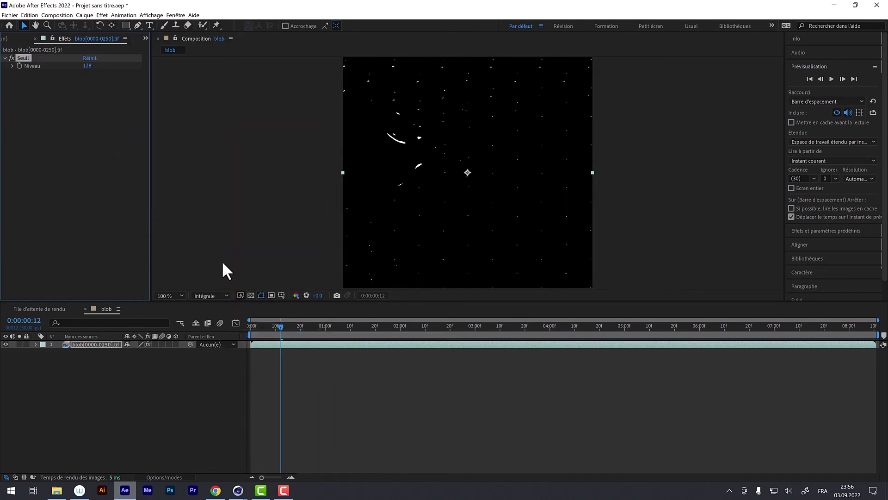
pyautogui.moveTo(88, 72)
pyautogui.mouseDown()
pyautogui.moveTo(65, 75)
pyautogui.moveTo(83, 86)
pyautogui.mouseUp()
pyautogui.press('space')
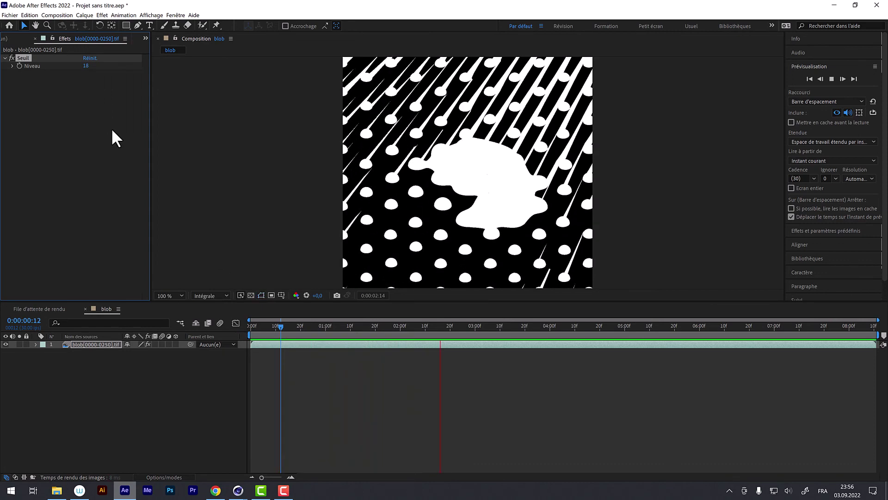
pyautogui.click(283, 326)
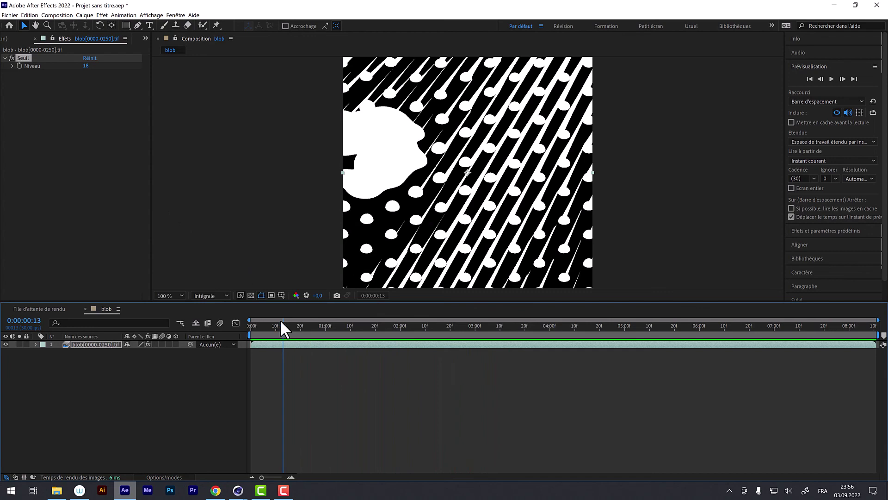
pyautogui.moveTo(287, 325); pyautogui.dragTo(356, 330)
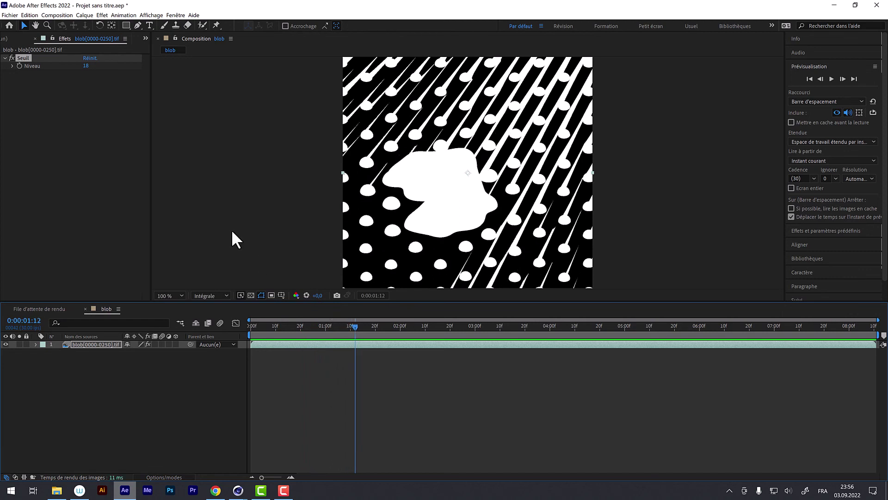
pyautogui.click(332, 327)
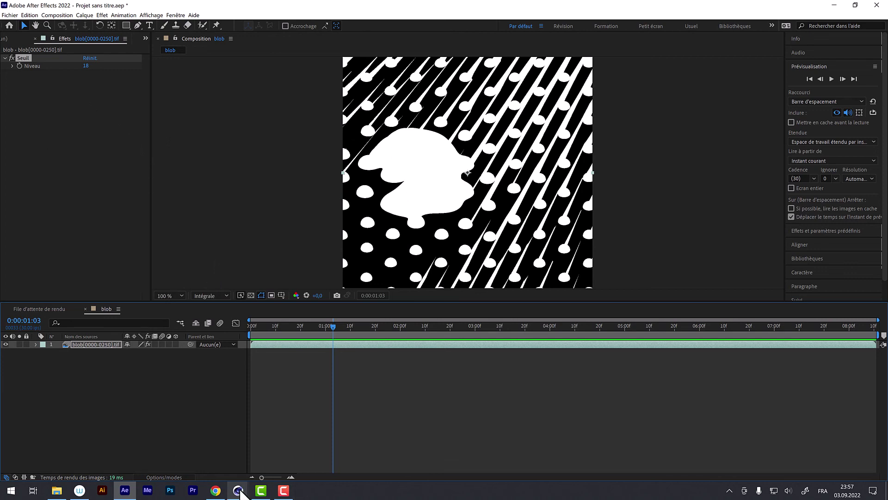
# Switch to Cinema 4D and bring the metaball scene in front of the render viewer.
pyautogui.moveTo(238, 489)
pyautogui.click(263, 448)
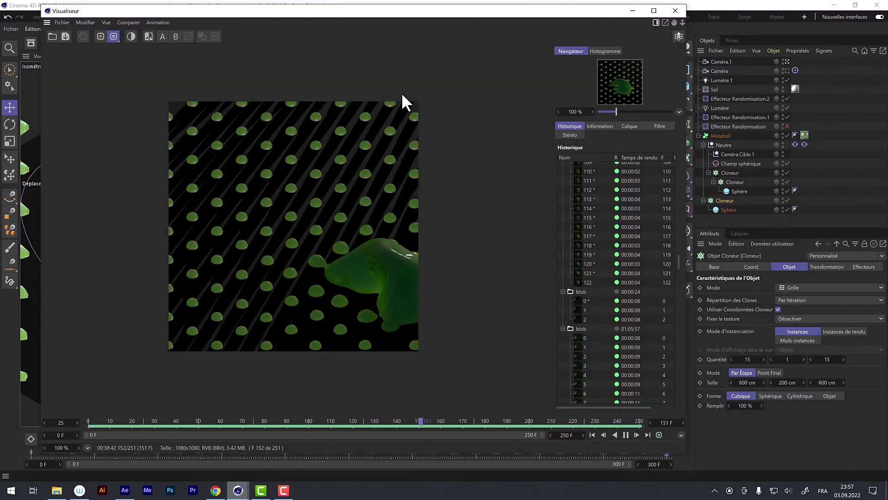
pyautogui.click(698, 15)
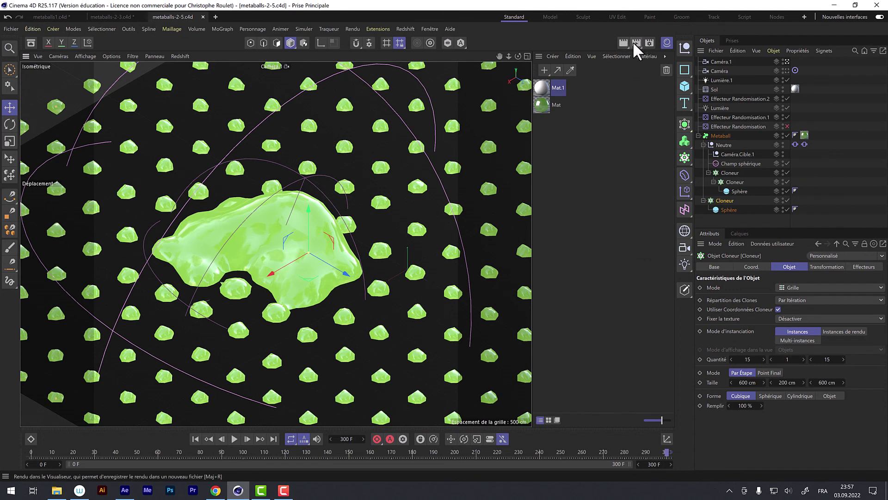
pyautogui.moveTo(267, 494)
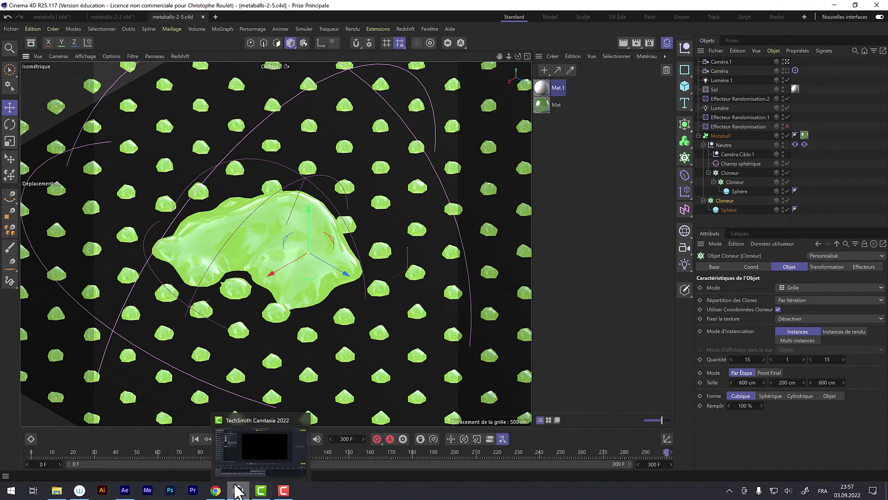
# Switch back to After Effects, reload the blob[0000-0250].tif footage and scrub the timeline to check the thresholded animation.
pyautogui.click(125, 490)
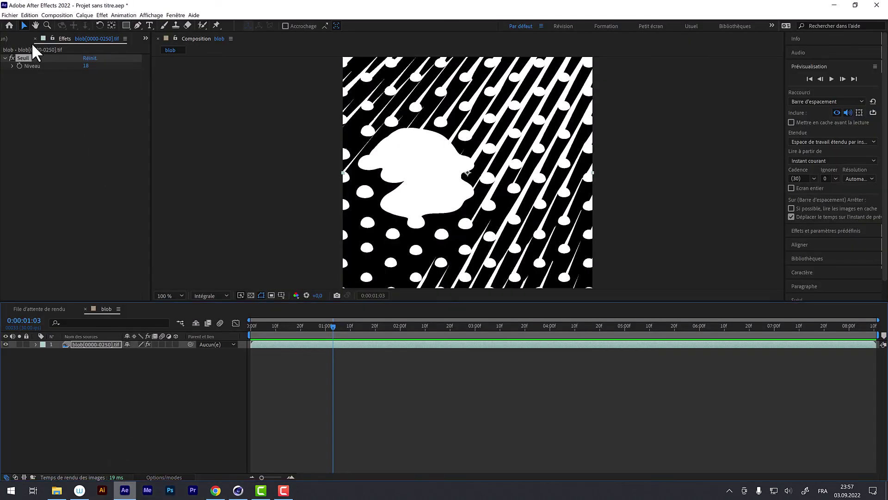
pyautogui.click(145, 38)
pyautogui.click(28, 130)
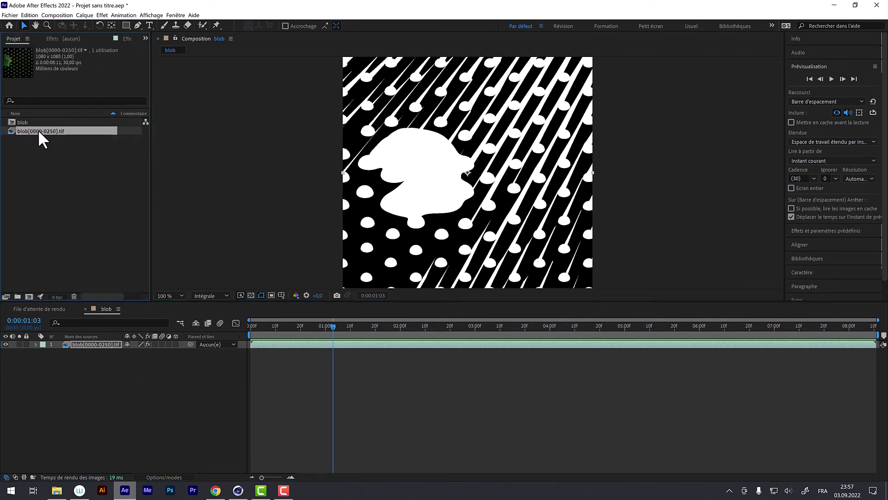
pyautogui.rightClick(40, 130)
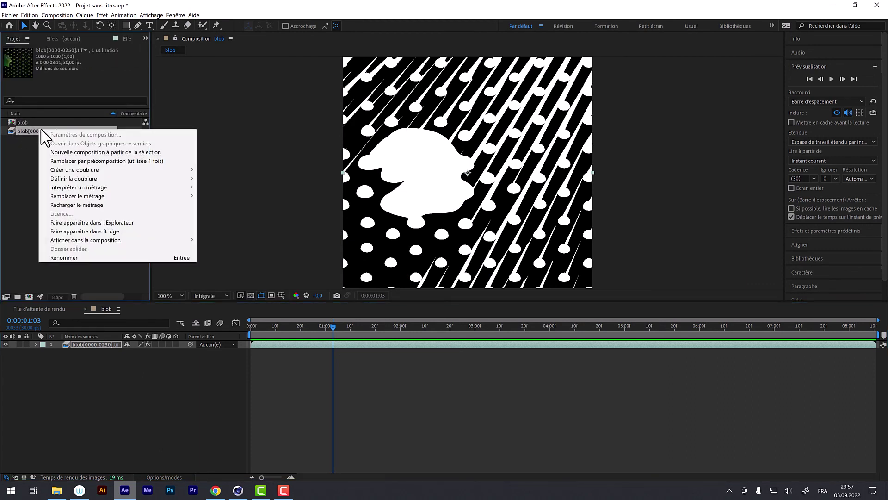
pyautogui.click(74, 205)
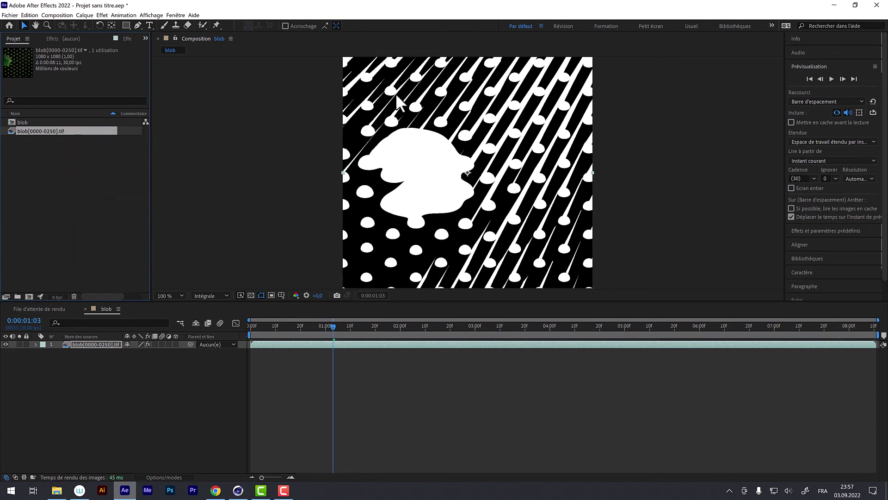
pyautogui.moveTo(333, 329); pyautogui.dragTo(423, 359)
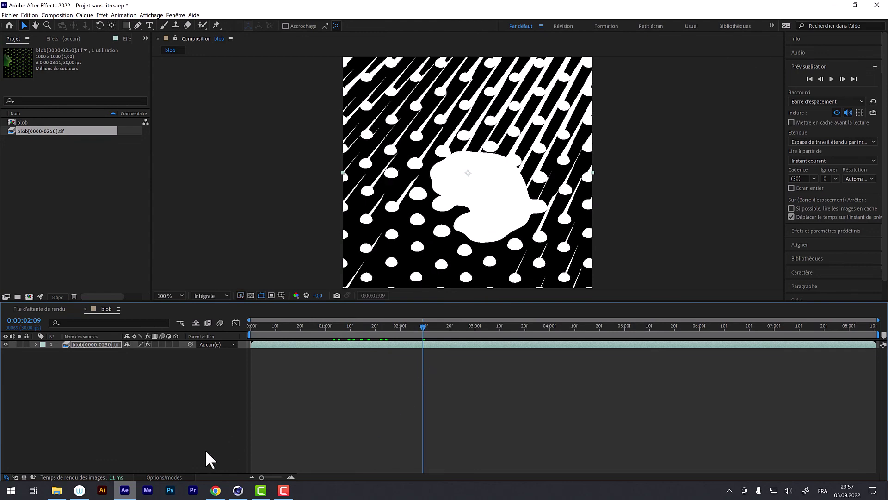
pyautogui.moveTo(390, 327); pyautogui.dragTo(309, 327)
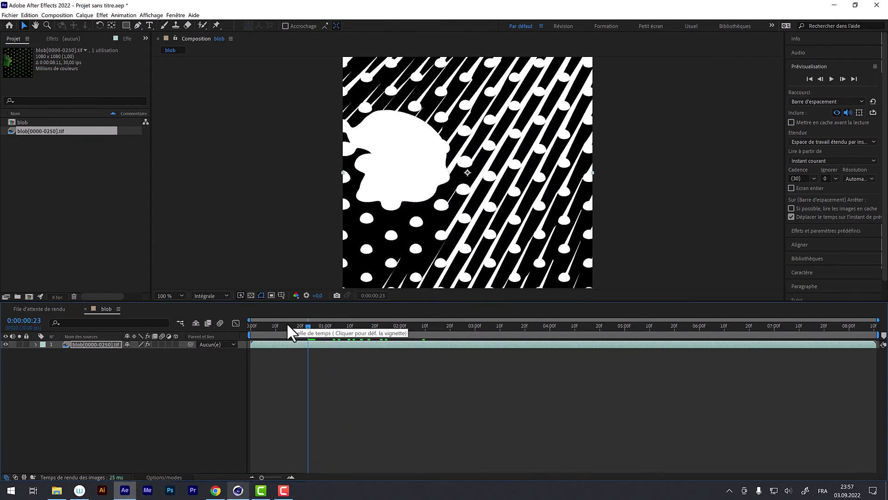